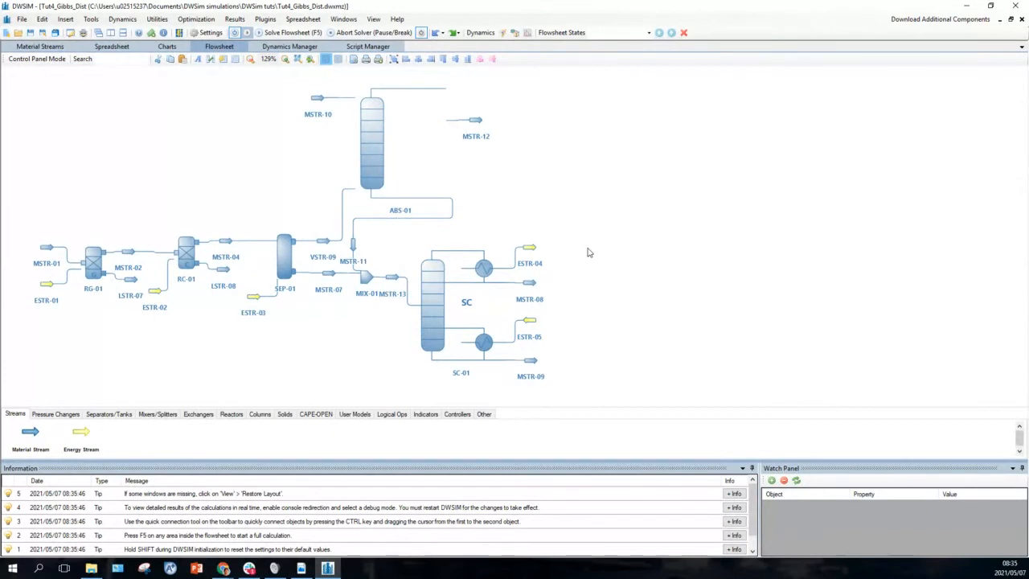
scroll(589, 252, up, 1)
scroll(589, 252, down, 3)
scroll(589, 252, up, 2)
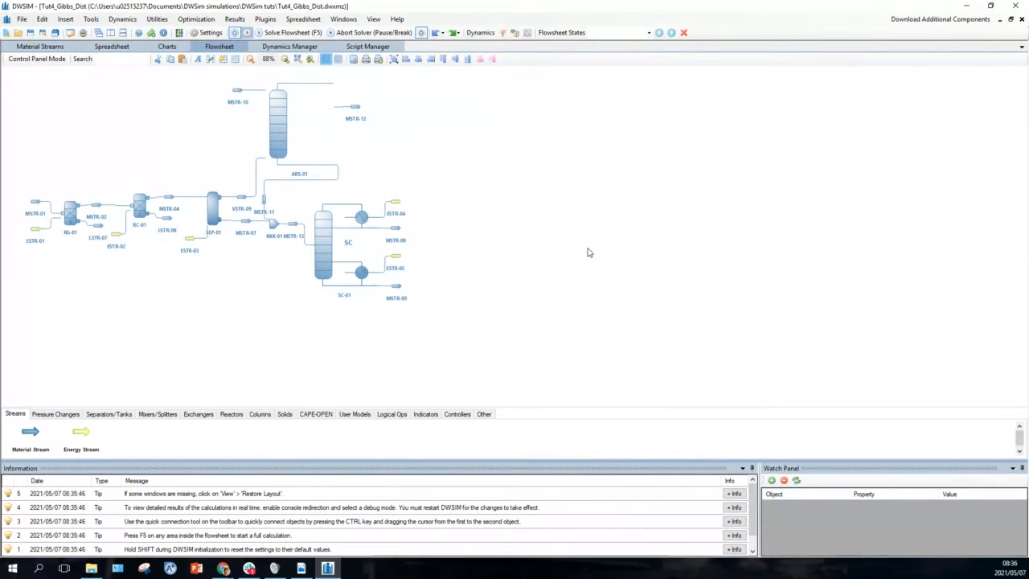
Create a new process simulation model and dismiss its configuration wizard
click(23, 19)
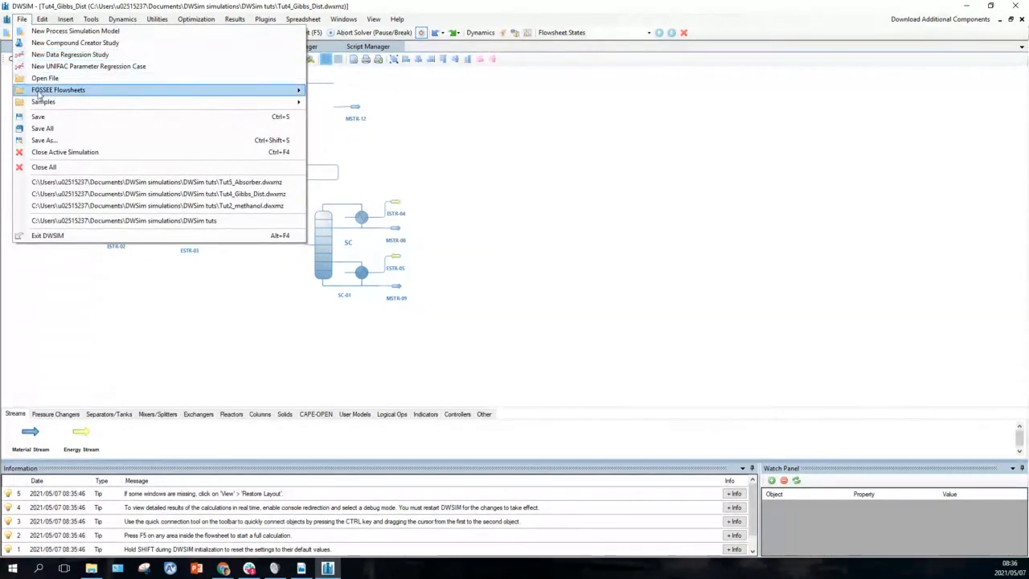
mouse_move(40, 103)
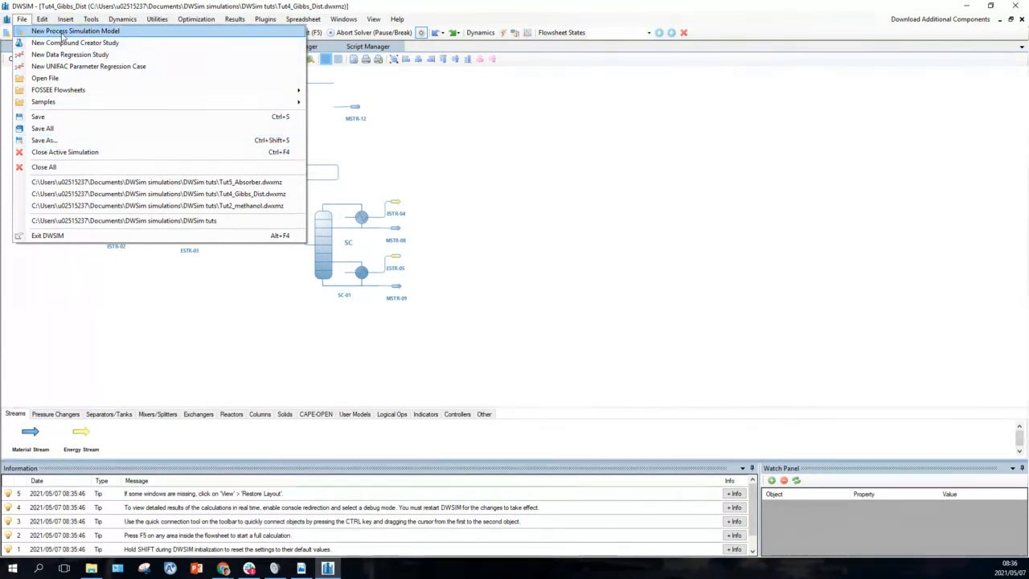
click(62, 33)
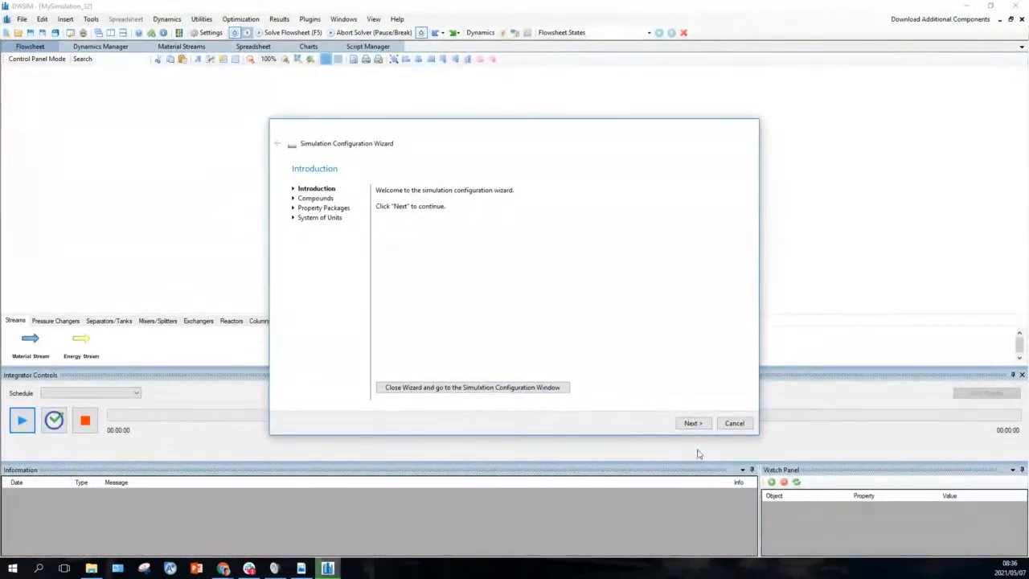
click(734, 423)
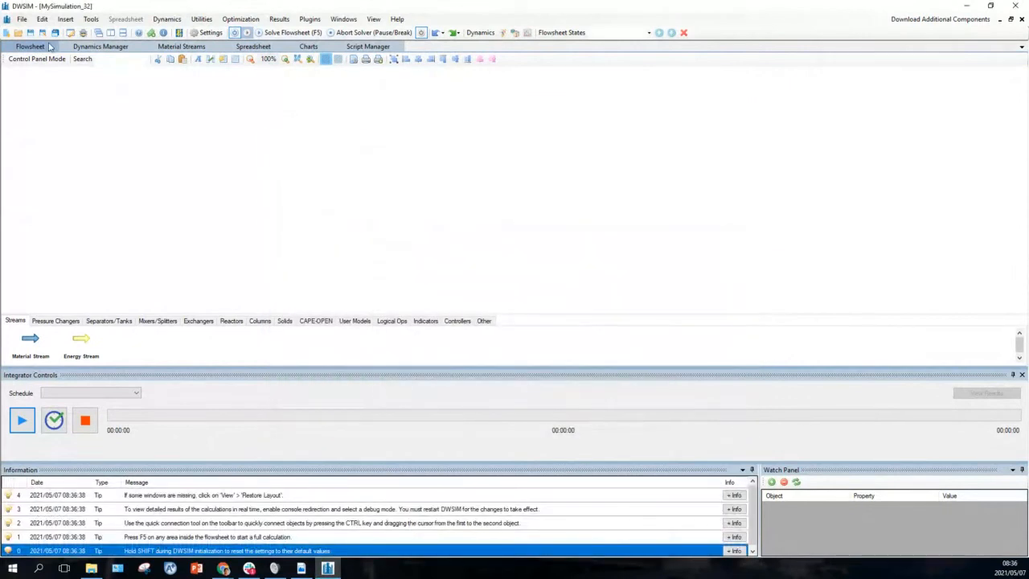
Open the existing simulation file Tut4_Gibbs_Dist_backup from the DWSim tuts folder
click(18, 33)
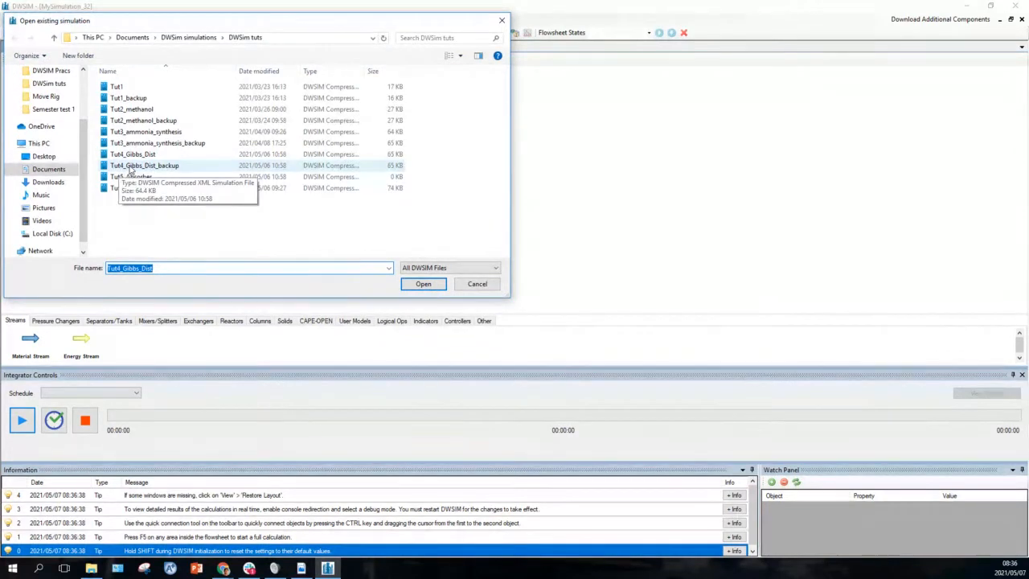
double_click(129, 166)
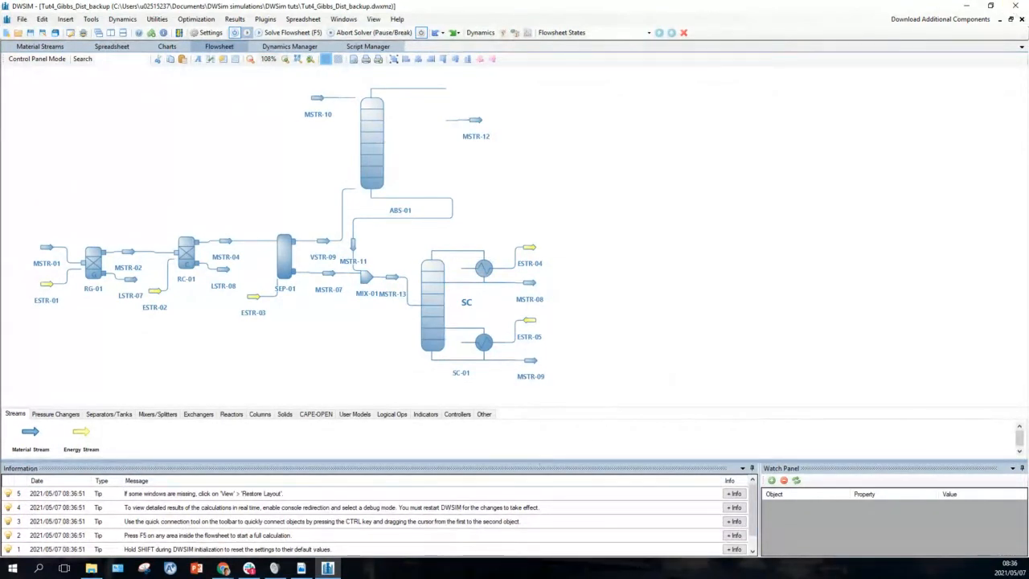
mouse_move(328, 568)
Delete the material streams MSTR-10 and MSTR-12 beside the absorption column at the top of the flowsheet
click(319, 100)
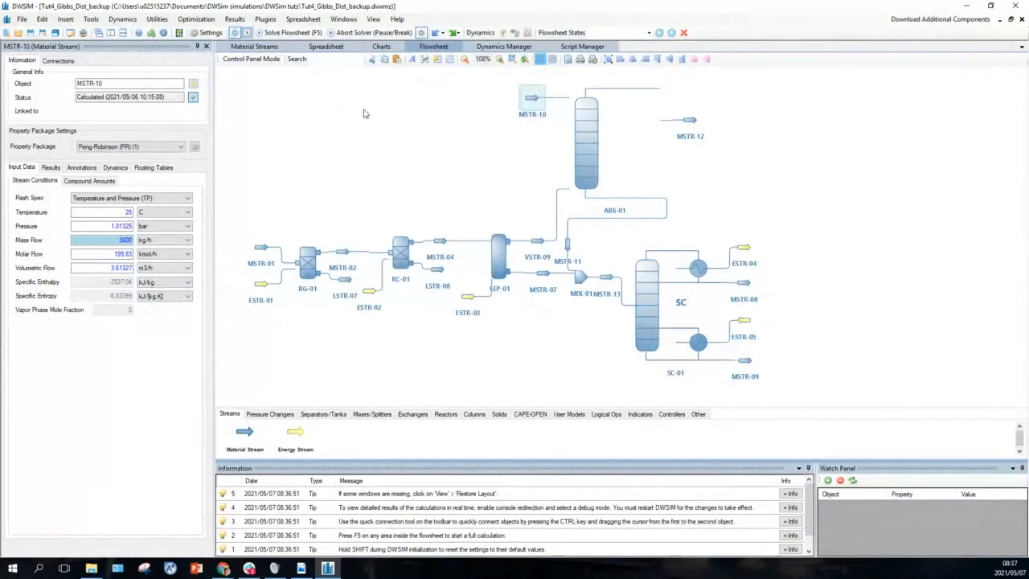
key(Delete)
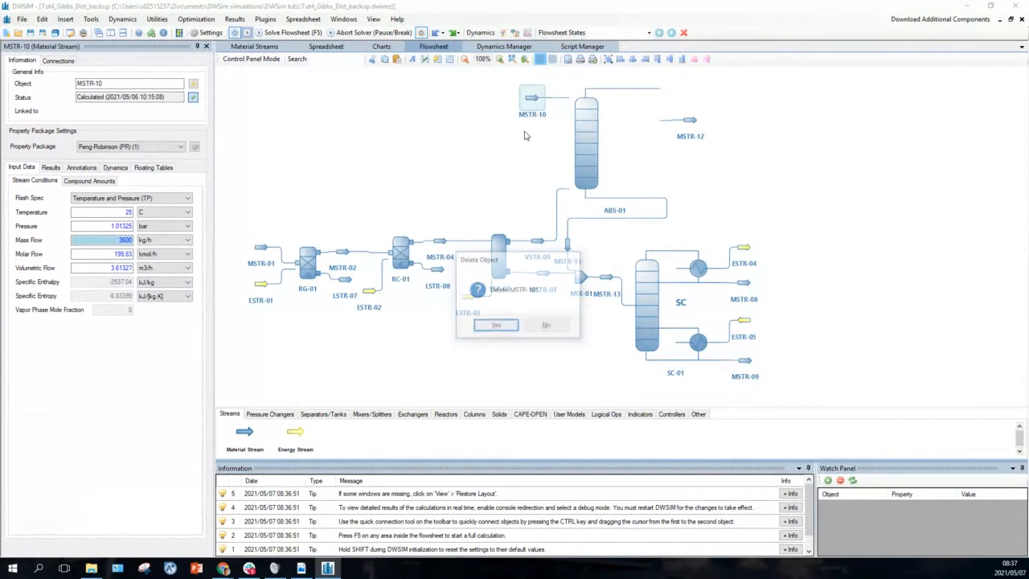
click(496, 326)
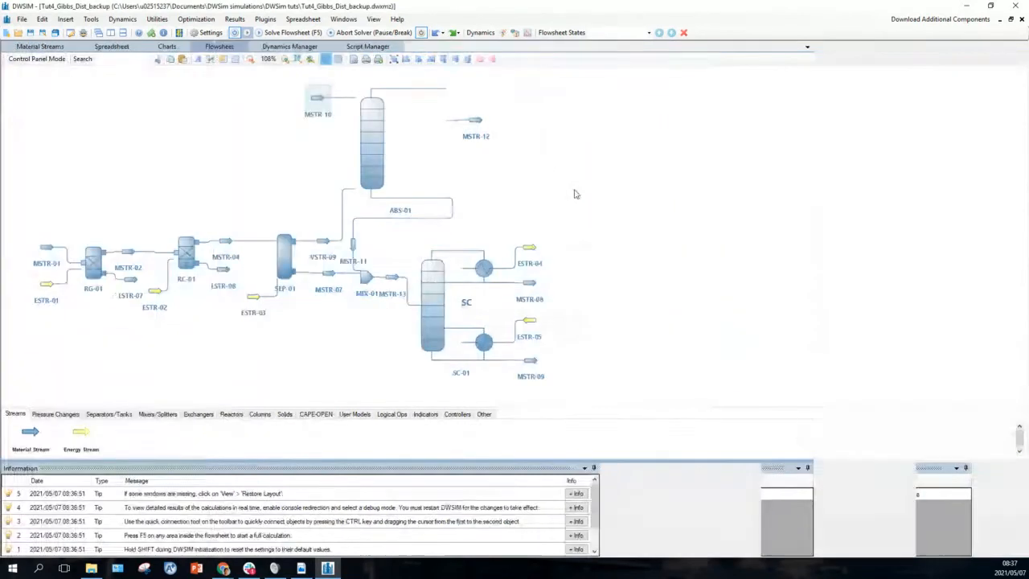
mouse_move(478, 121)
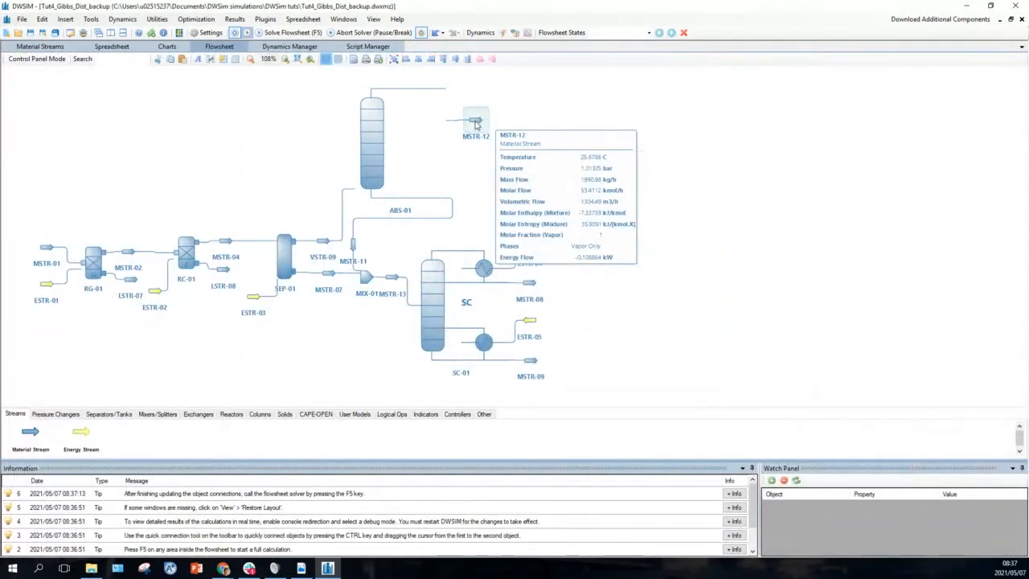
click(476, 122)
key(Delete)
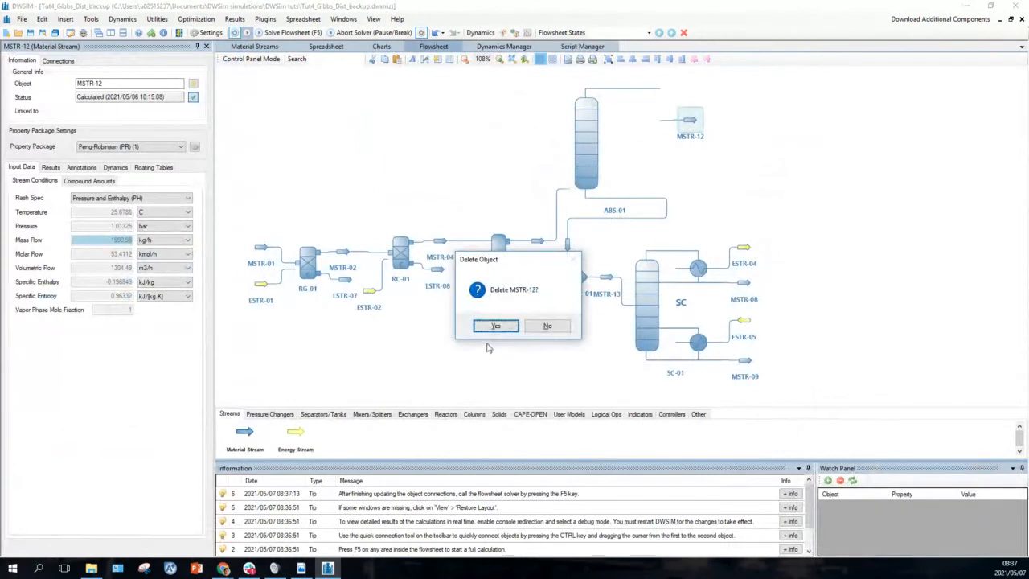
click(496, 325)
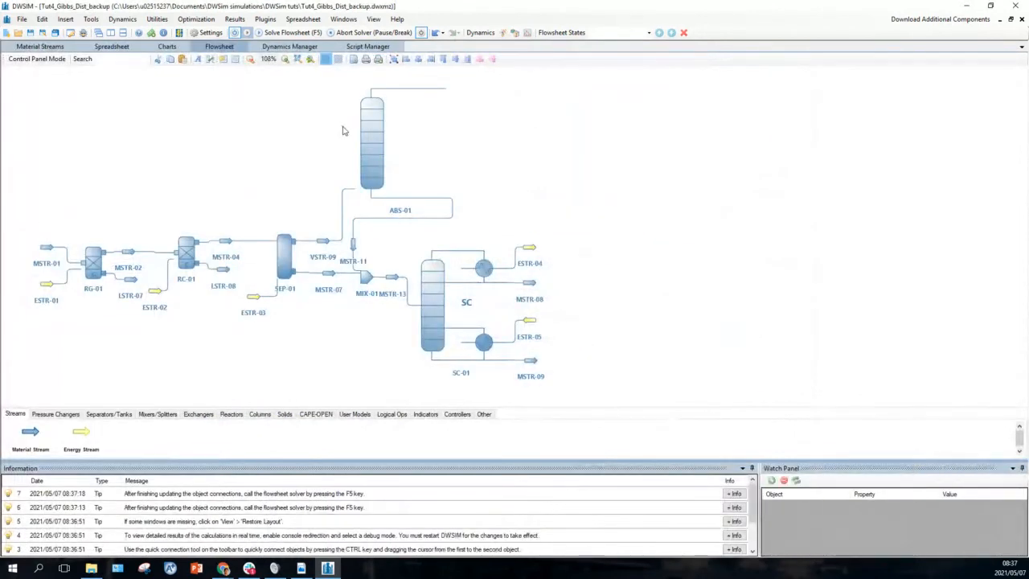
Delete the absorption column ABS-01 from the flowsheet and confirm its removal
click(369, 142)
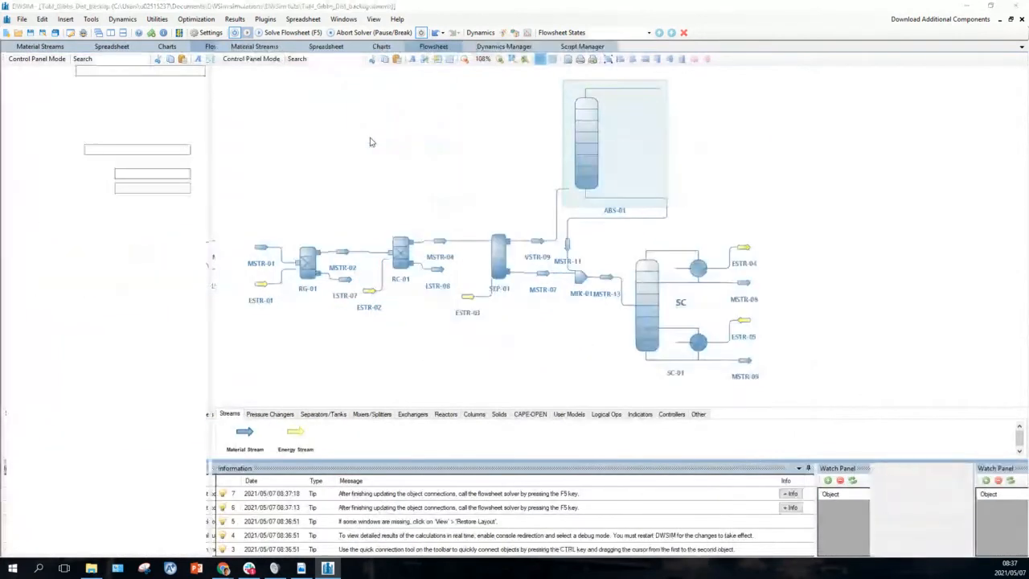
key(Delete)
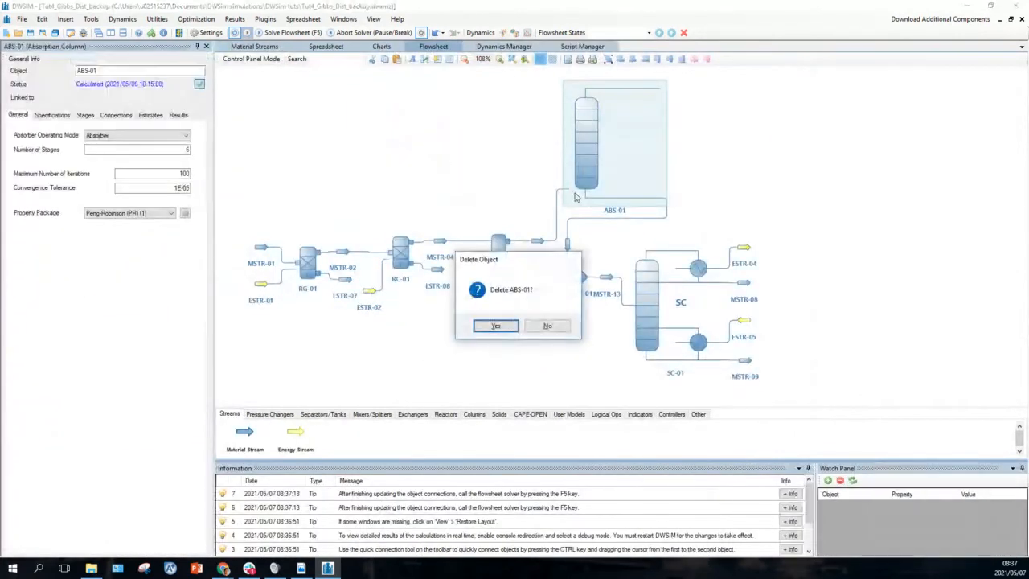
click(496, 325)
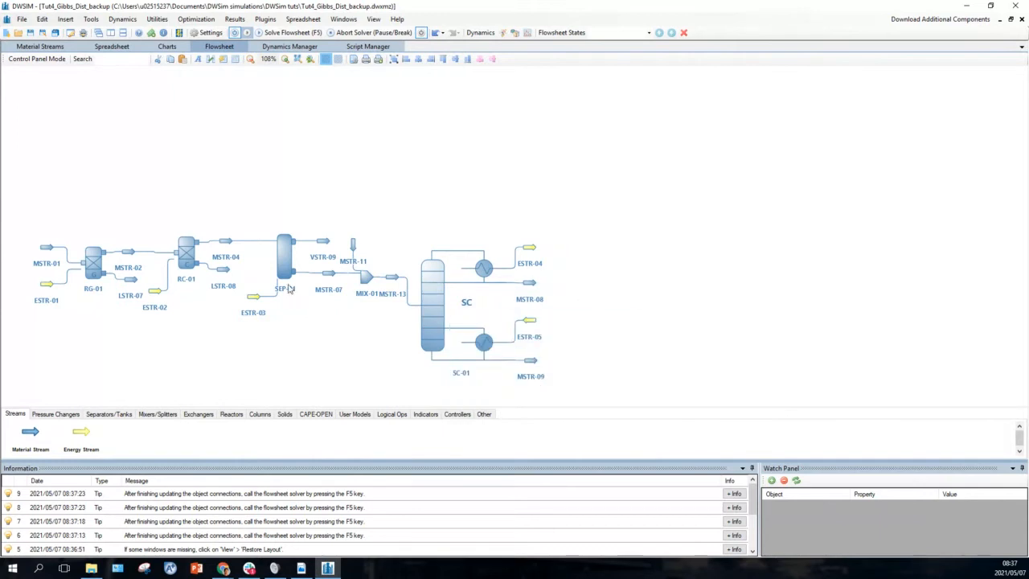
Add an absorption column to the flowsheet in the empty area above the shortcut column SC-01
mouse_move(285, 273)
click(259, 415)
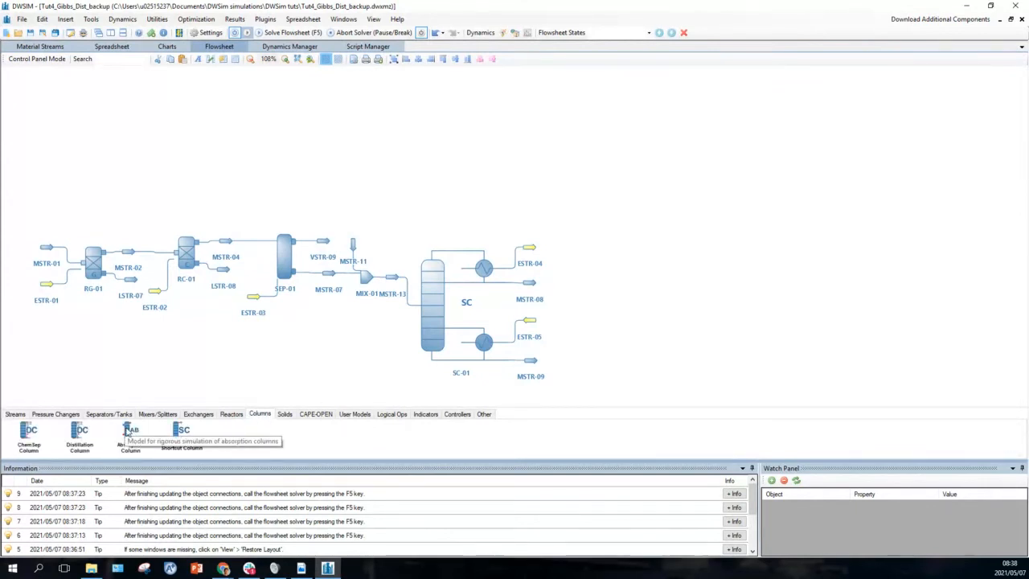
drag(125, 427, 431, 139)
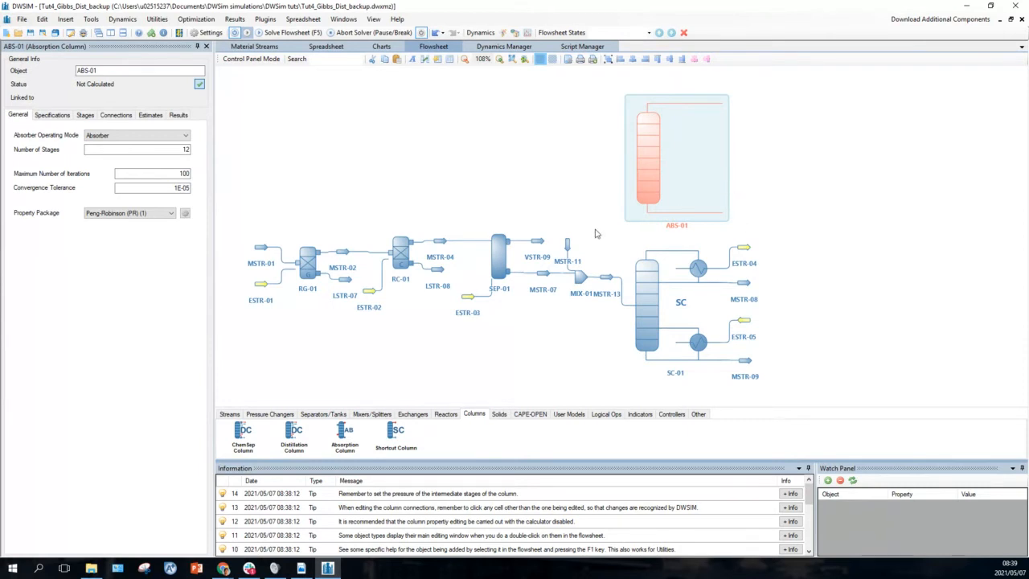
Examine the temperature and pressure settings of separator SEP-01 and its outlet path through the mixer to the shortcut column
mouse_move(567, 249)
click(498, 261)
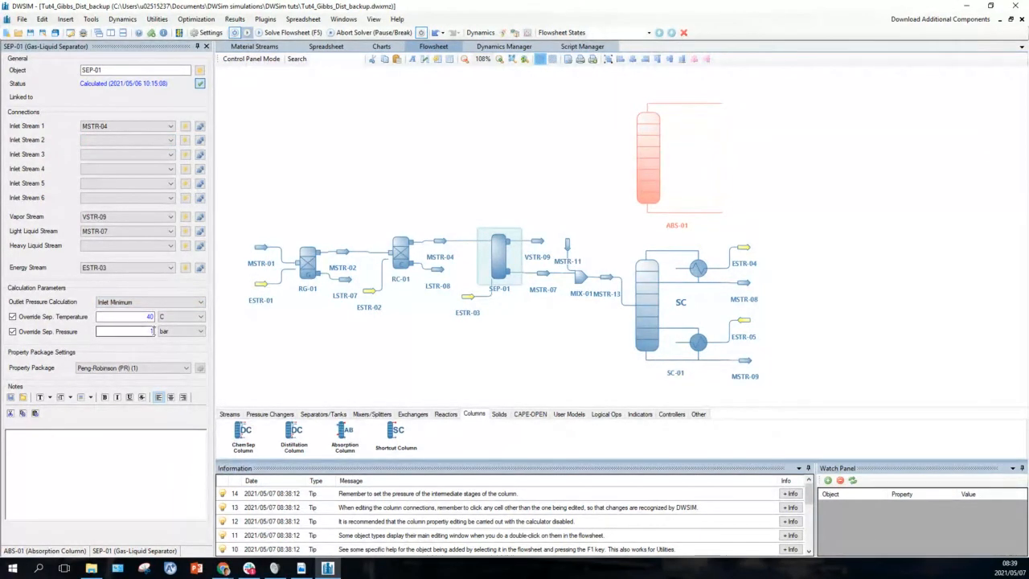
mouse_move(500, 264)
mouse_move(667, 296)
mouse_move(578, 280)
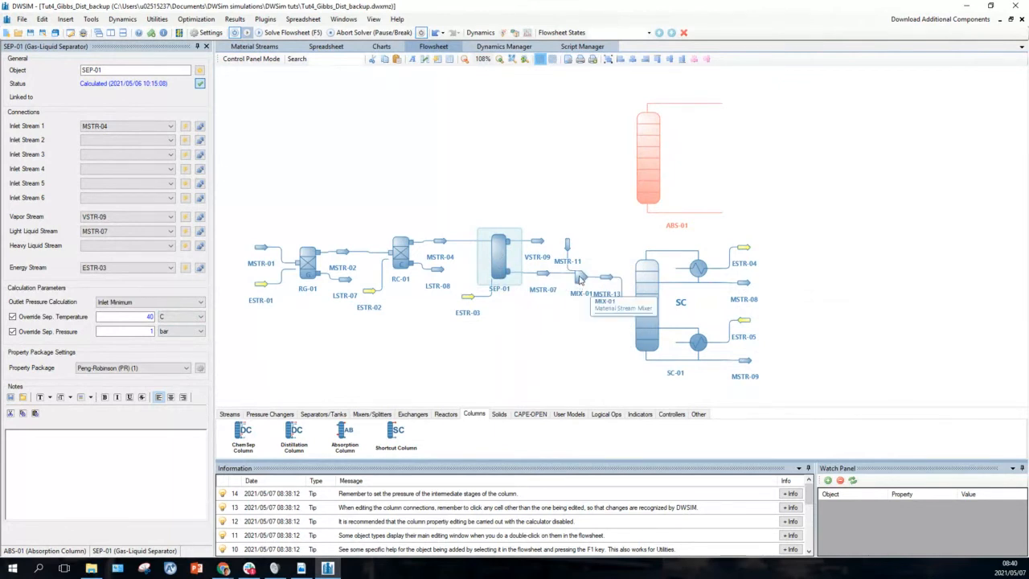
mouse_move(541, 278)
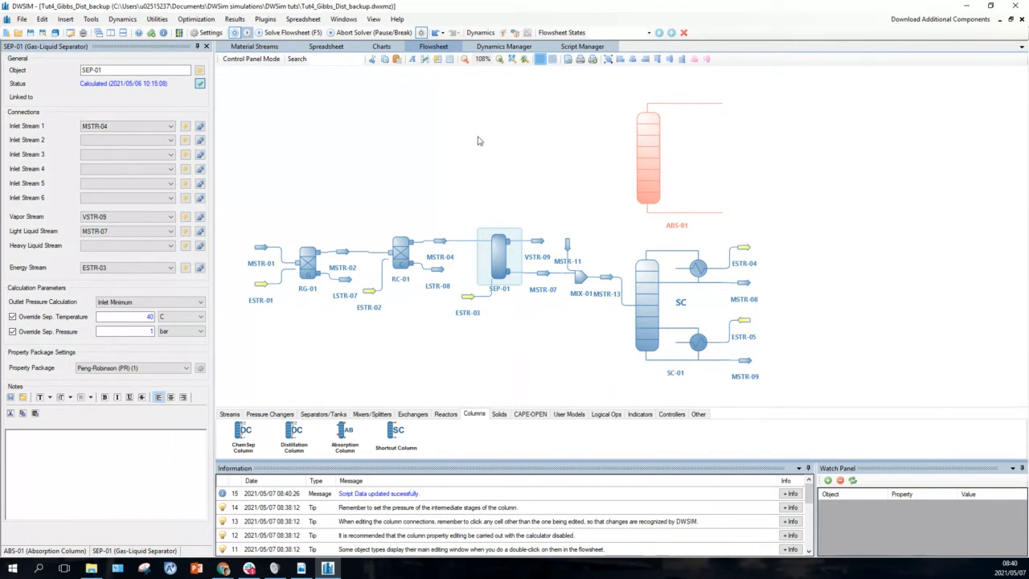
Set the number of stages of absorption column ABS-01 to 6
click(651, 150)
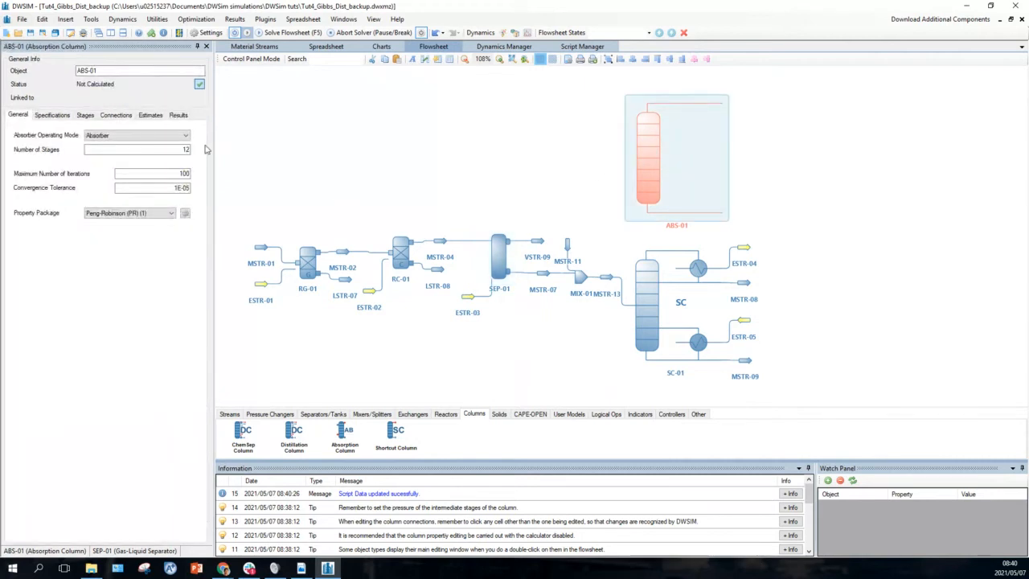
double_click(181, 149)
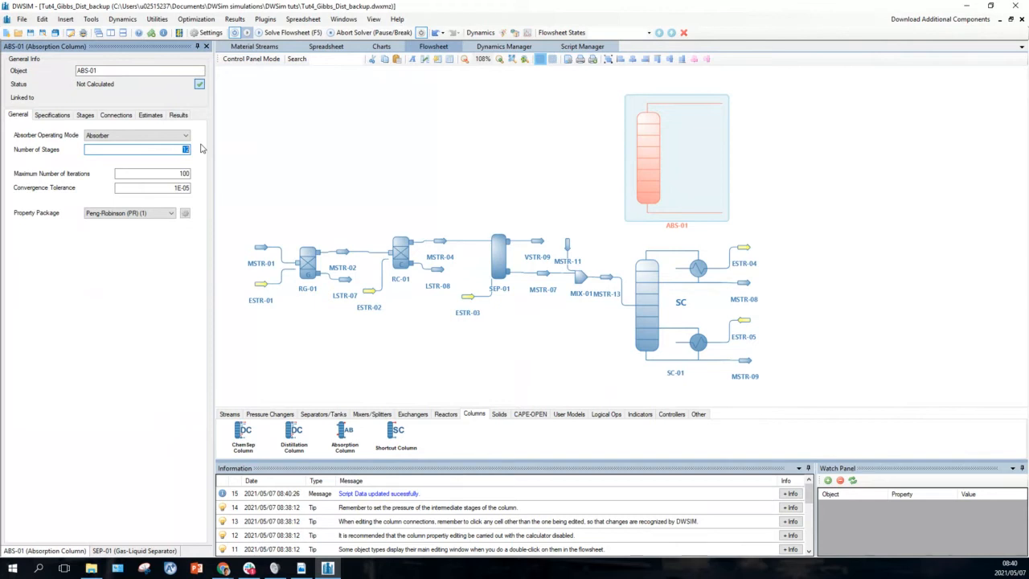
text(6)
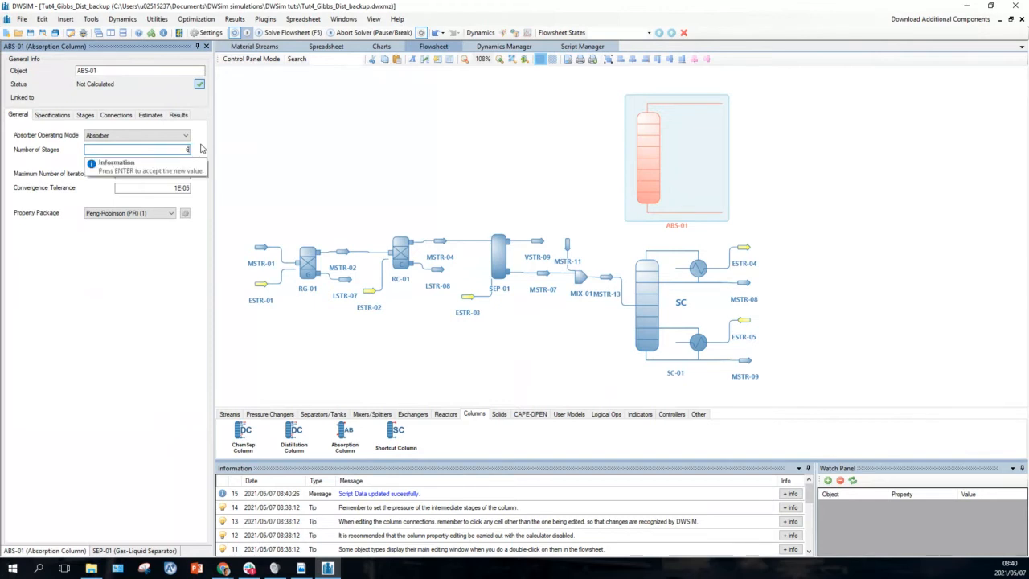
key(Return)
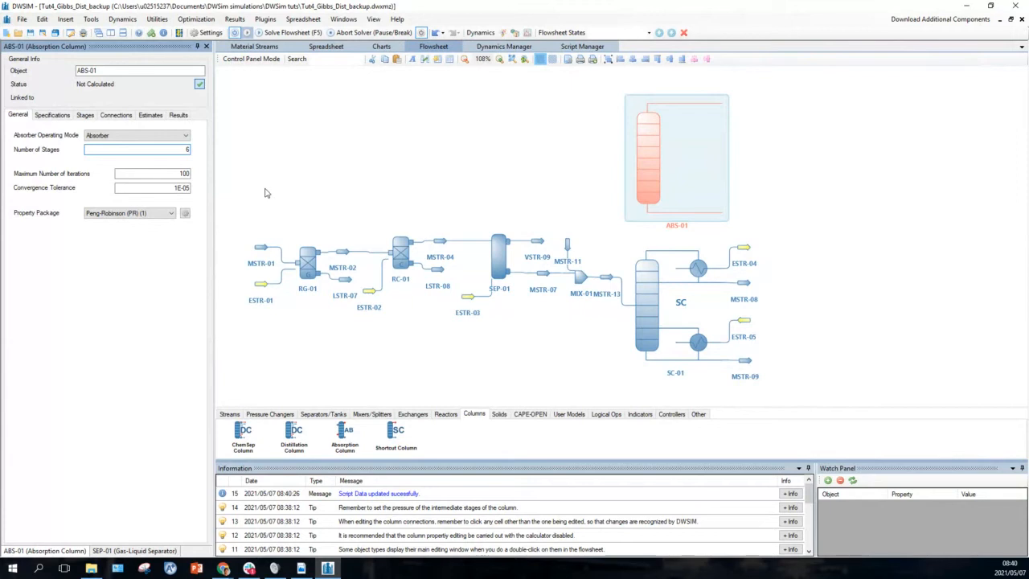
Review the absorption column's specifications, its stage pressures and efficiencies, and its feed stream connections
click(53, 117)
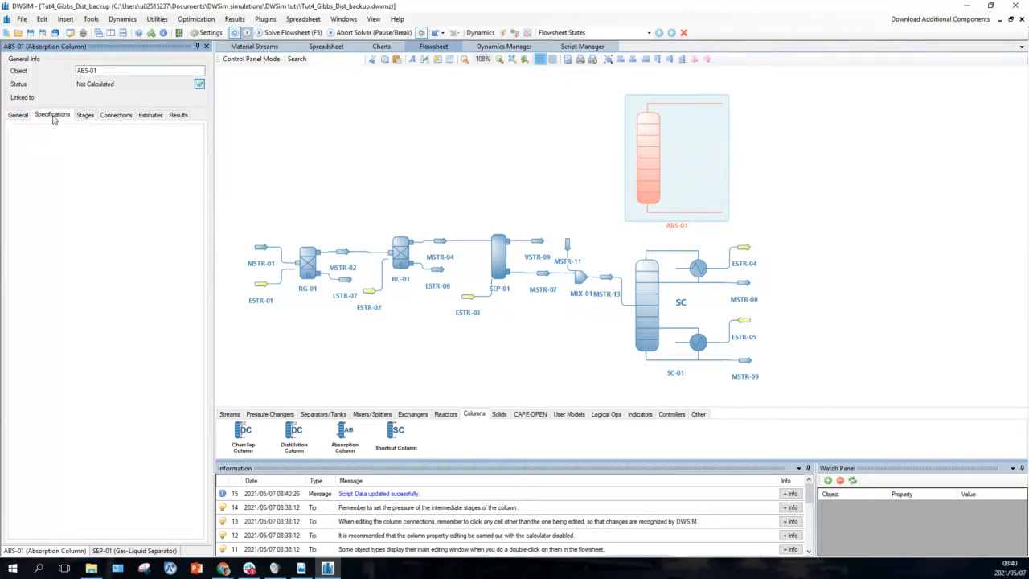
click(85, 117)
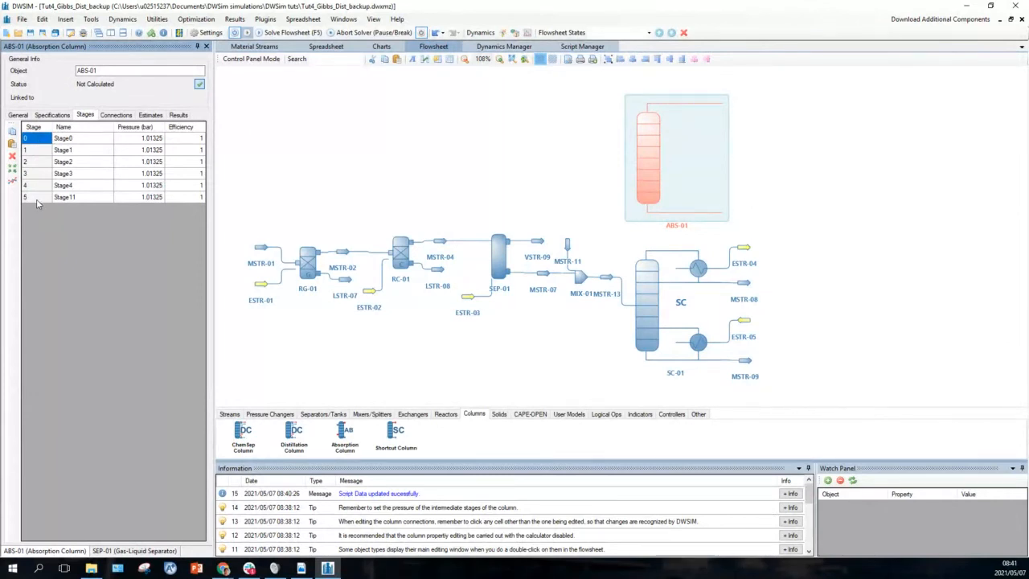
click(116, 115)
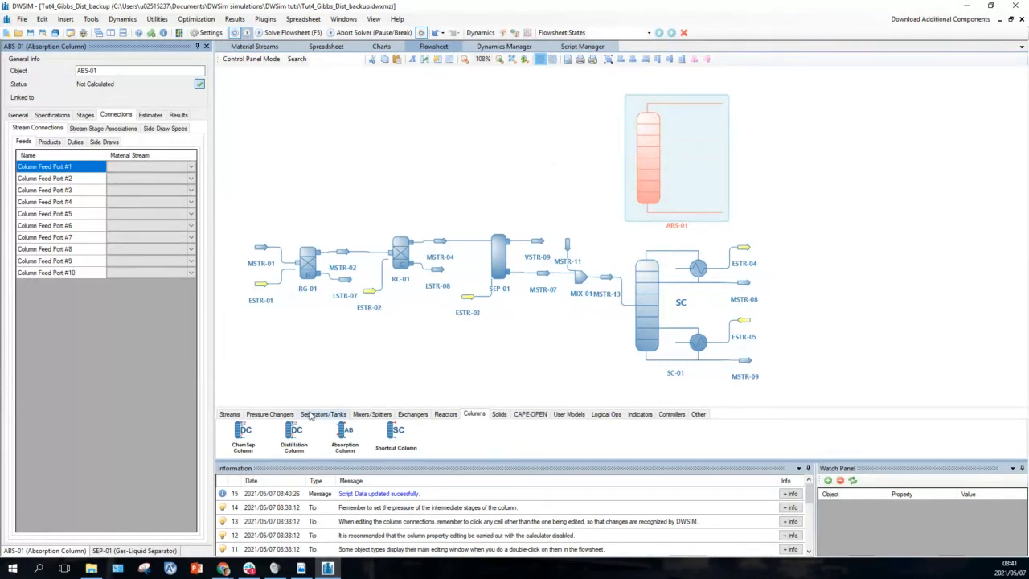
Add a material stream on the flowsheet to the left of the top of absorption column ABS-01
click(229, 413)
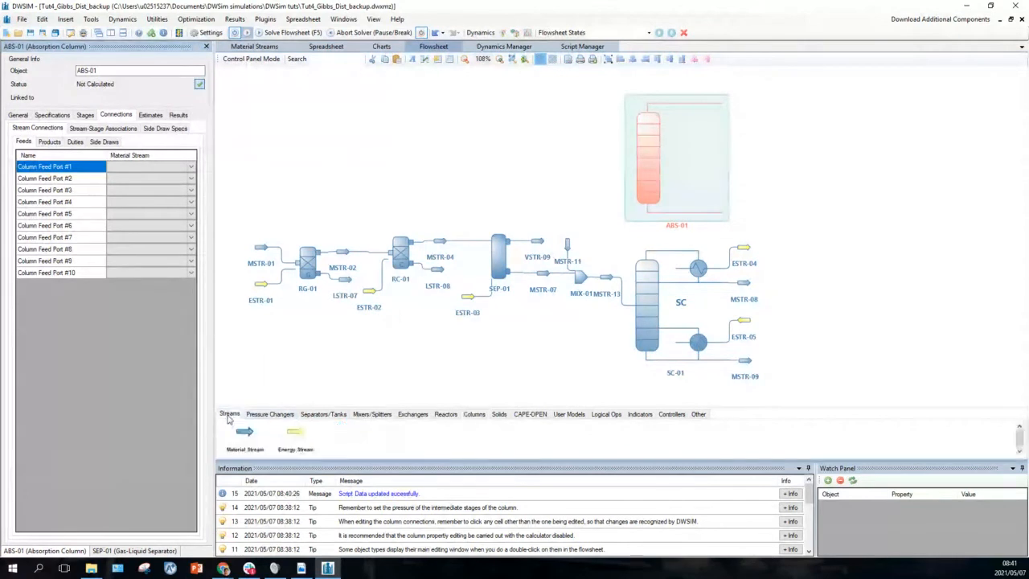
drag(244, 437, 563, 112)
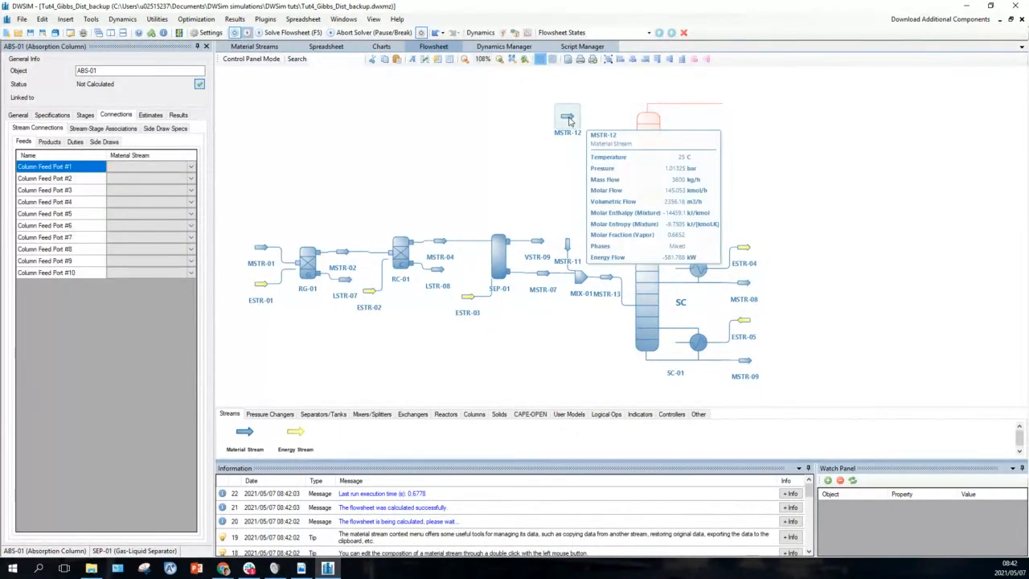
Set the carbon monoxide, carbon dioxide and hydrogen mole fractions of stream MSTR-12 to 0
click(573, 119)
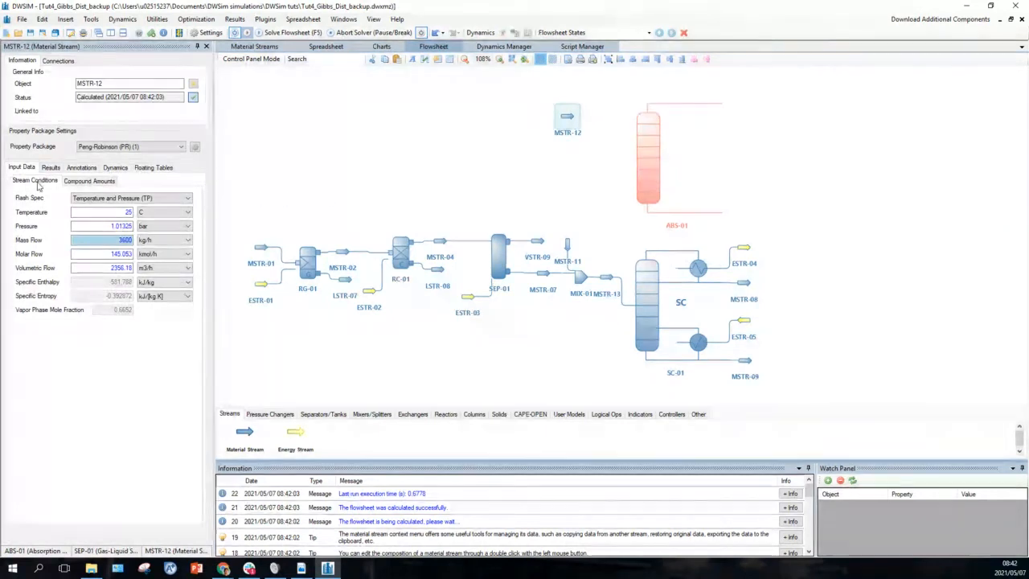
click(94, 182)
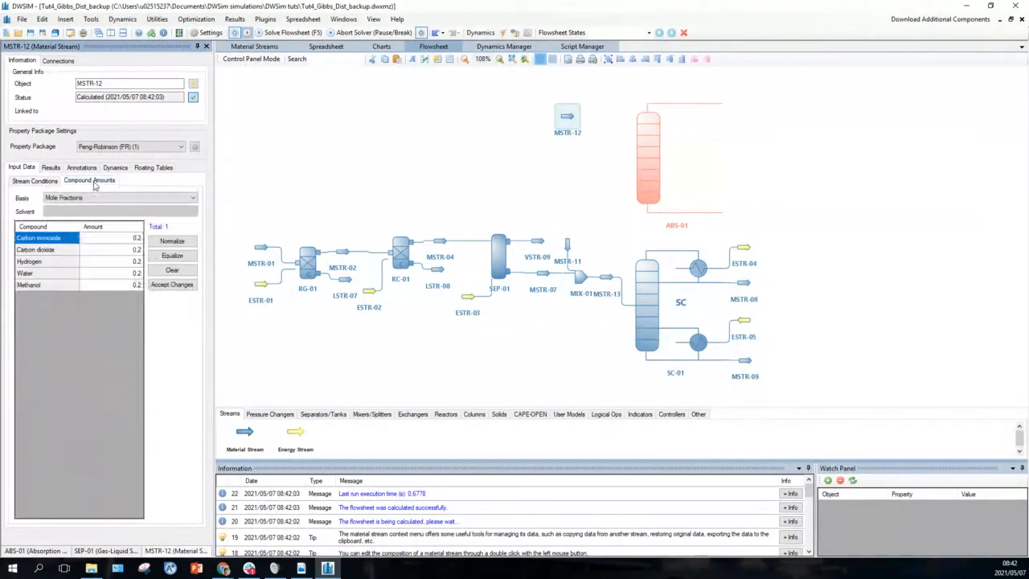
click(134, 238)
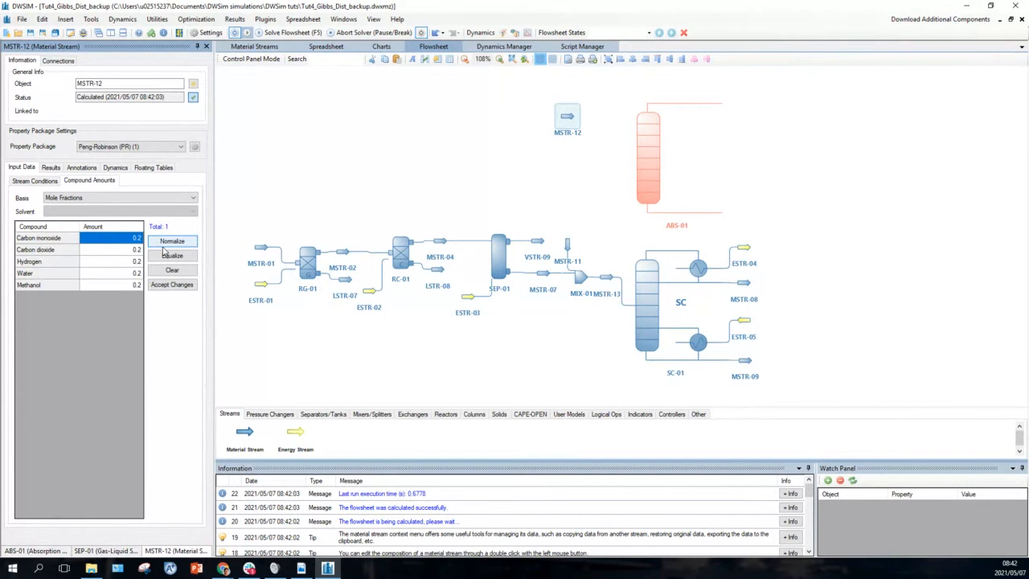
text(0)
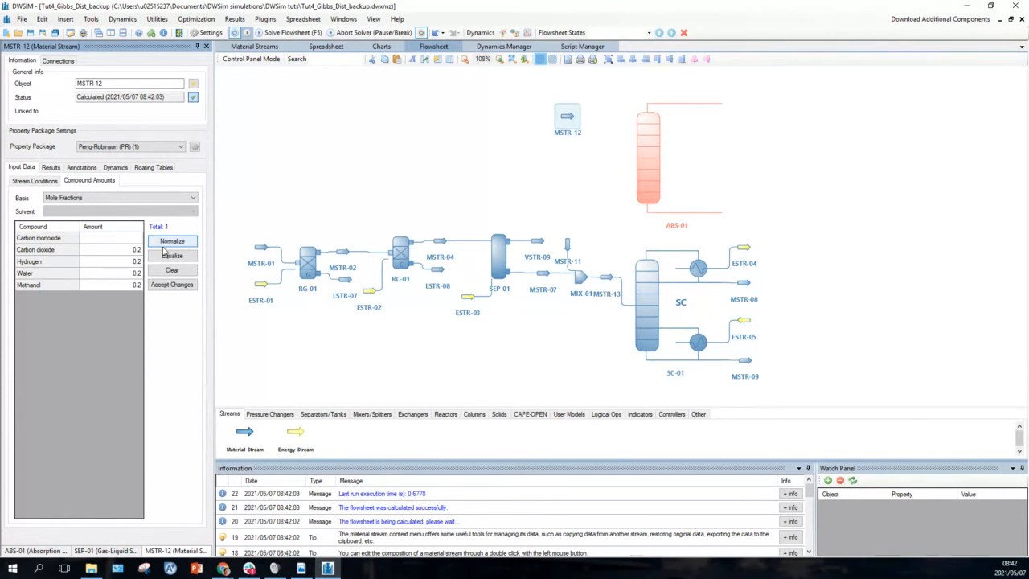
key(Return)
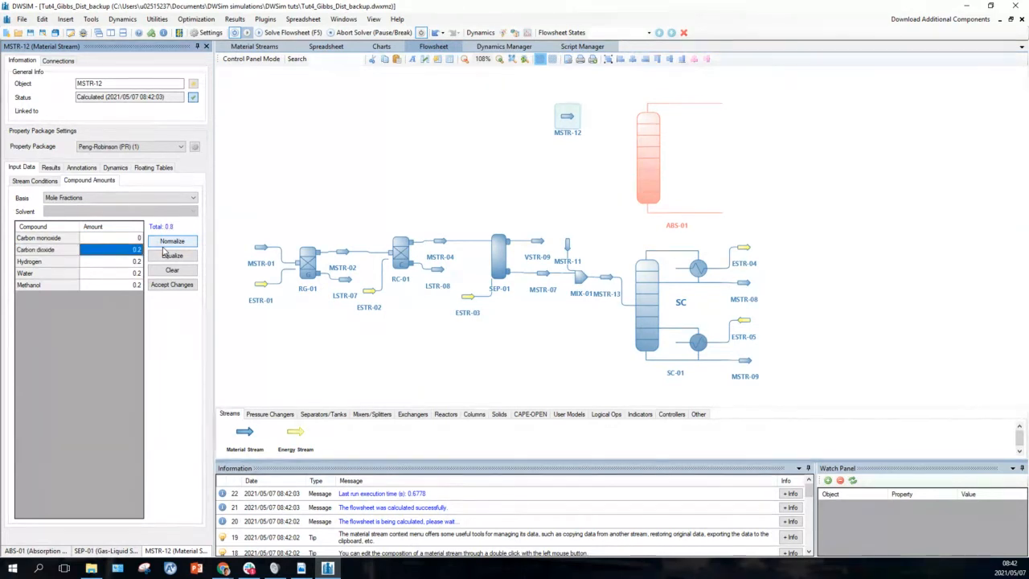
text(0)
key(Tab)
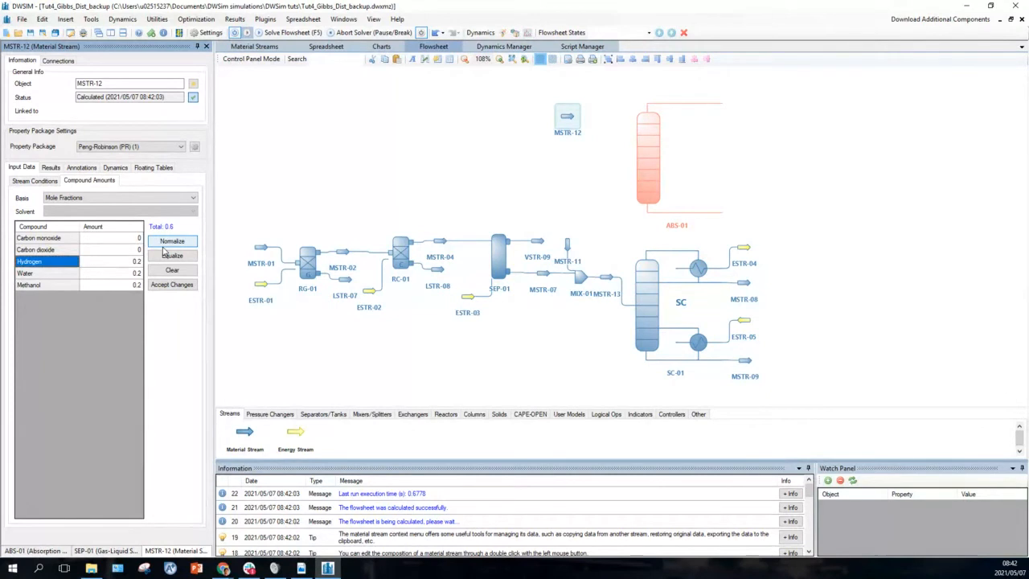
key(Tab)
text(0)
key(Tab)
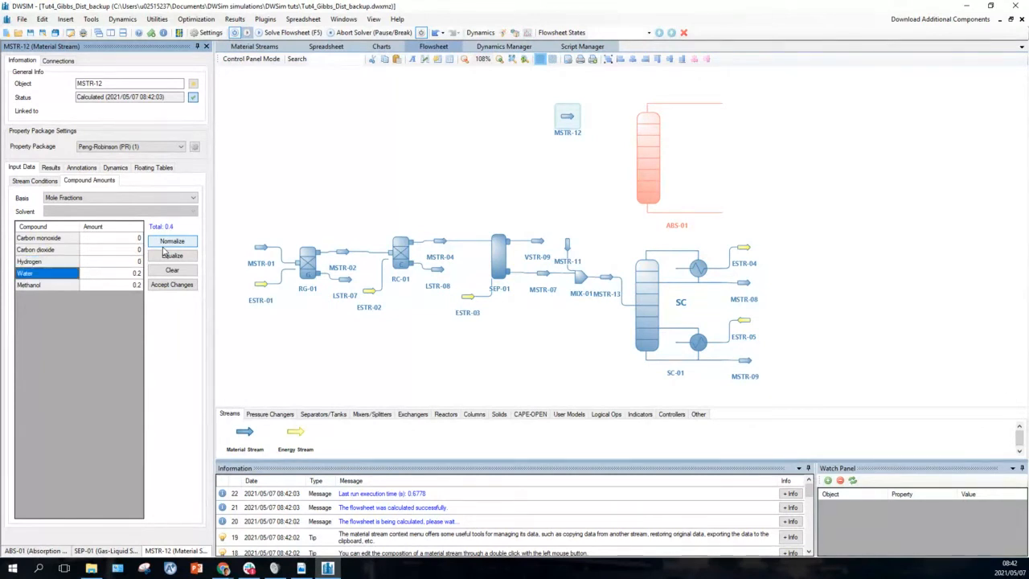
Set MSTR-12's water mole fraction to 1 and methanol to 0, and accept the composition changes
key(Tab)
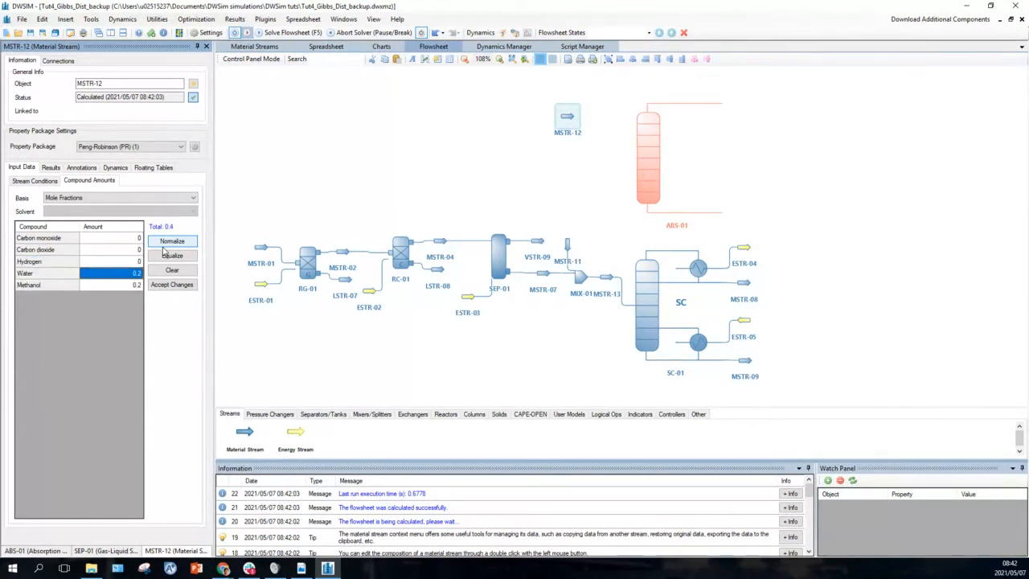
text(1)
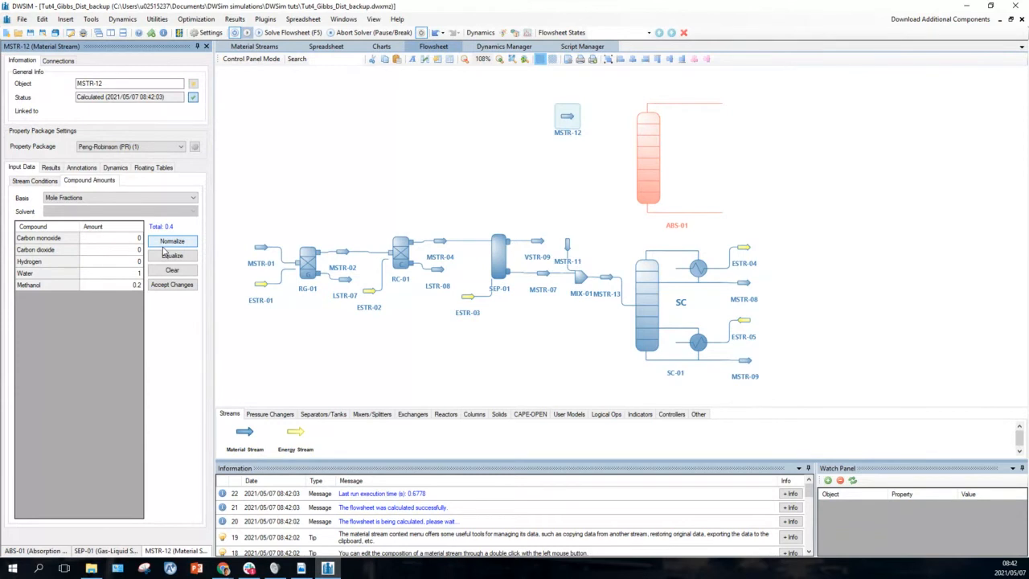
key(Return)
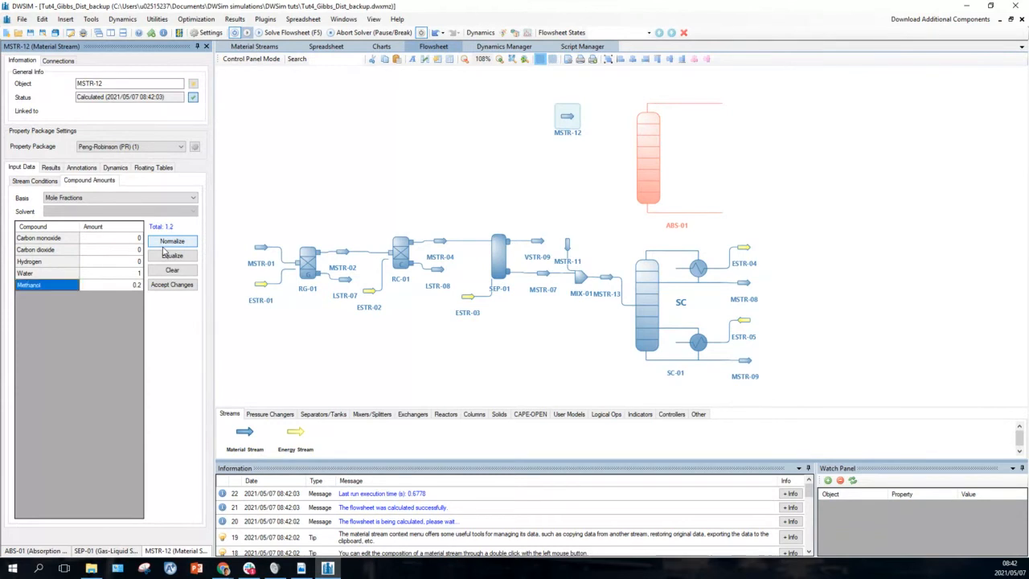
text(0)
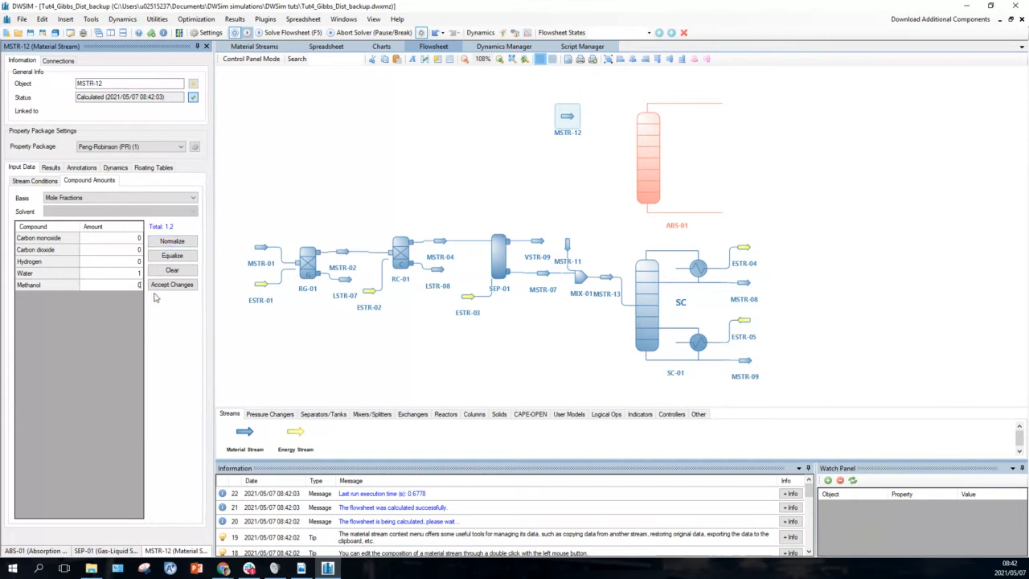
click(166, 285)
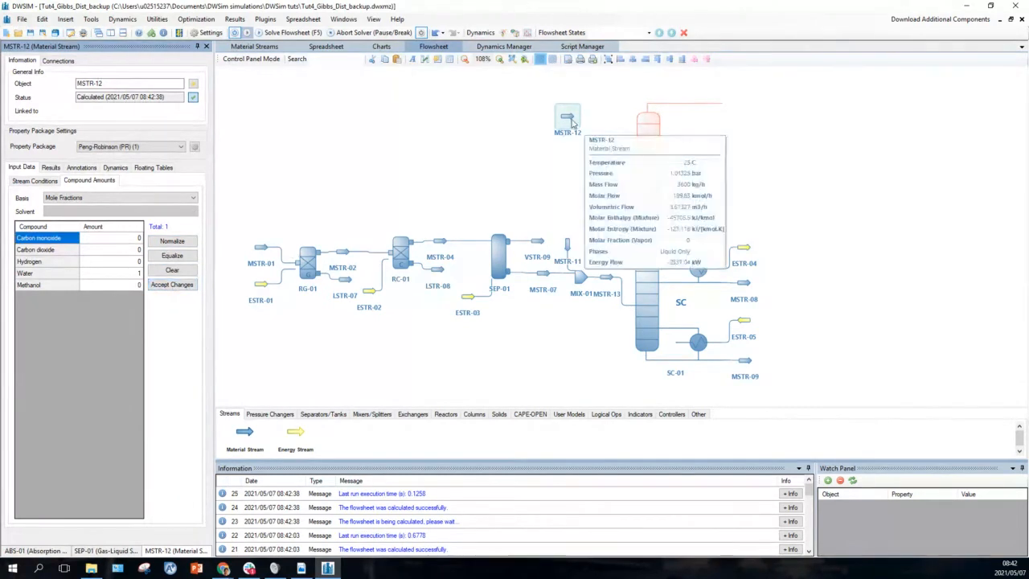
Review the stream conditions of MSTR-12, including its mass flow, and compare it with the neighbouring streams MSTR-11 and VSTR-09
click(33, 182)
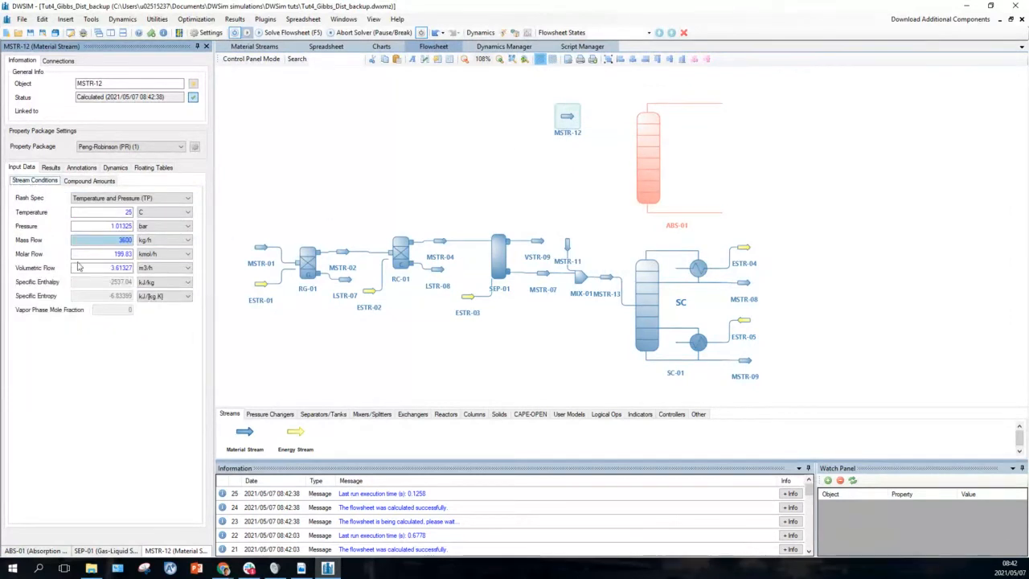
double_click(126, 240)
mouse_move(126, 240)
mouse_move(571, 118)
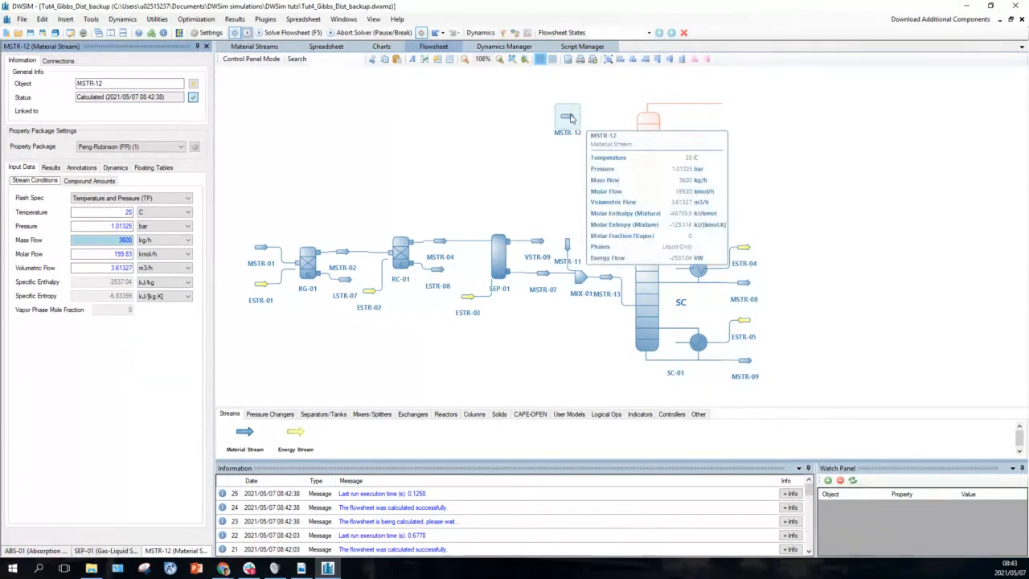
mouse_move(567, 249)
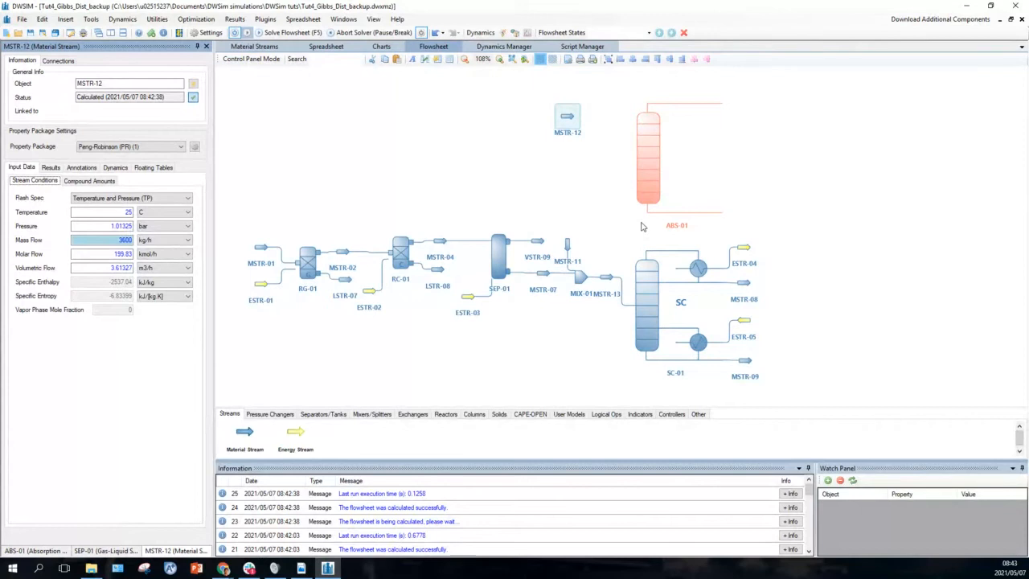
mouse_move(534, 246)
Add a material stream on the flowsheet to the right of the upper part of absorption column ABS-01
drag(241, 436, 745, 97)
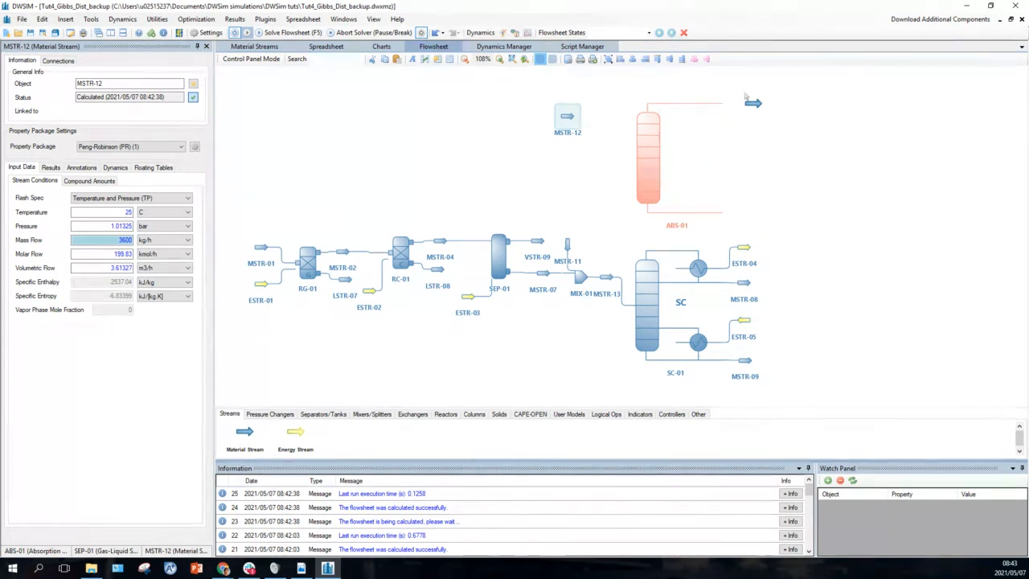
drag(745, 97, 751, 124)
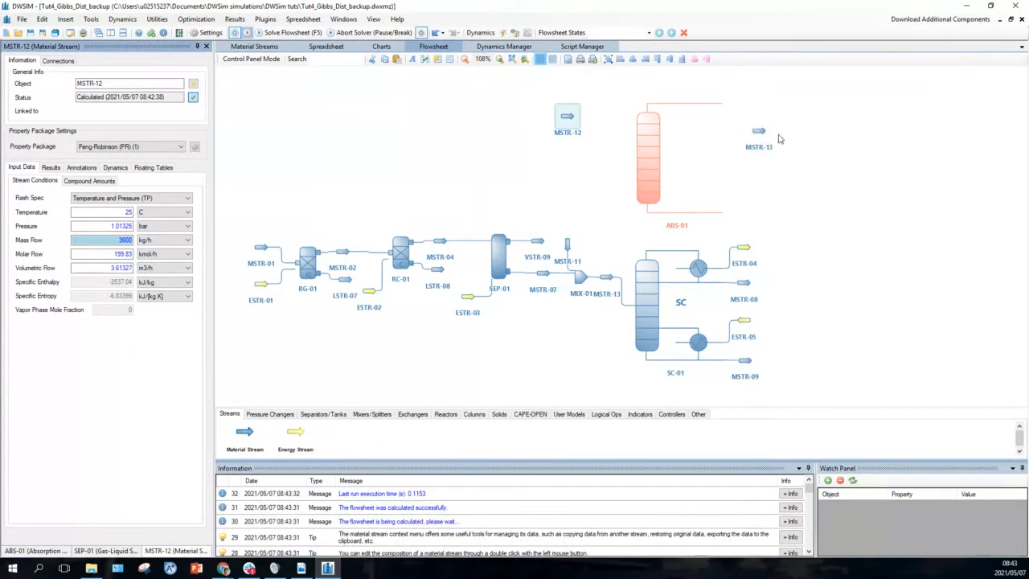
mouse_move(764, 131)
Connect stream MSTR-12 to Column Feed Port #1 of absorption column ABS-01
click(652, 153)
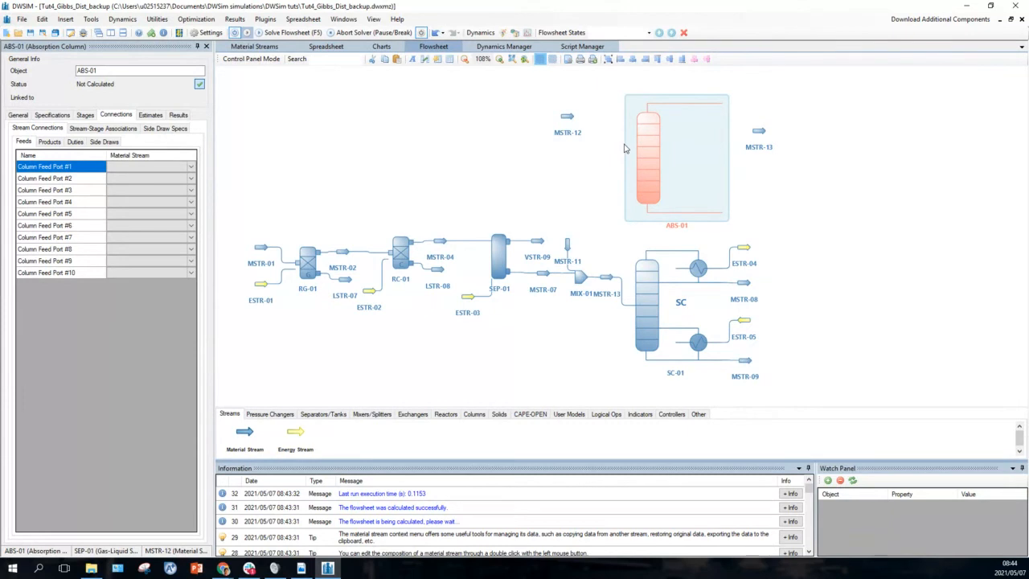
mouse_move(570, 125)
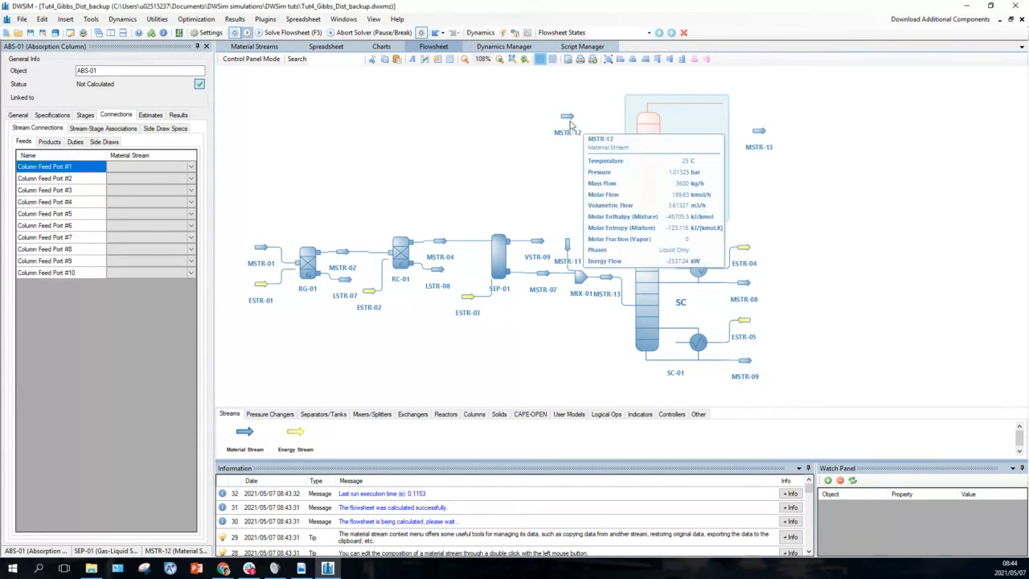
click(192, 169)
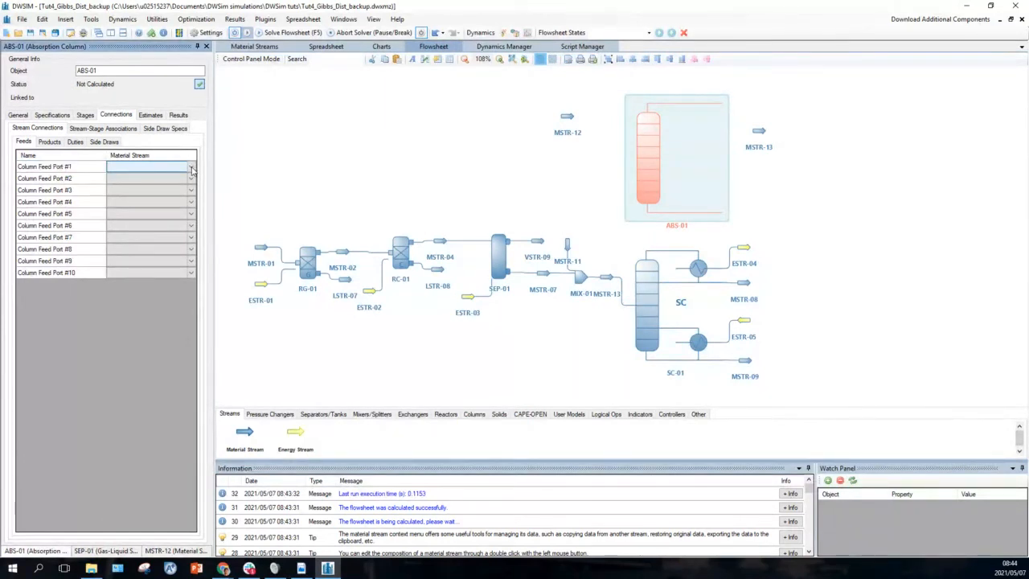
click(191, 168)
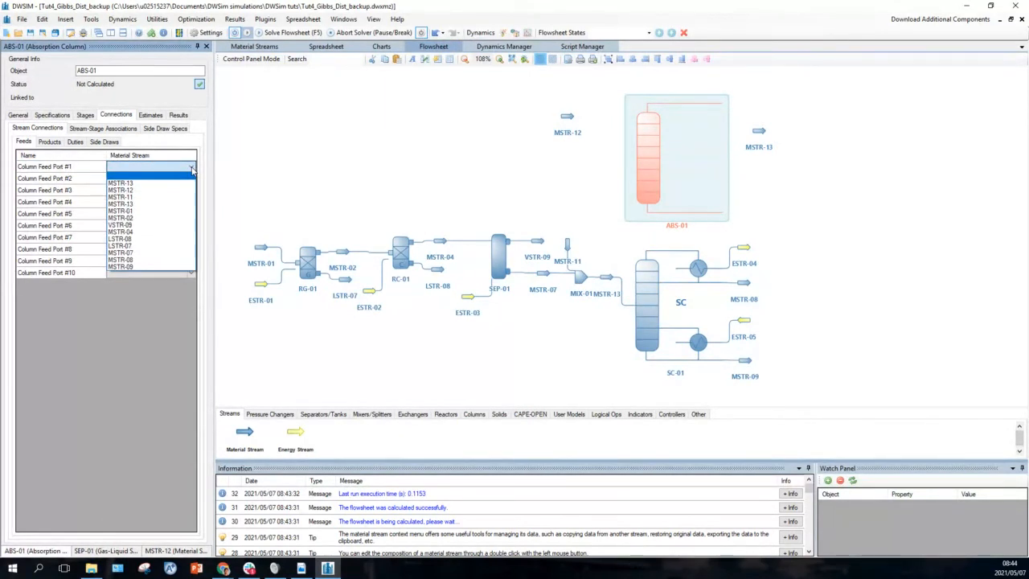
click(129, 191)
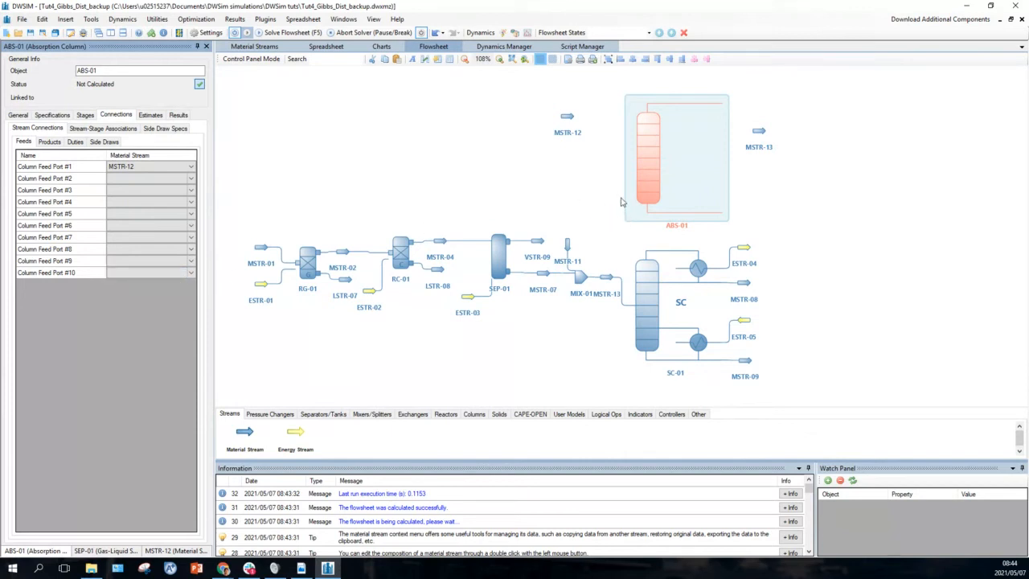
Connect the separator's vapour stream VSTR-09 to Column Feed Port #9 of absorption column ABS-01
click(192, 262)
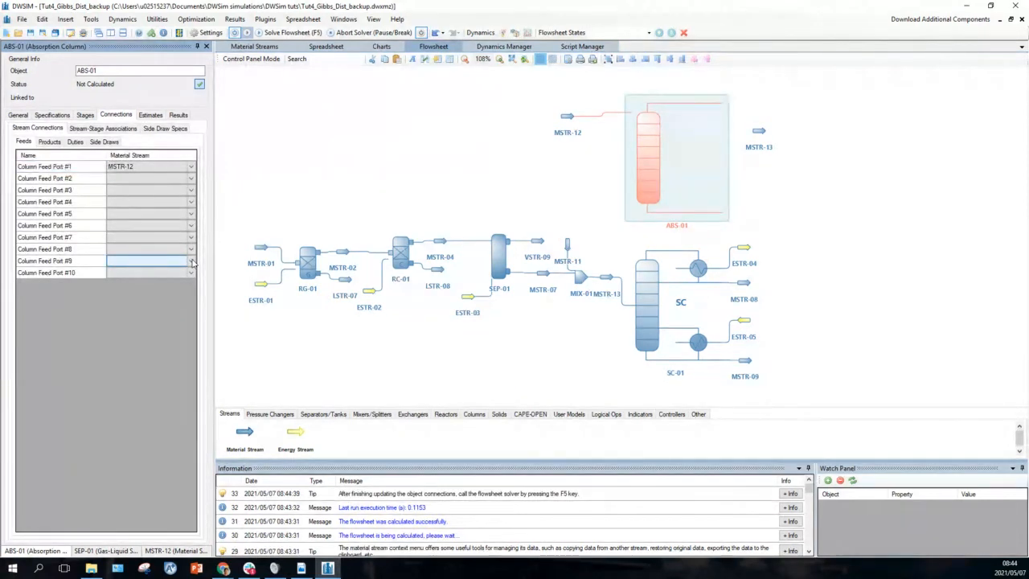
click(192, 262)
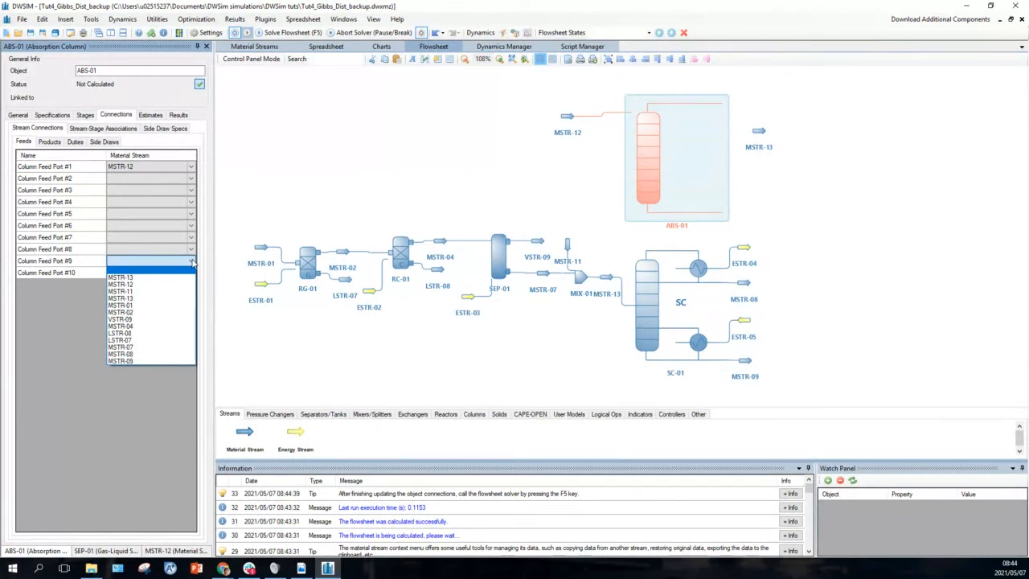
click(117, 319)
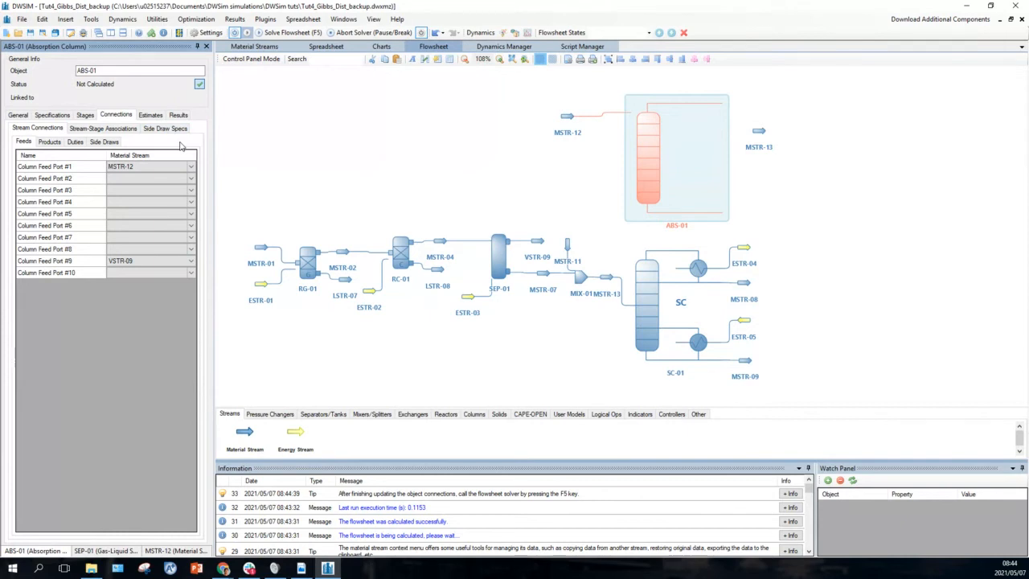
Try to assign stream MSTR-13 as the top product of absorption column ABS-01
click(52, 145)
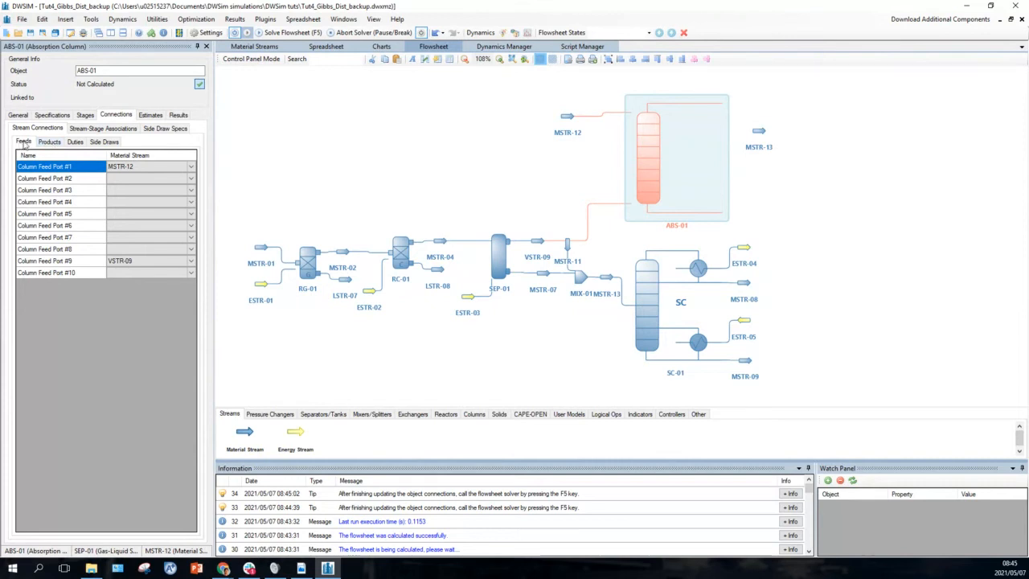
click(46, 142)
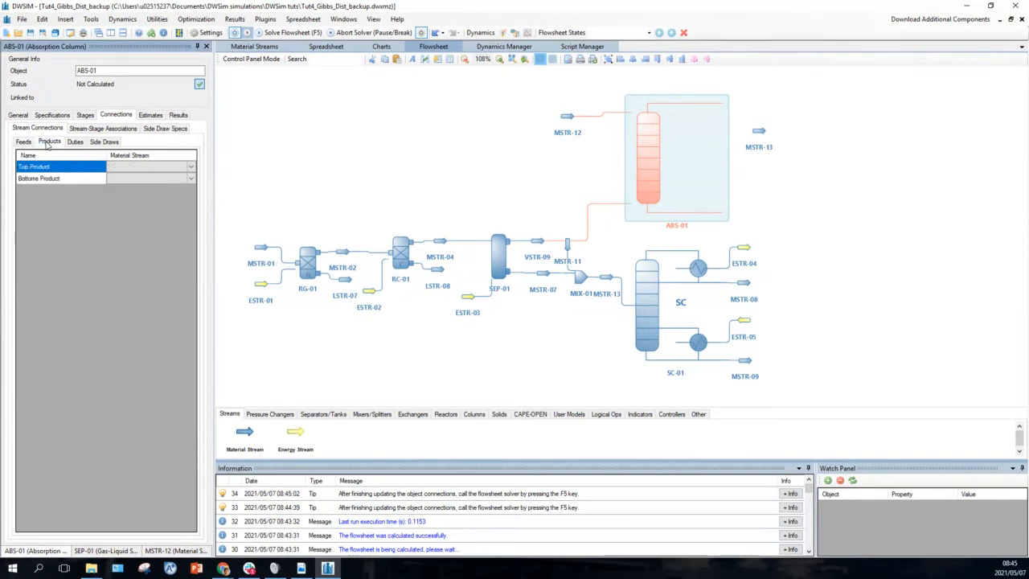
click(125, 168)
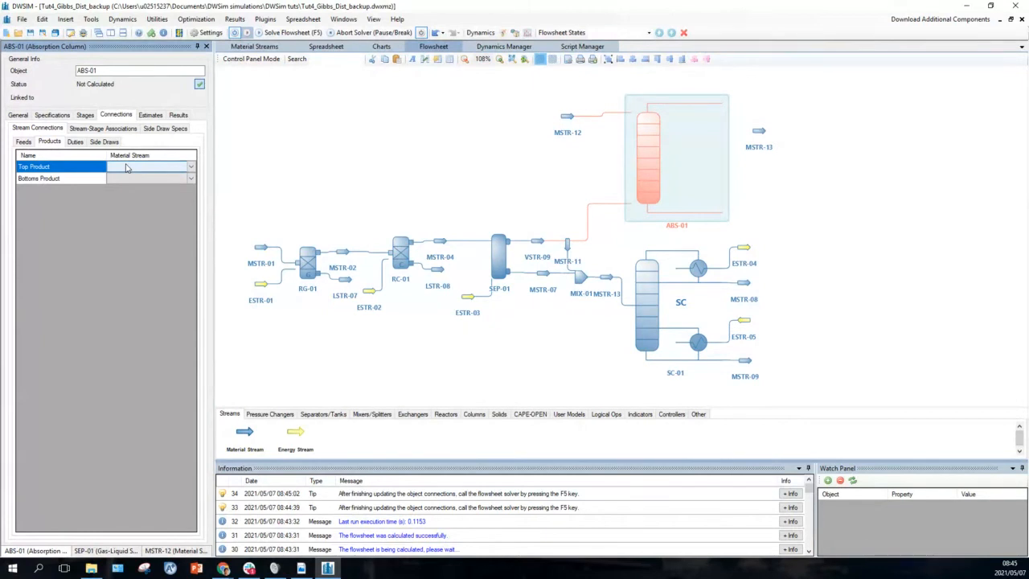
click(192, 168)
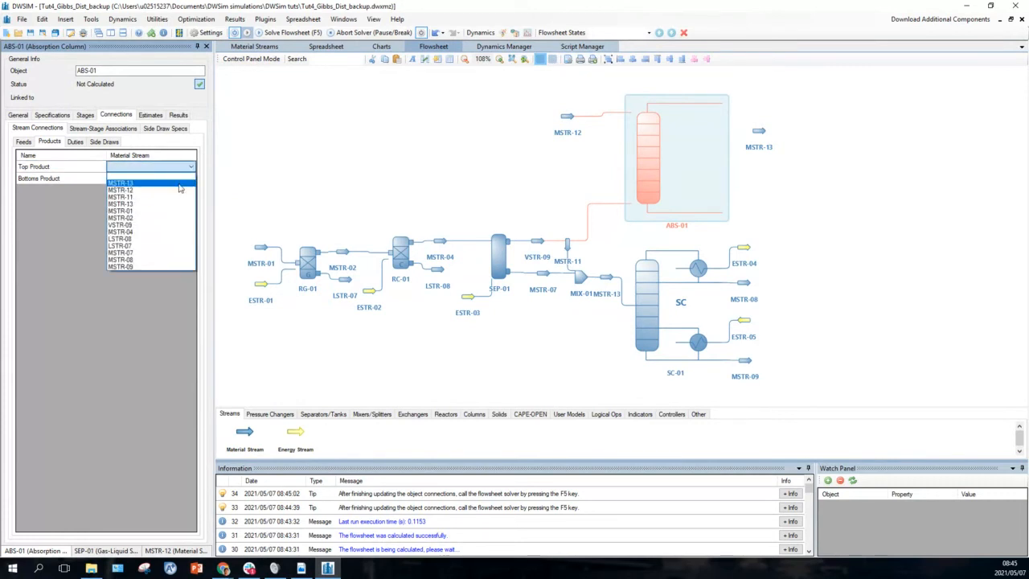
click(180, 185)
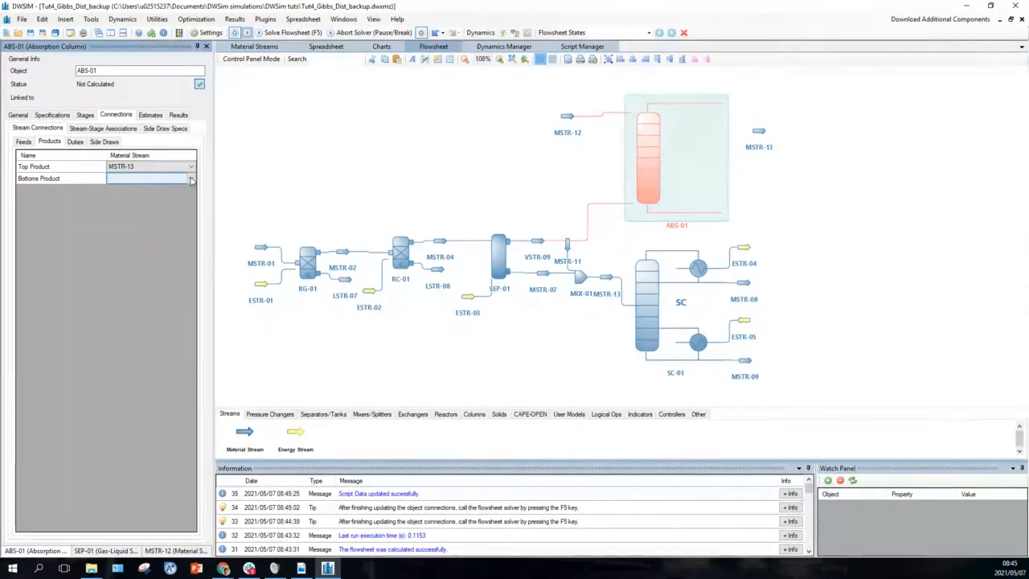
Assign stream MSTR-11 as the bottoms product of absorption column ABS-01
click(191, 179)
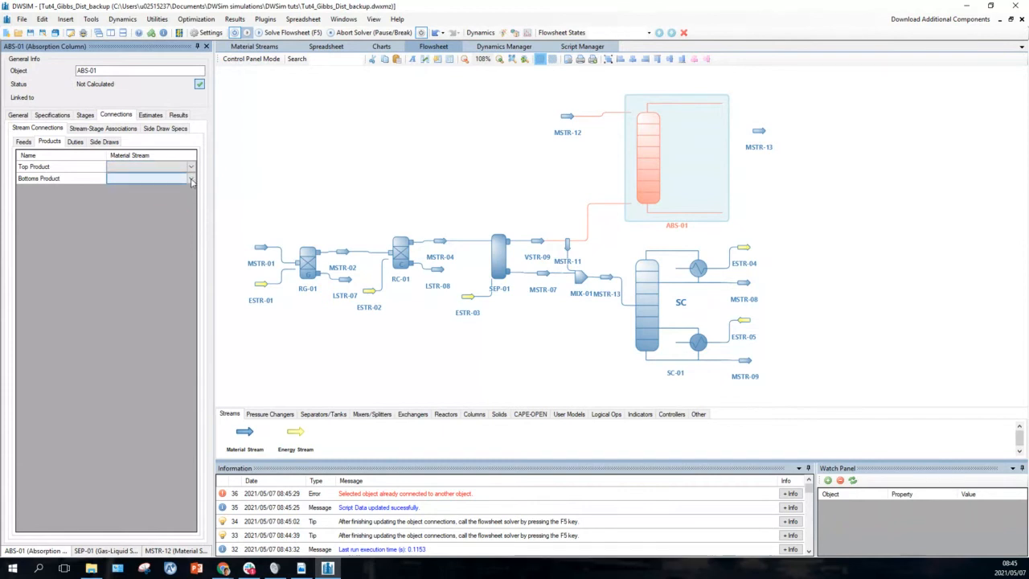
click(191, 180)
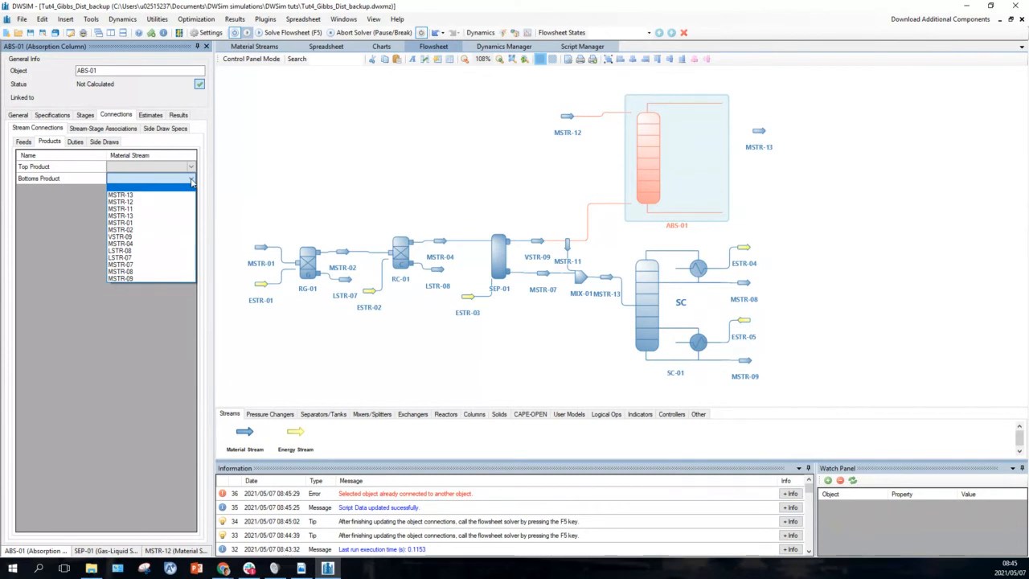
click(141, 208)
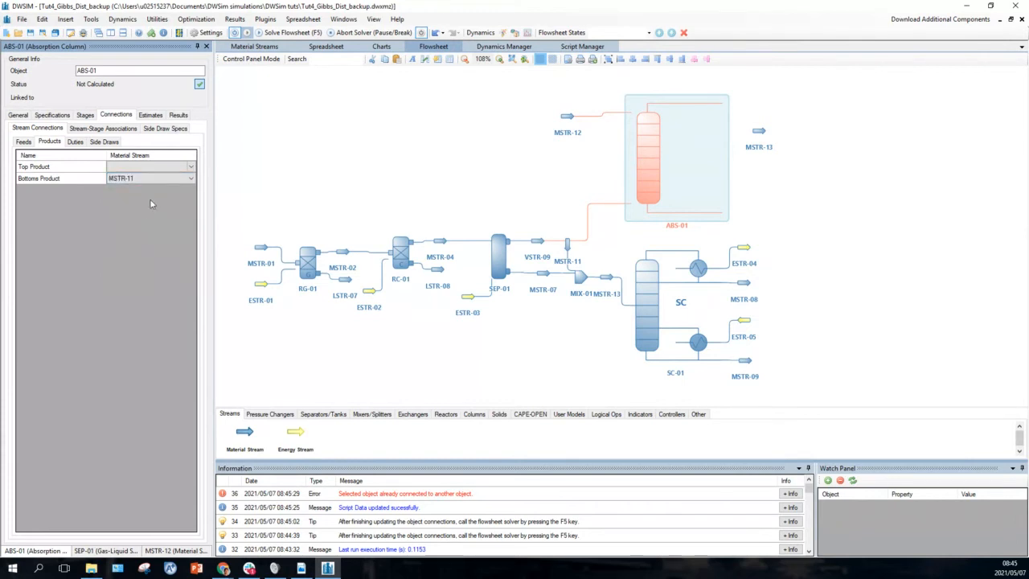
Try again to assign stream MSTR-13 as the top product of absorption column ABS-01
click(189, 168)
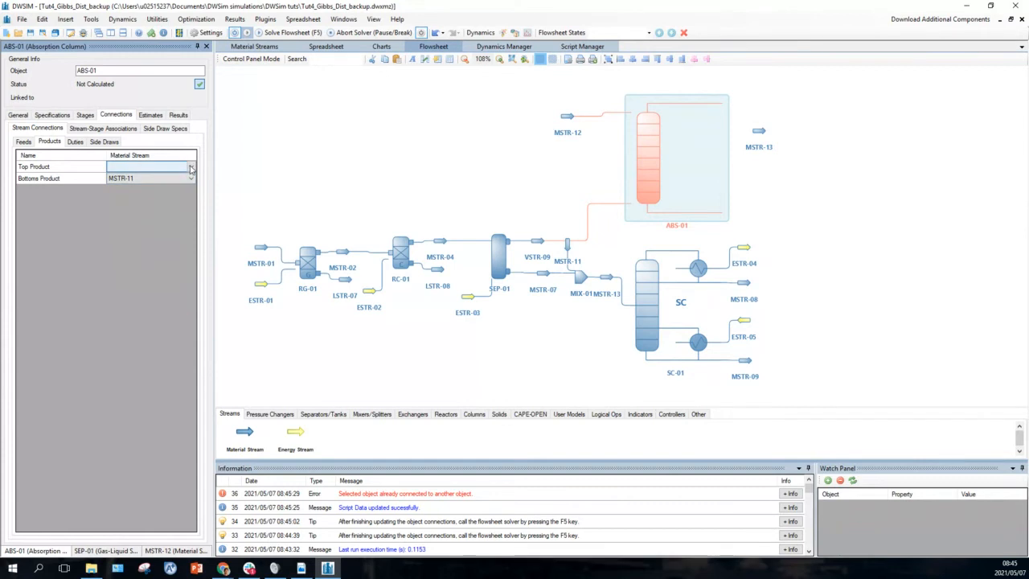
click(191, 168)
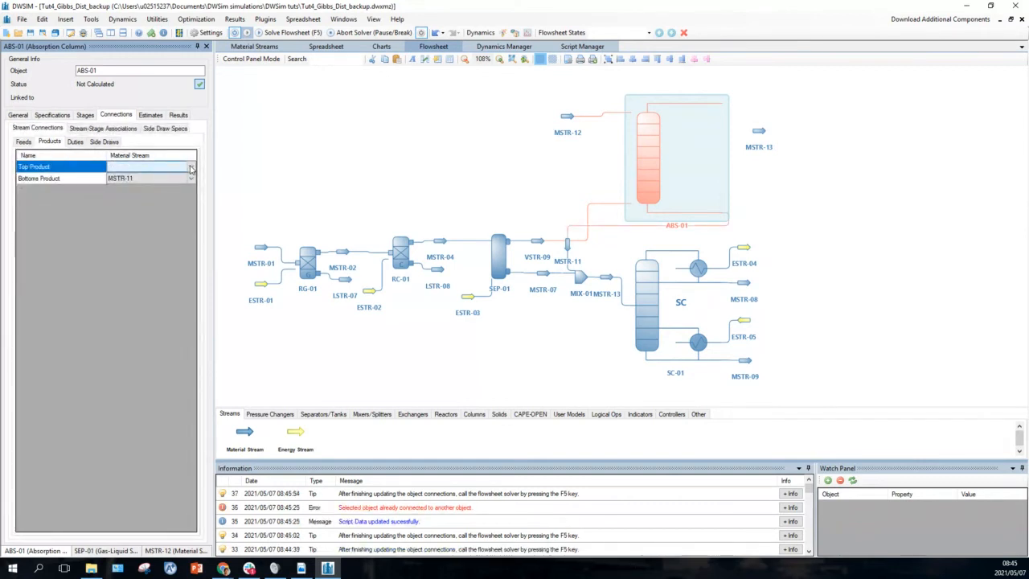
click(191, 168)
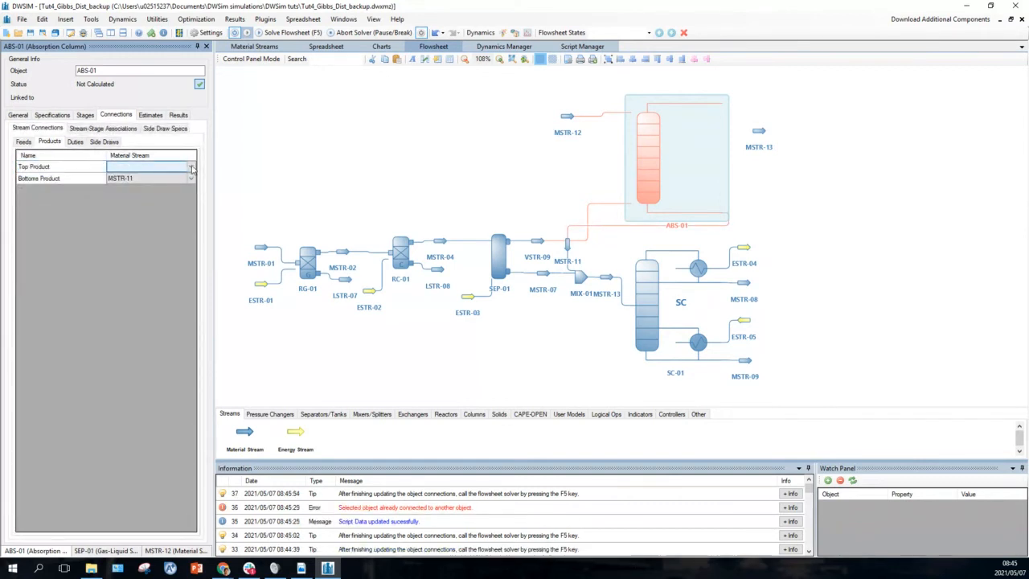
click(191, 168)
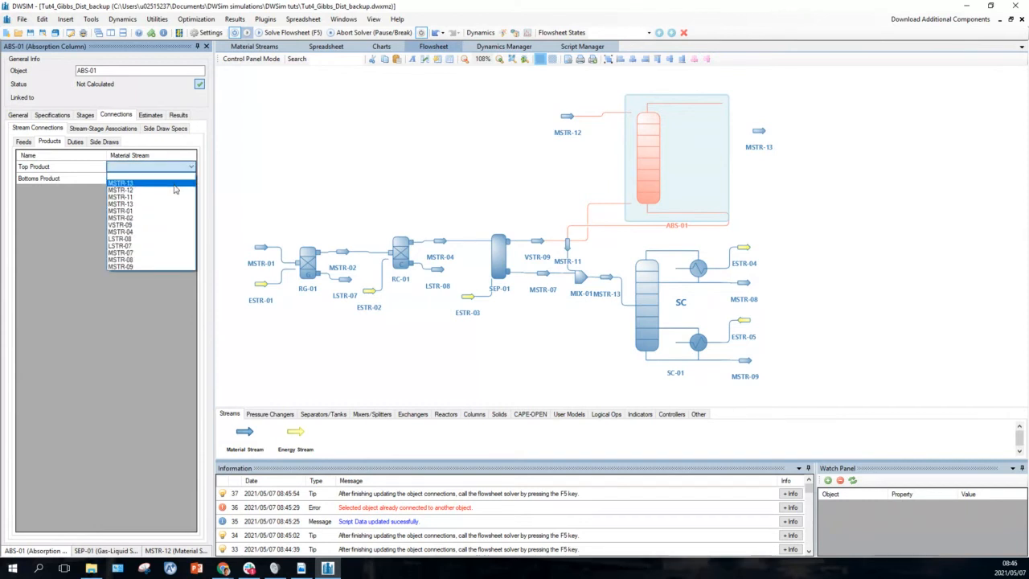
click(173, 183)
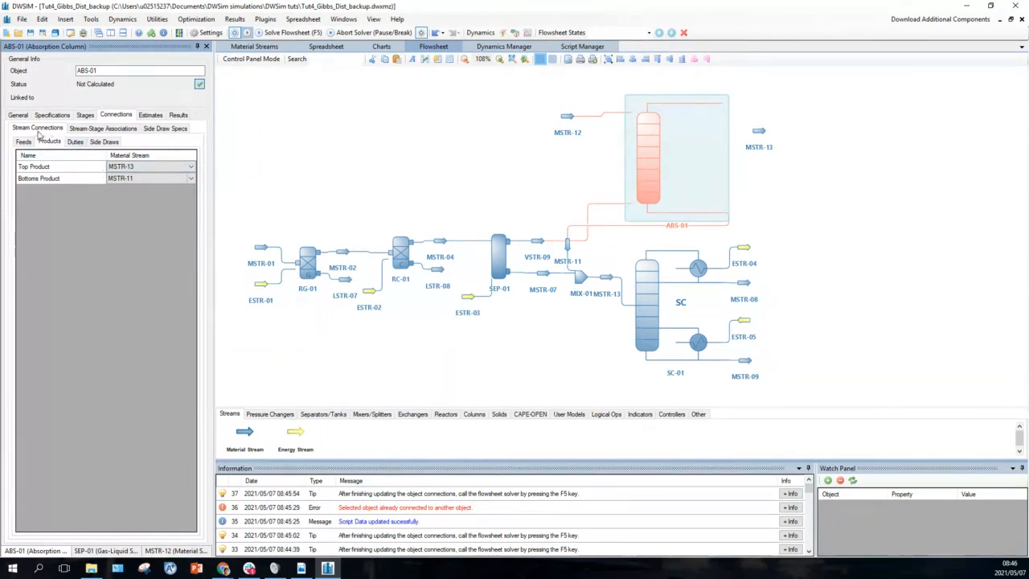
Check the stream-stage associations of absorption column ABS-01 and retry setting MSTR-13 as its top product
click(83, 131)
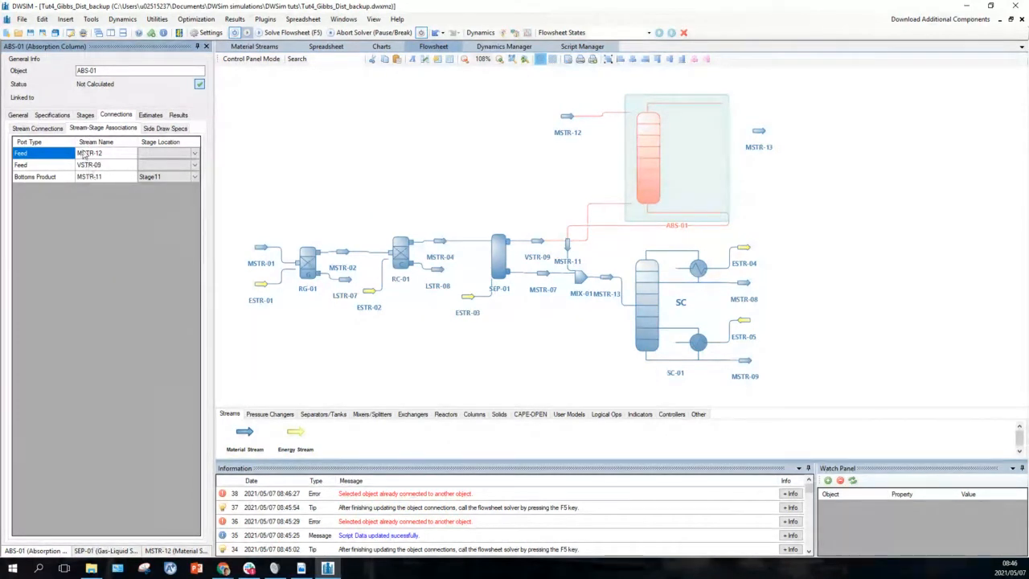
click(38, 129)
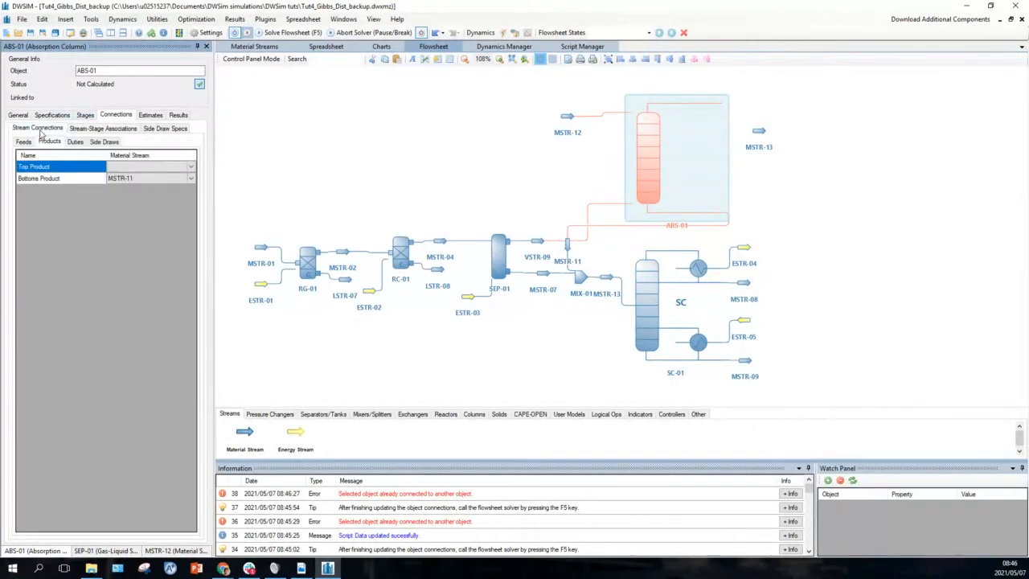
click(138, 167)
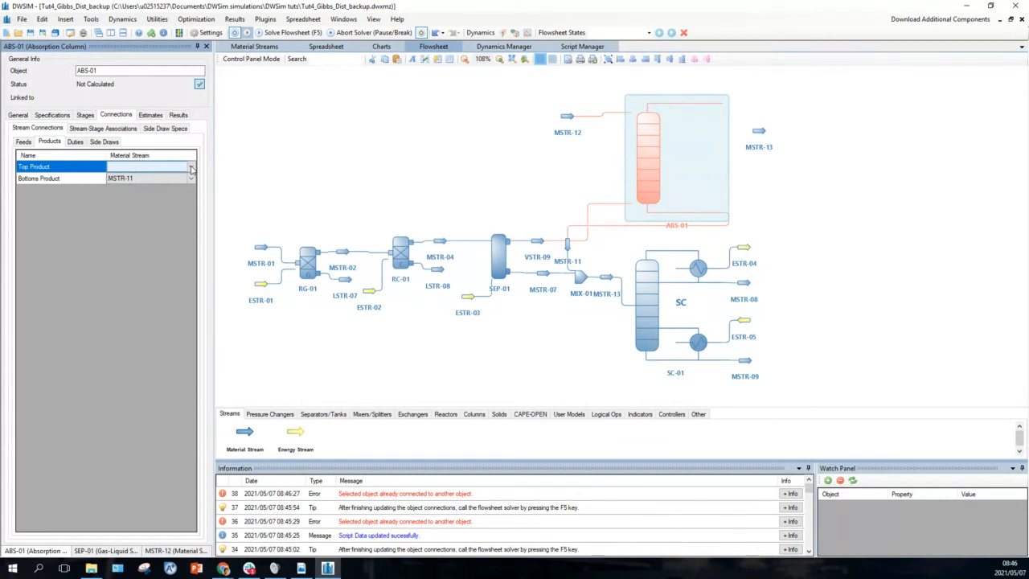
click(191, 168)
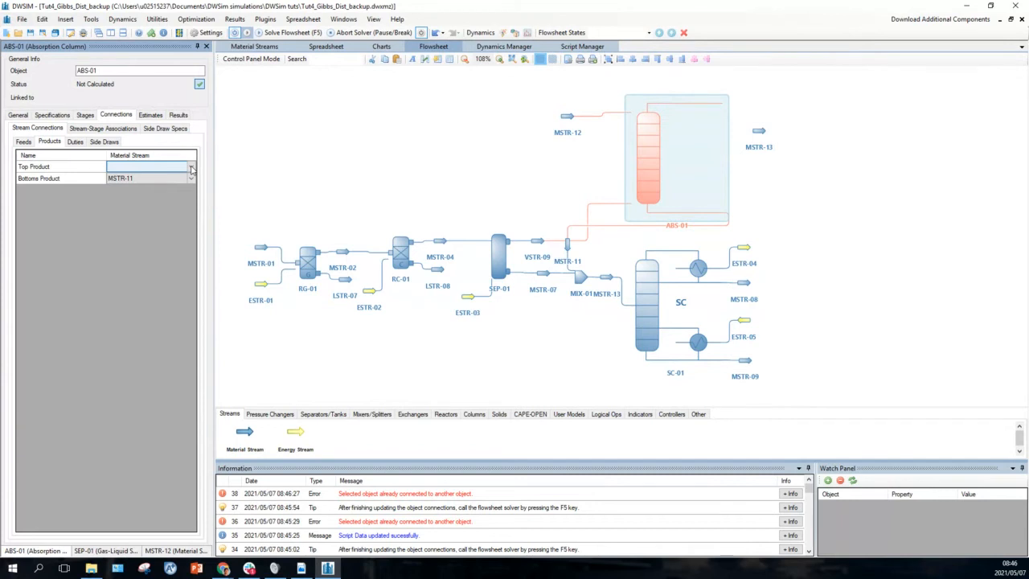
click(192, 168)
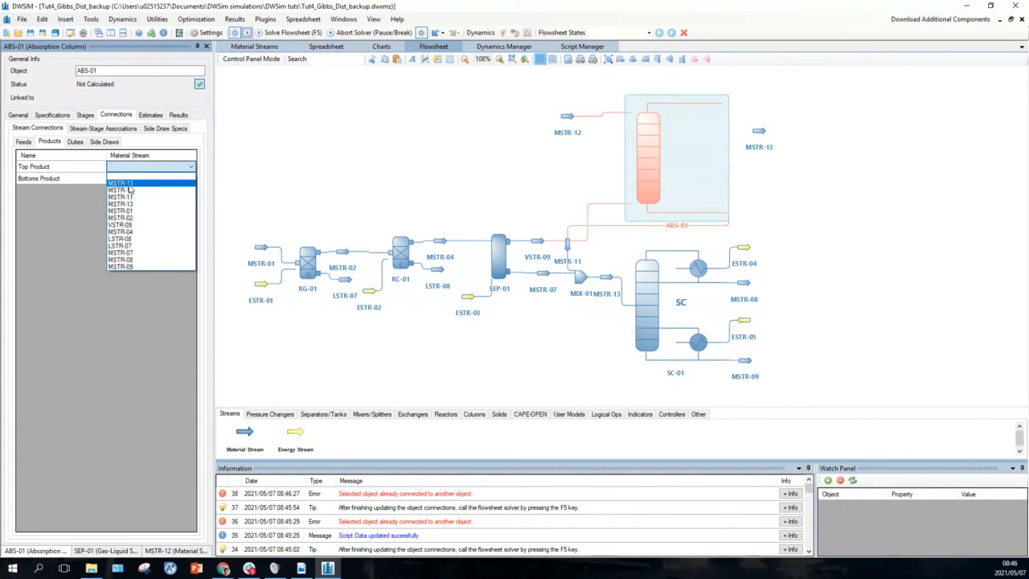
click(126, 184)
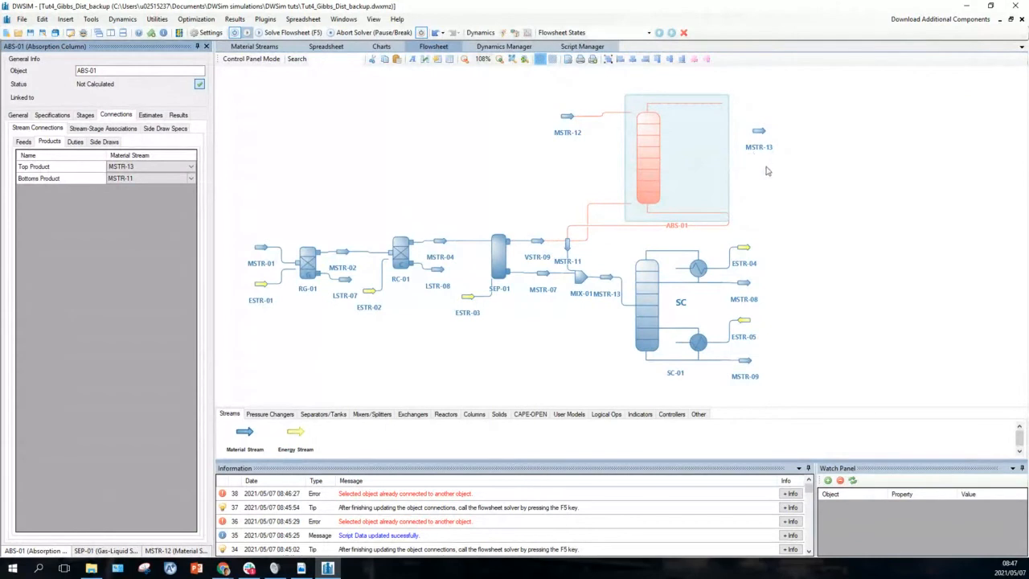
click(759, 205)
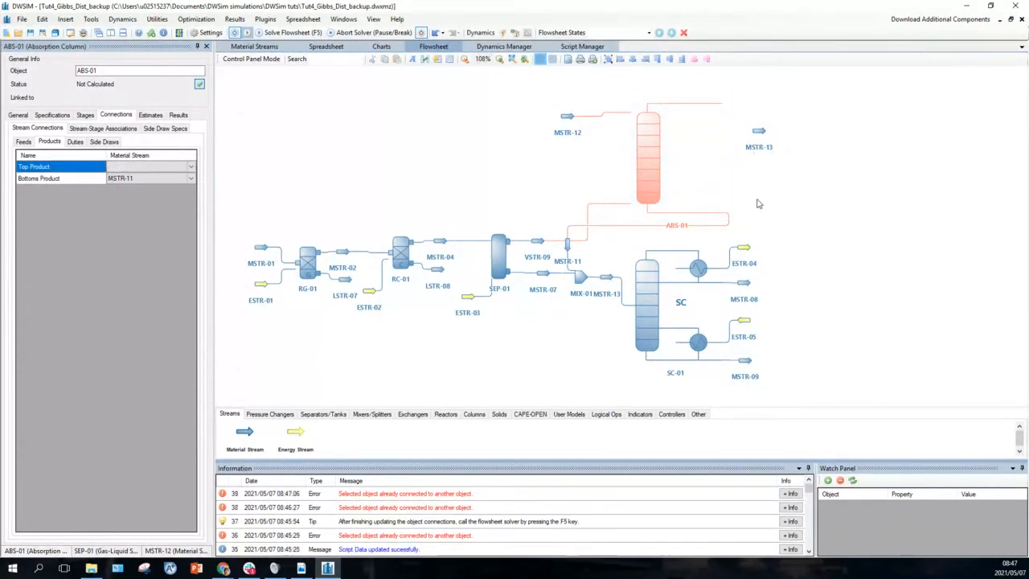
Move feed stream MSTR-12 slightly so that its line runs straight into absorption column ABS-01
click(175, 169)
drag(568, 117, 565, 116)
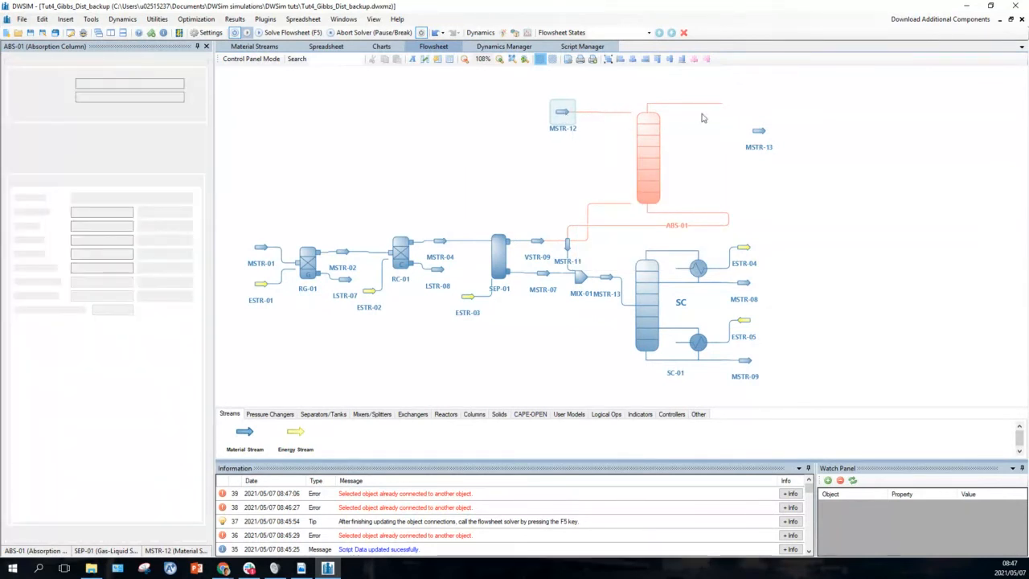
Delete the unconnected stream MSTR-13 and place a new material stream beside the top outlet of ABS-01
click(758, 133)
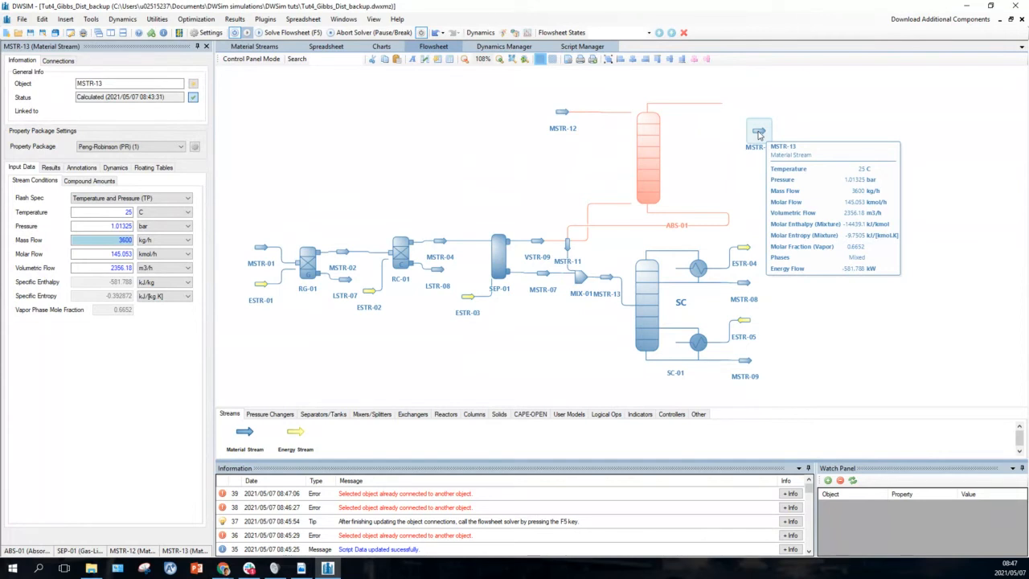
key(Delete)
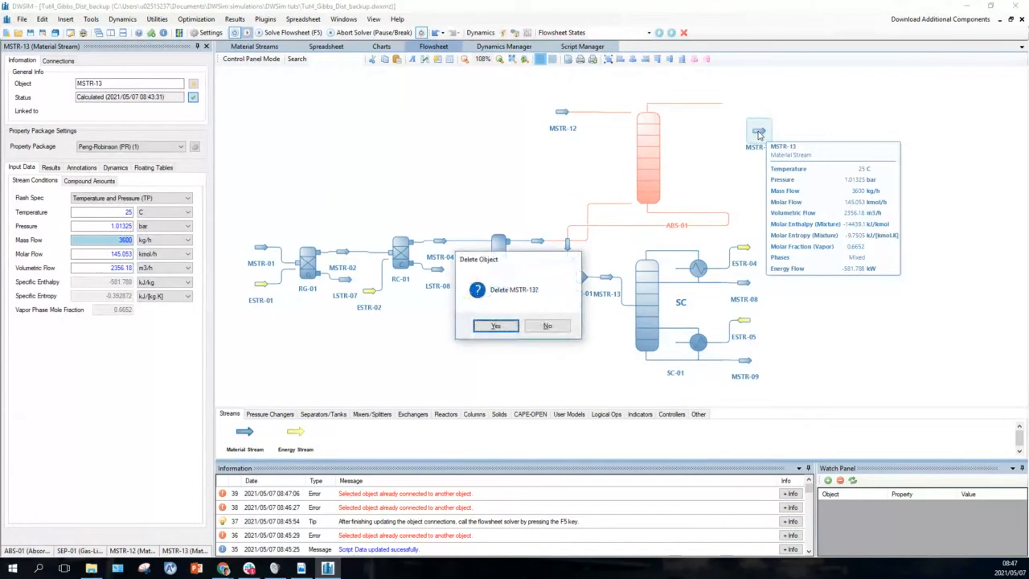
click(496, 326)
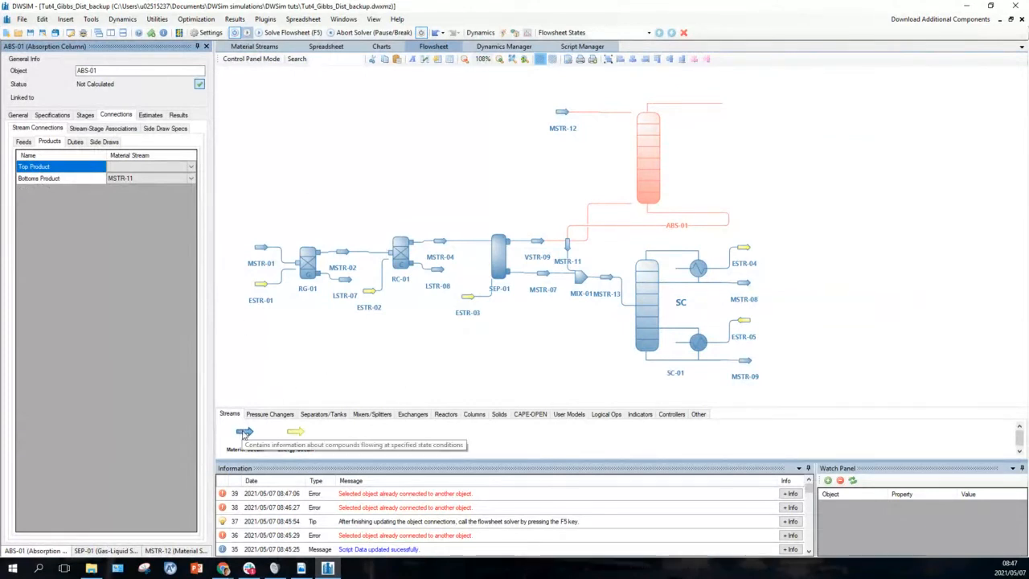
drag(245, 432, 761, 105)
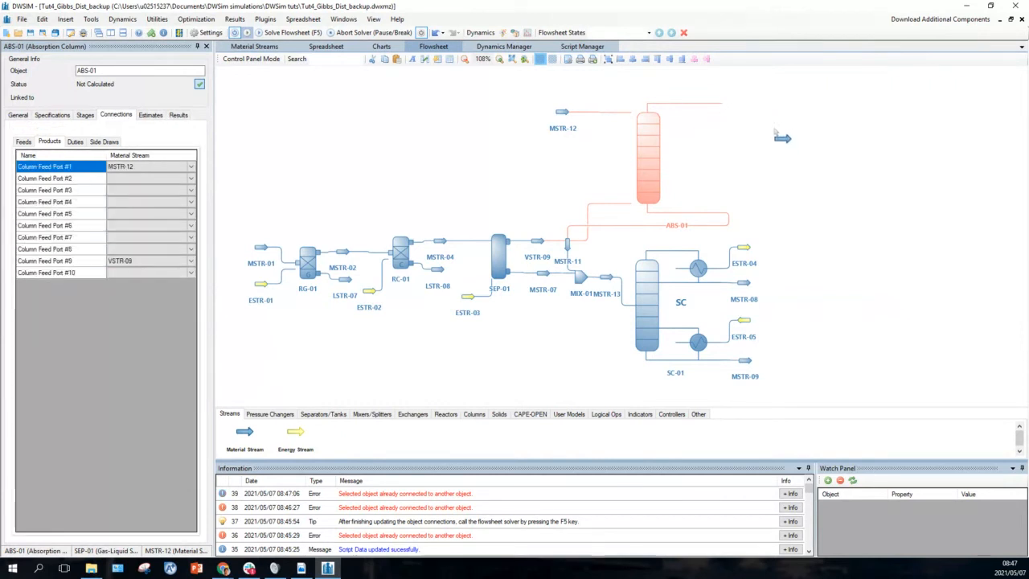
click(761, 105)
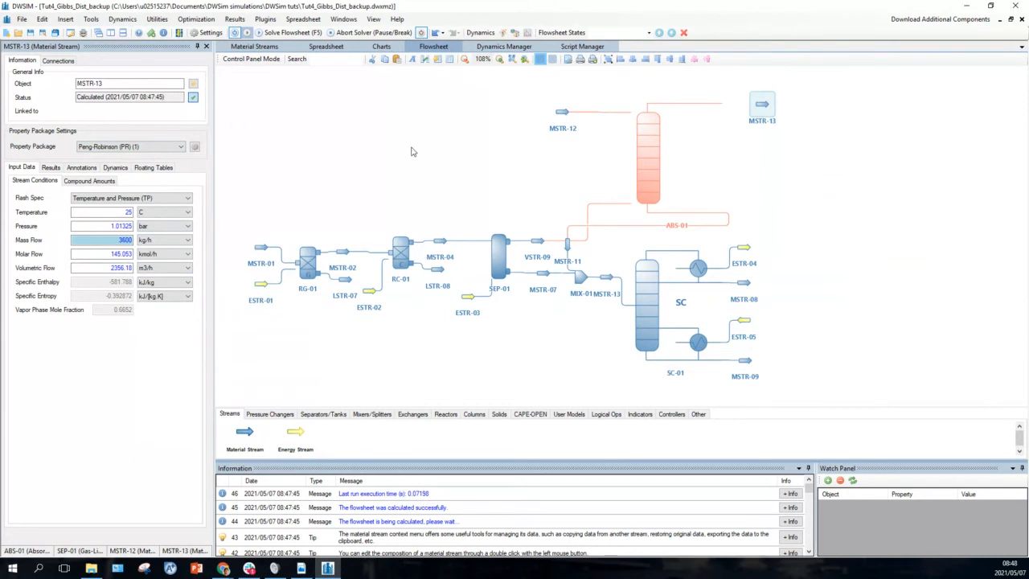
Try to assign the newly placed stream MSTR-13 as the top product of absorption column ABS-01
click(651, 155)
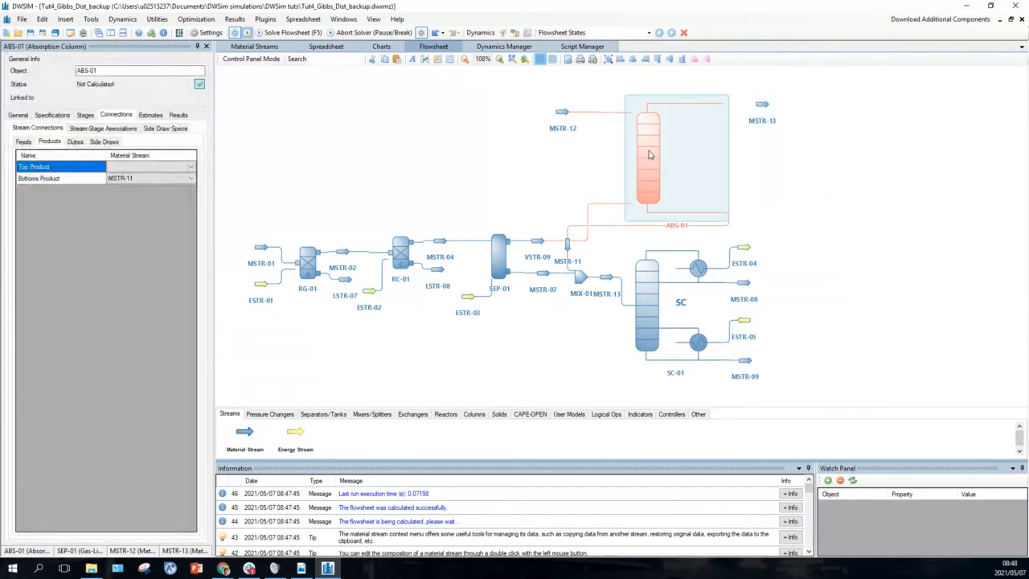
click(193, 168)
click(192, 168)
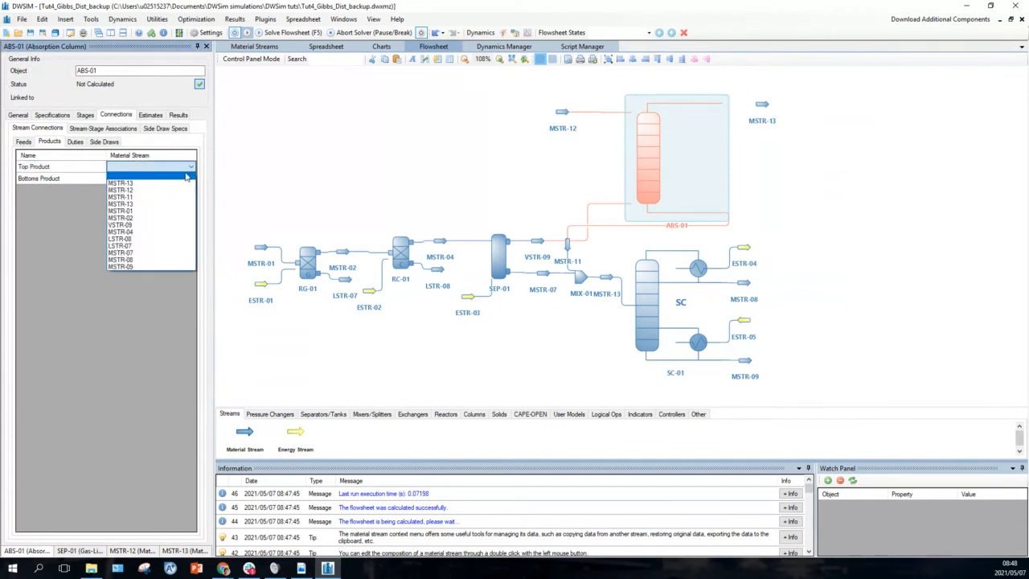
click(171, 183)
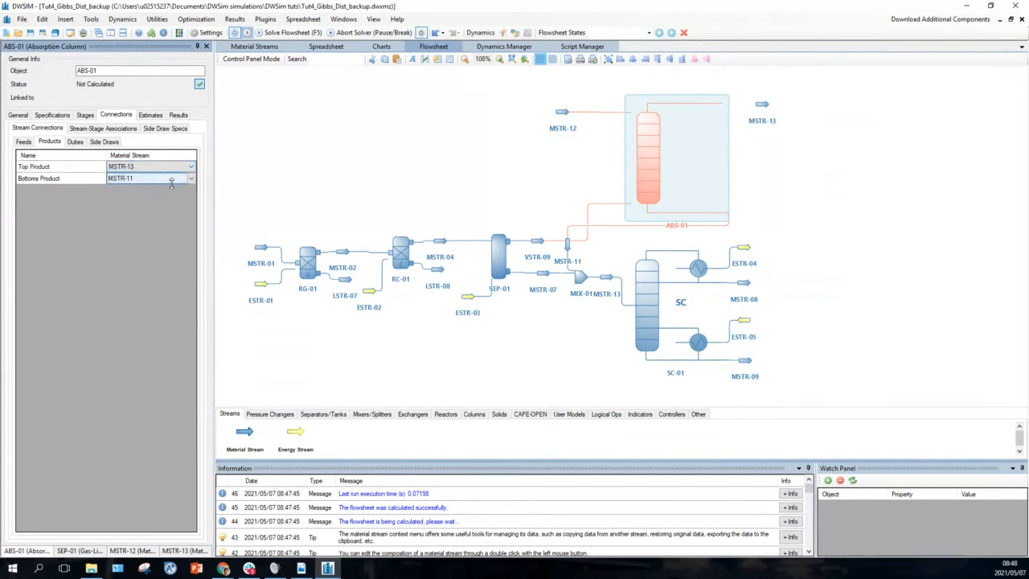
click(358, 191)
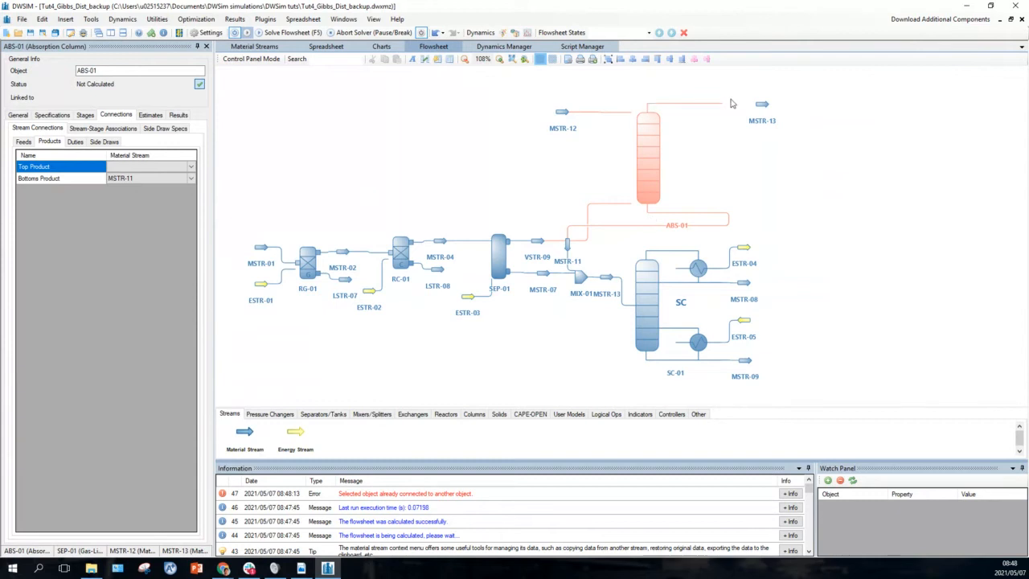
mouse_move(765, 111)
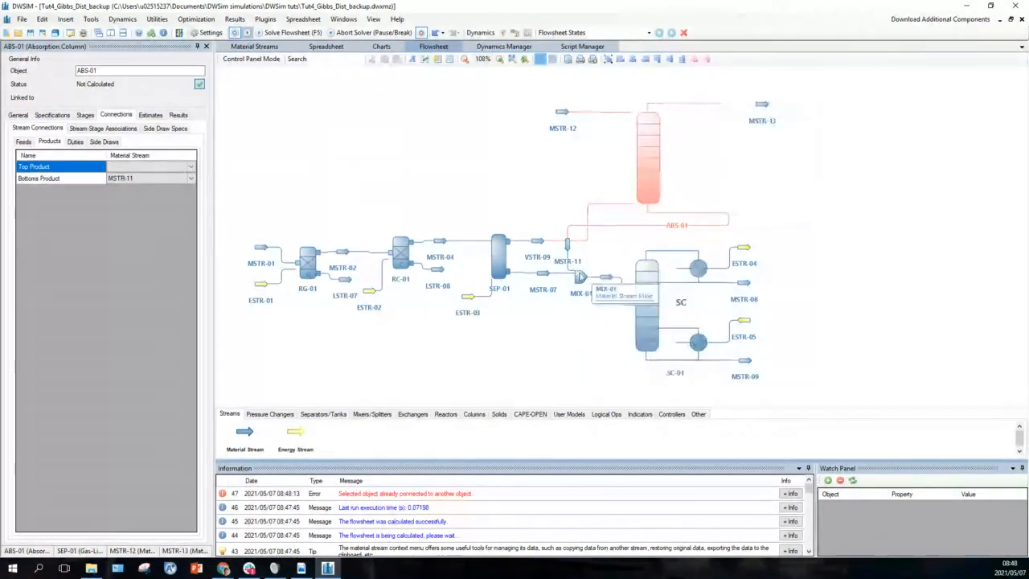
mouse_move(650, 307)
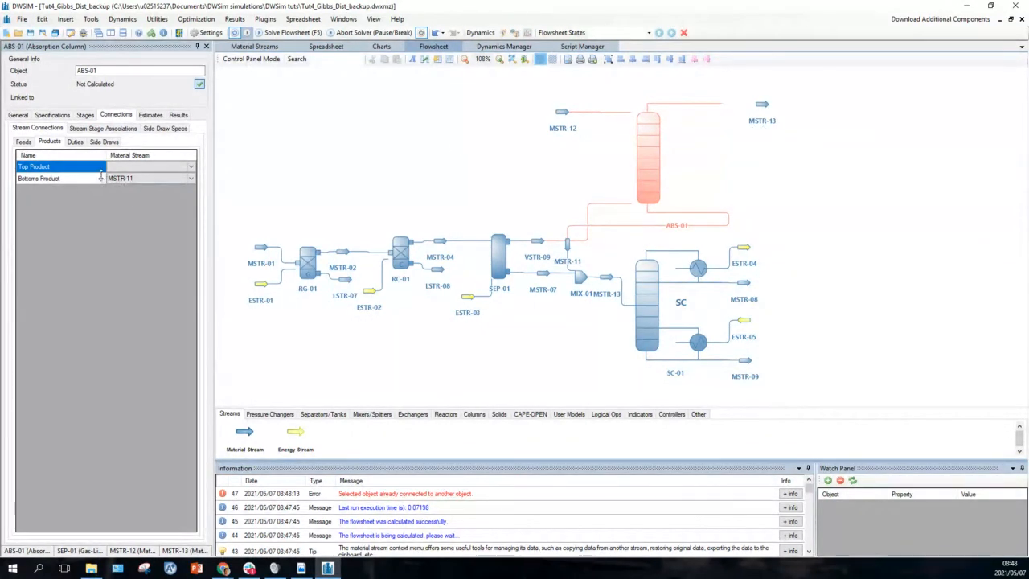
click(130, 167)
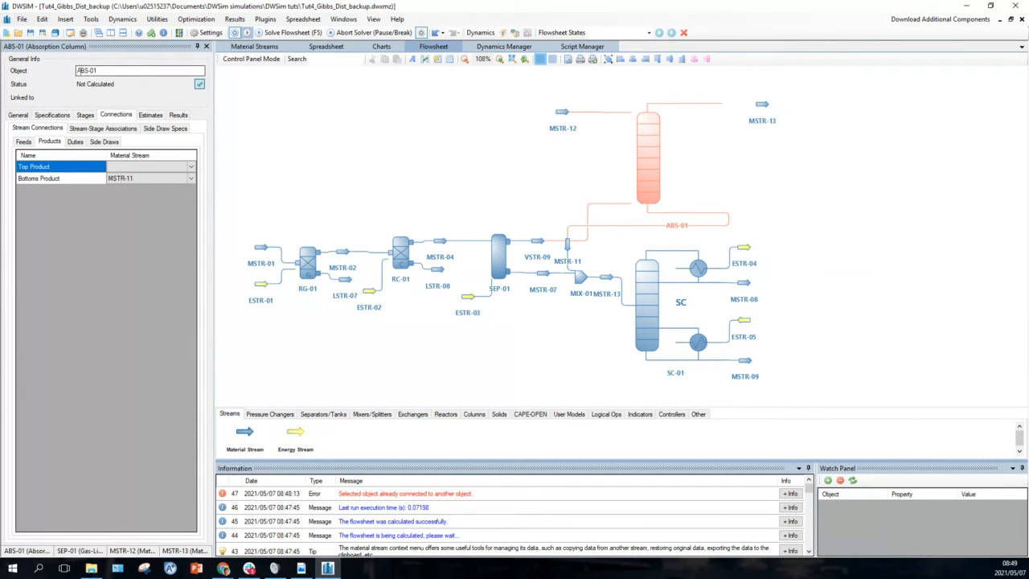
Save the simulation under the new file name Tut5_lecture in the DWSim tuts folder
click(22, 19)
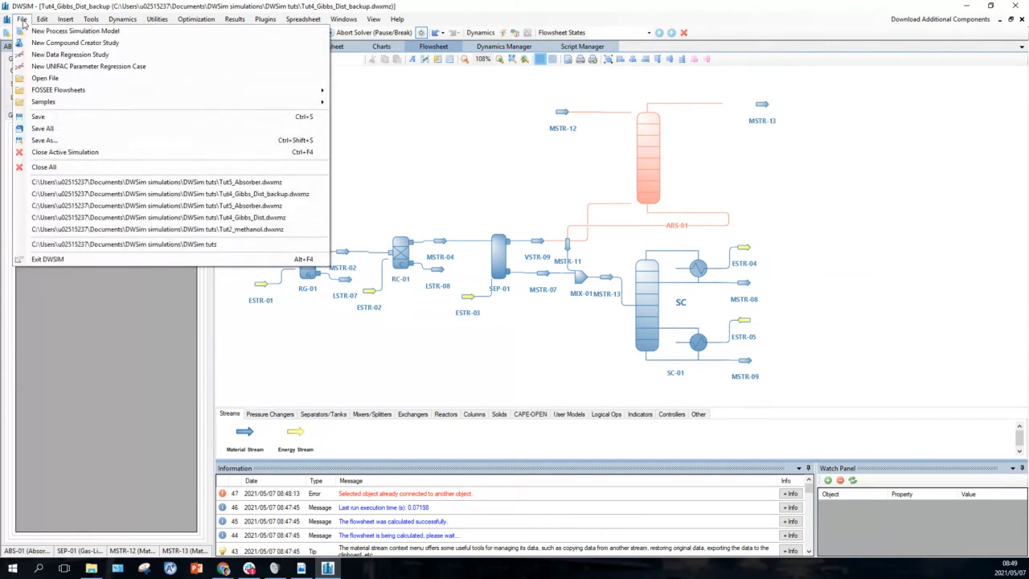
click(44, 141)
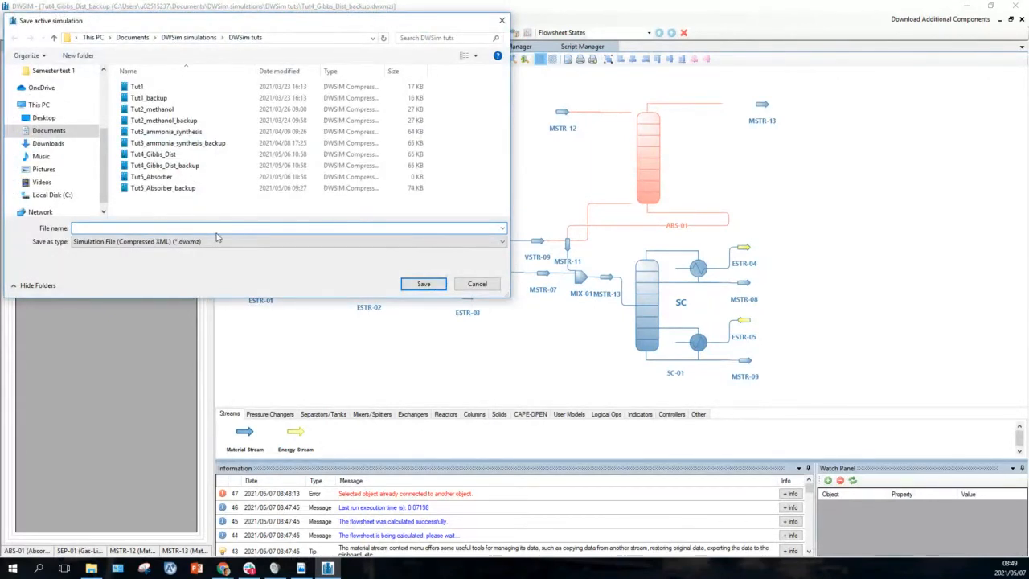
text(Tu)
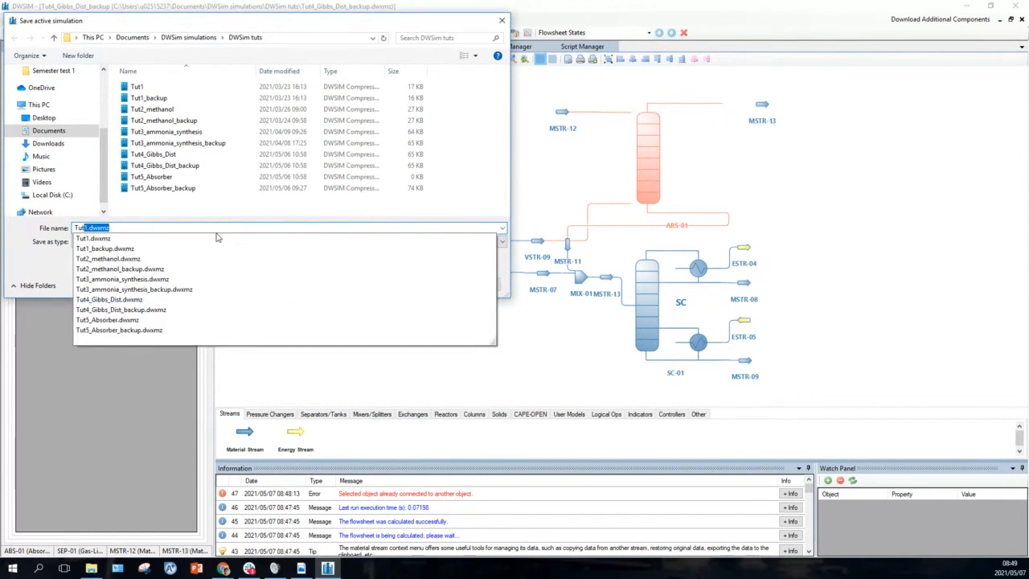
text(t5)
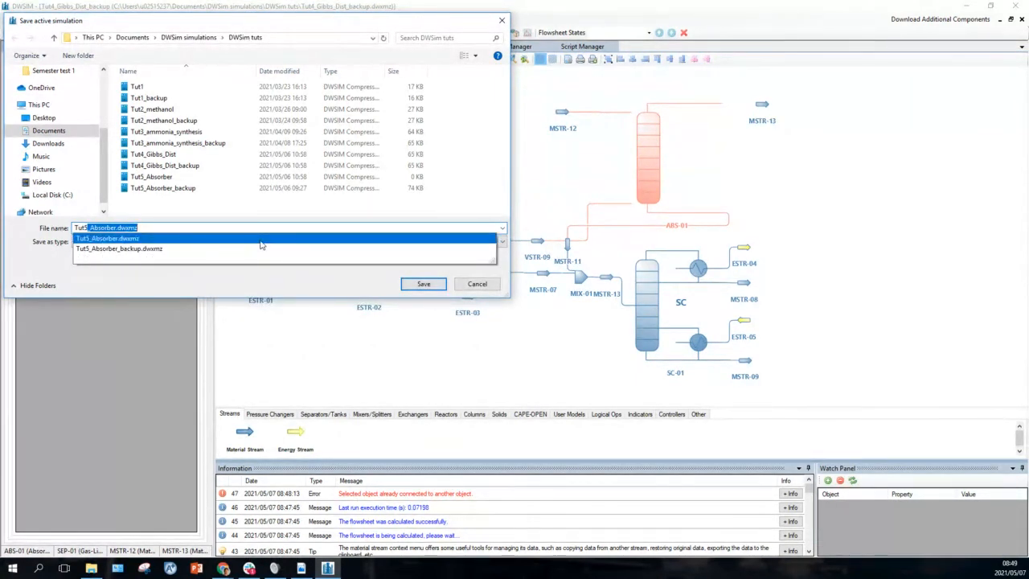
text(_le)
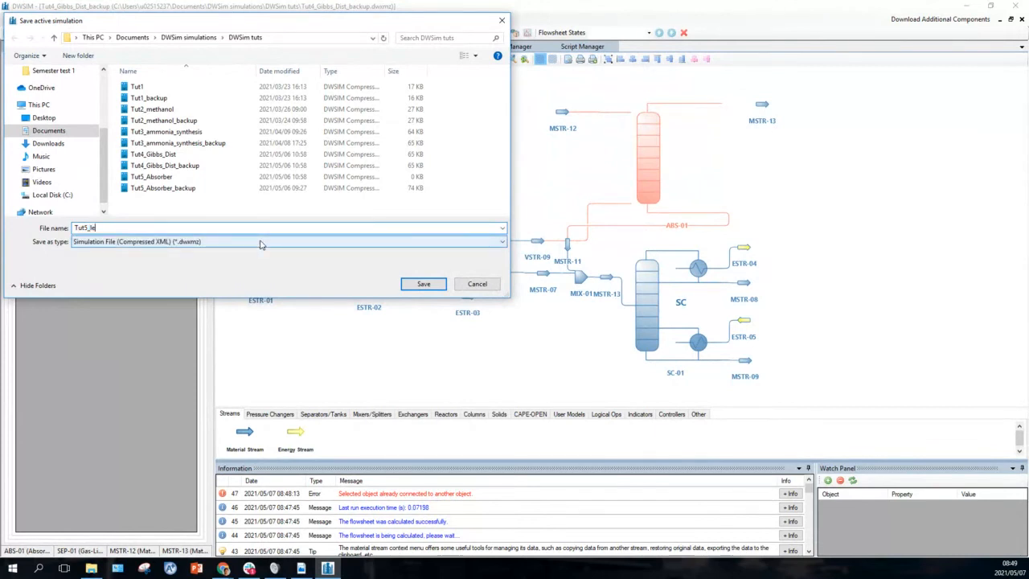
text(cture)
click(426, 284)
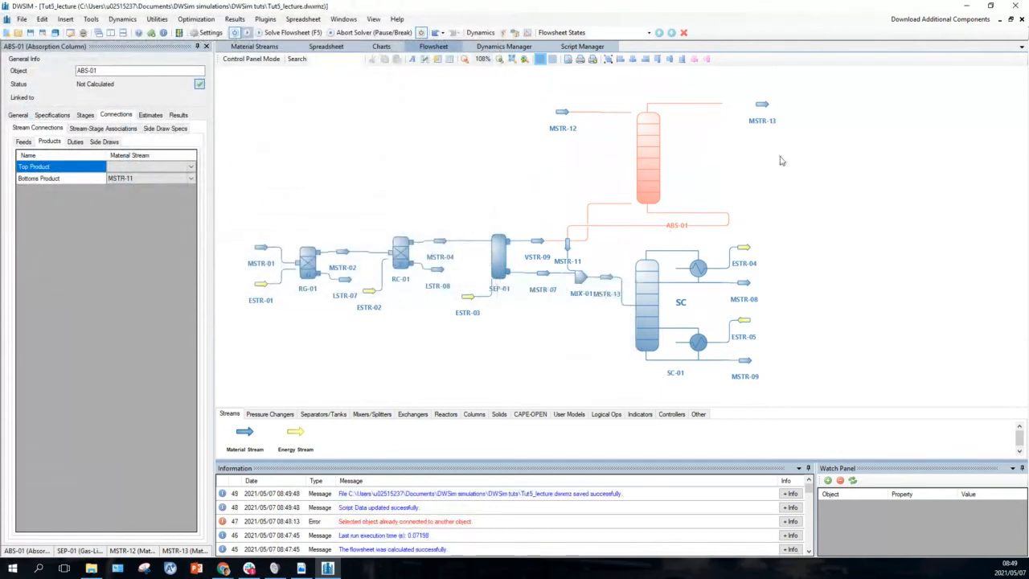
Close DWSIM without saving any further changes to the simulation
click(1017, 8)
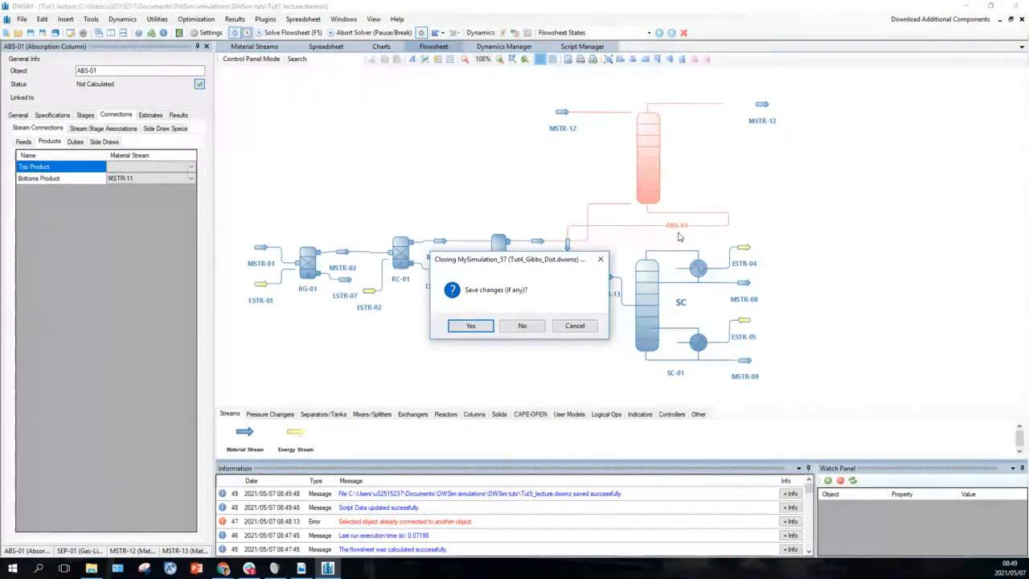
click(514, 330)
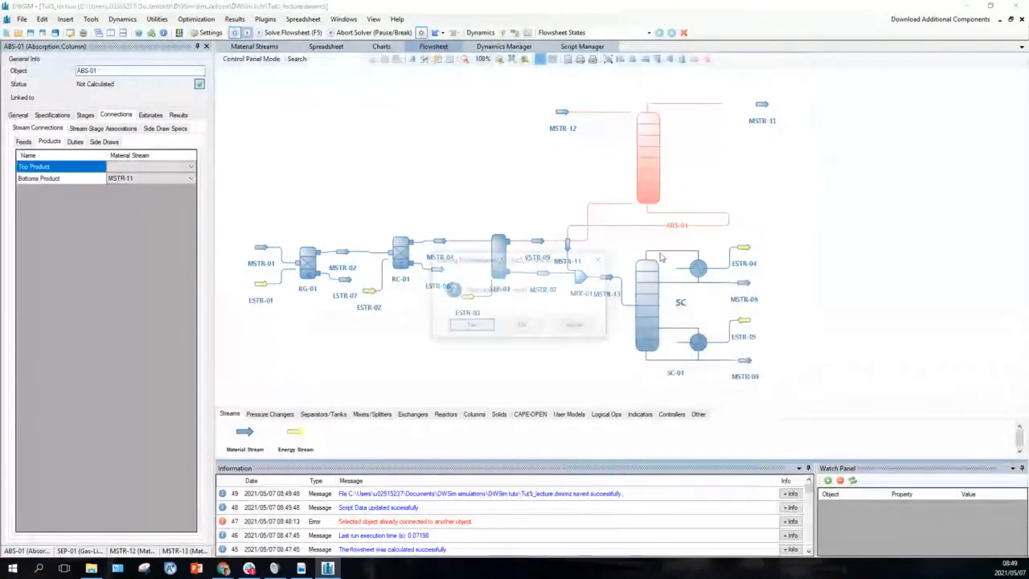
click(1017, 8)
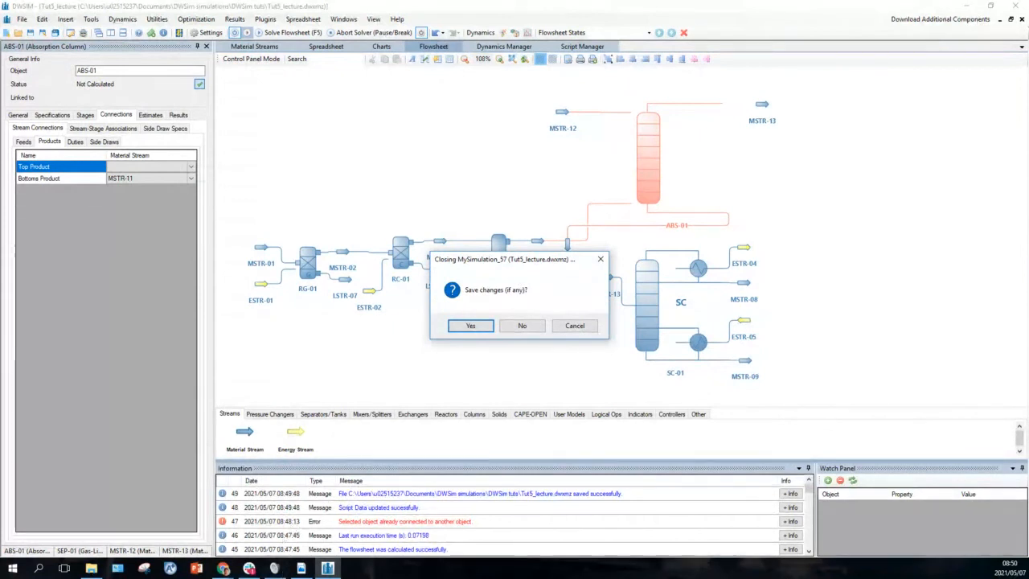
click(520, 328)
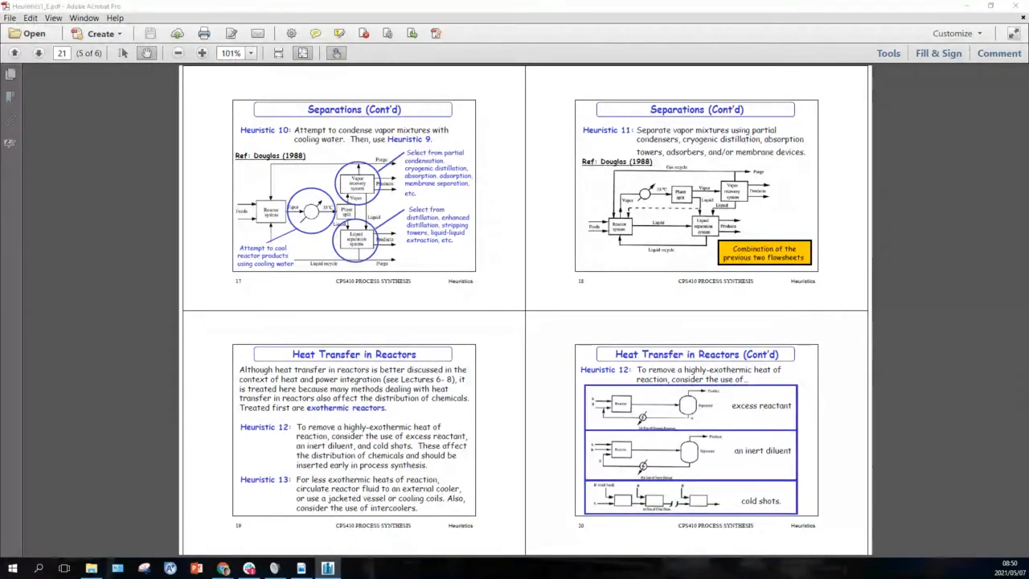
Switch to the restarted DWSIM and open the Tut5_lecture simulation from the DWSim tuts folder
drag(573, 282, 596, 4)
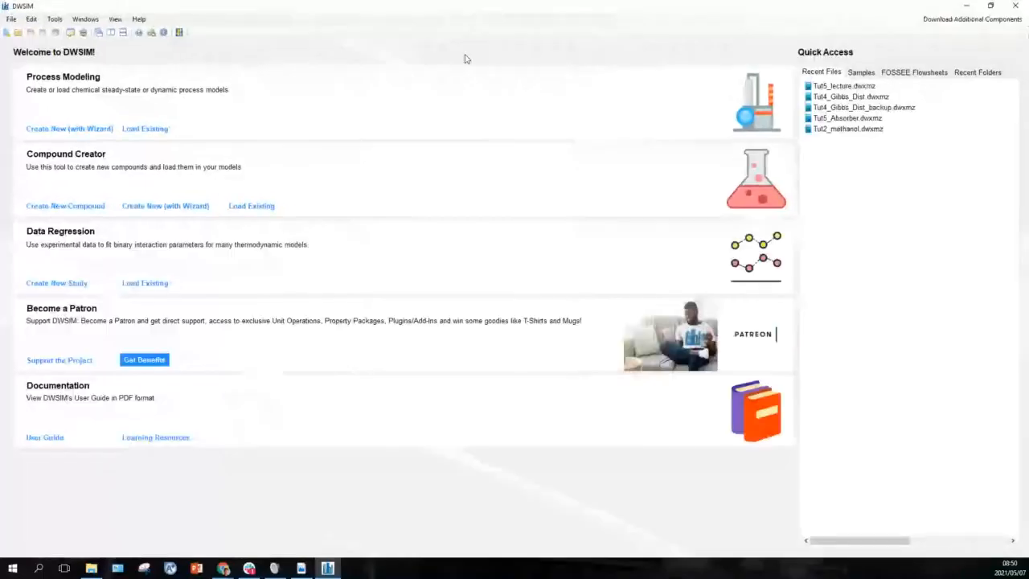
click(17, 34)
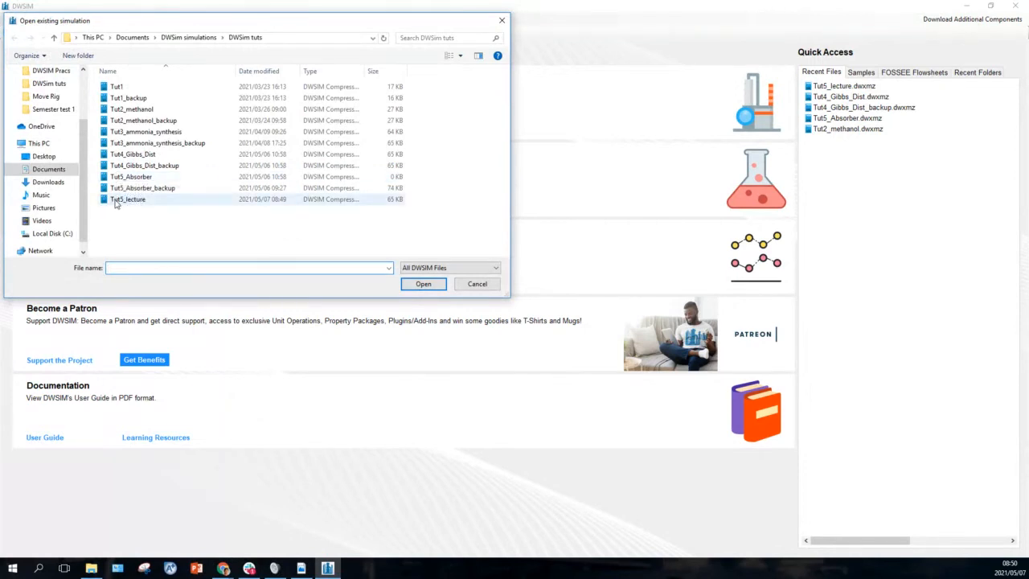
double_click(127, 200)
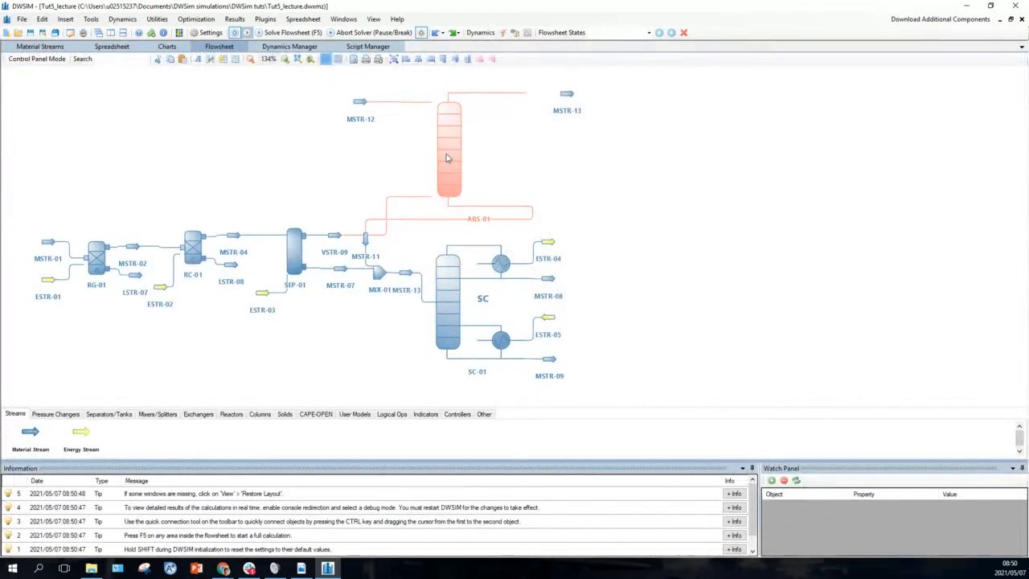
Assign the unconnected stream MSTR-13 as the top product of absorption column ABS-01 and move the stream slightly lower beside the column
click(447, 158)
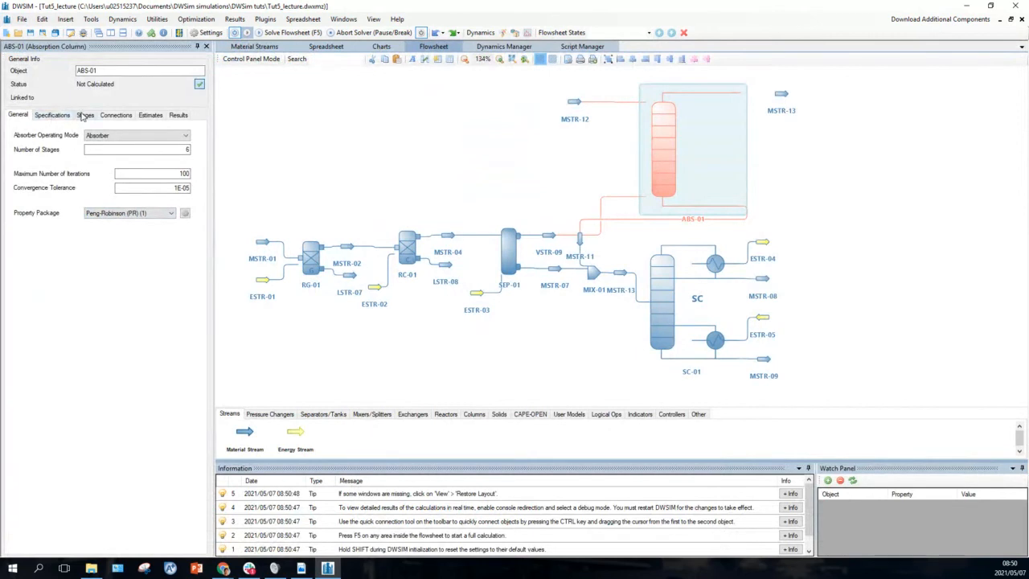
click(116, 116)
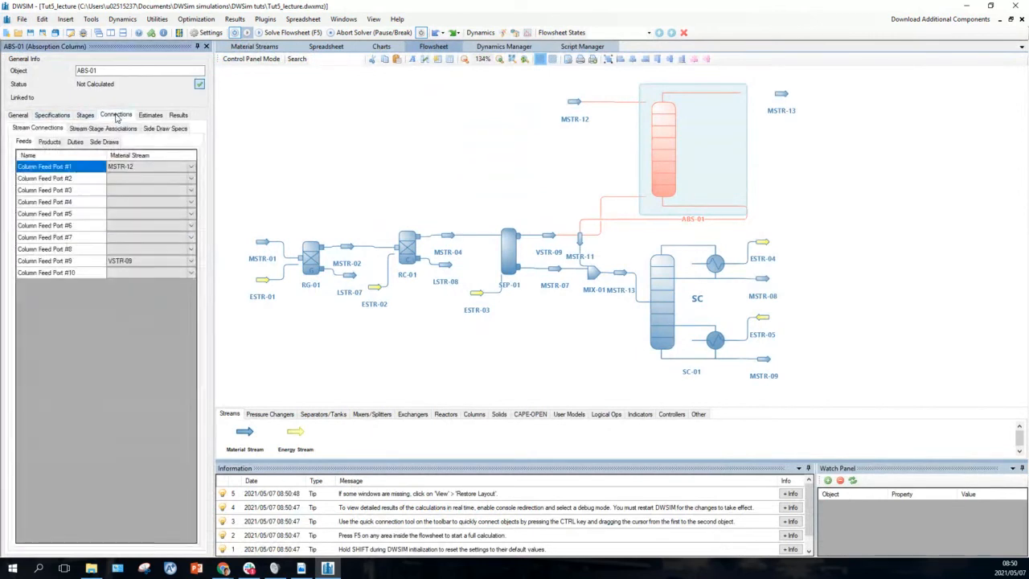
click(52, 141)
click(185, 166)
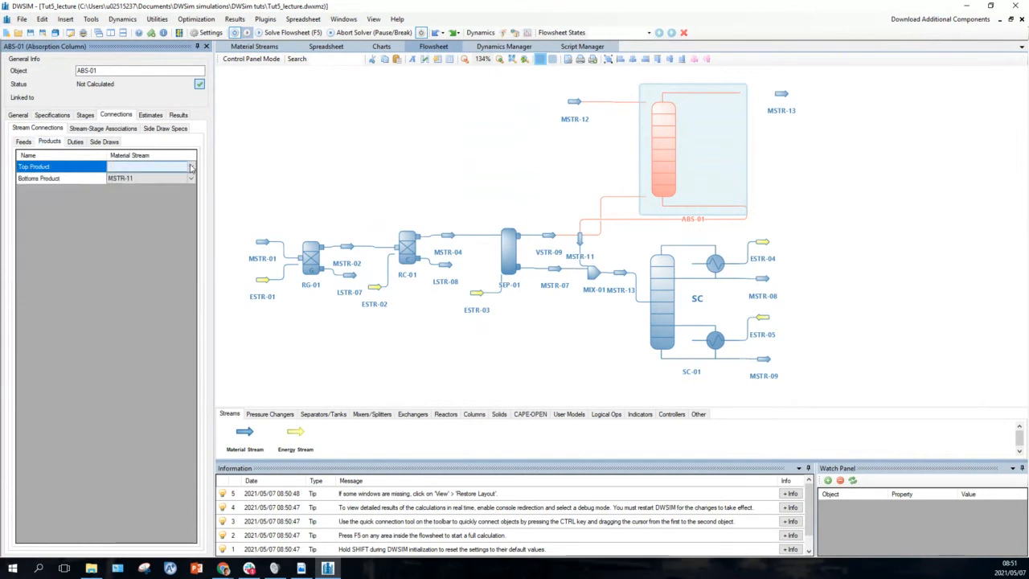
click(191, 168)
click(192, 168)
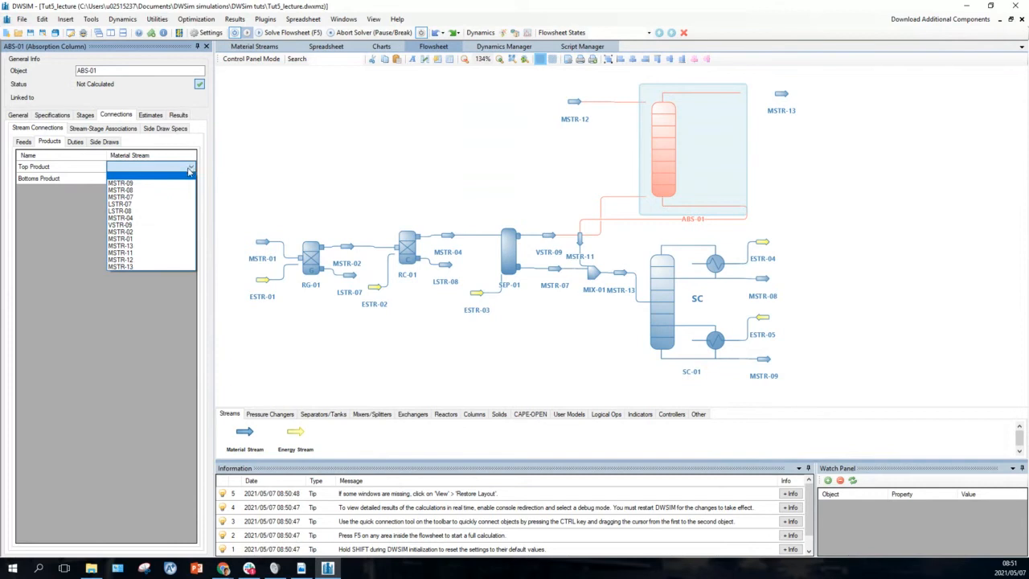
click(120, 266)
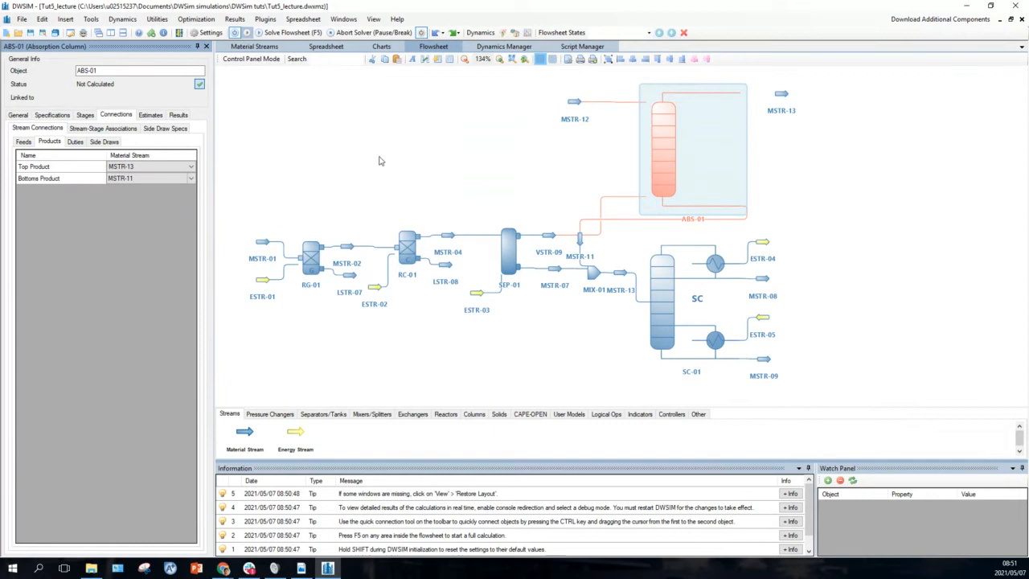
click(410, 153)
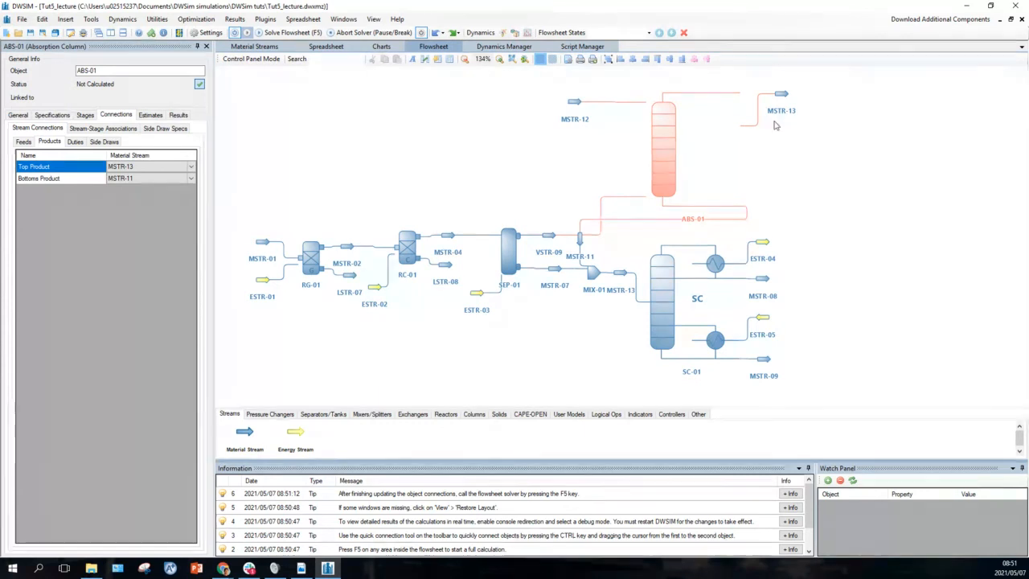
drag(781, 94, 787, 126)
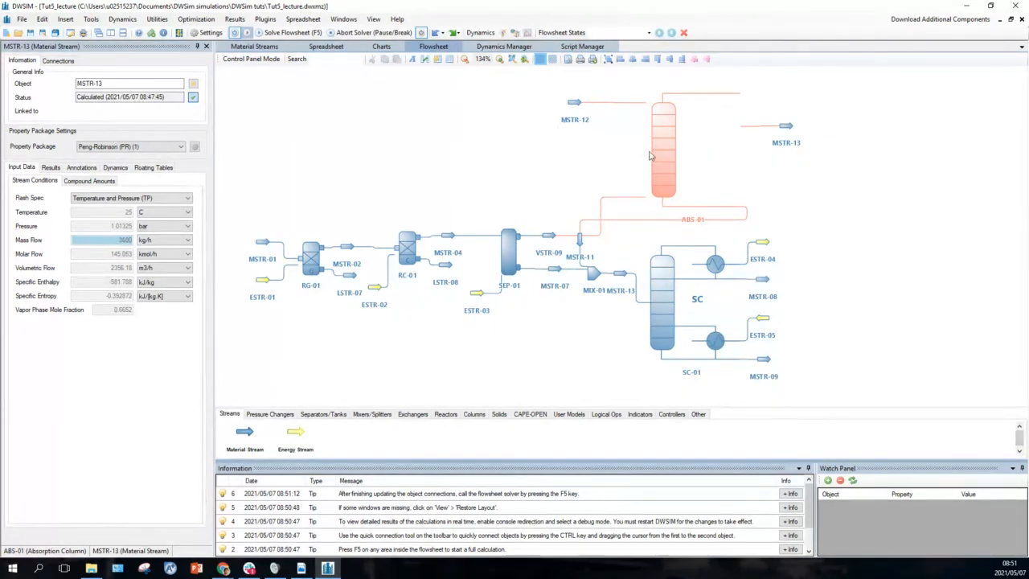
Associate the ABS-01 feed MSTR-12 with Stage0 and the feed VSTR-09 with Stage11
click(664, 148)
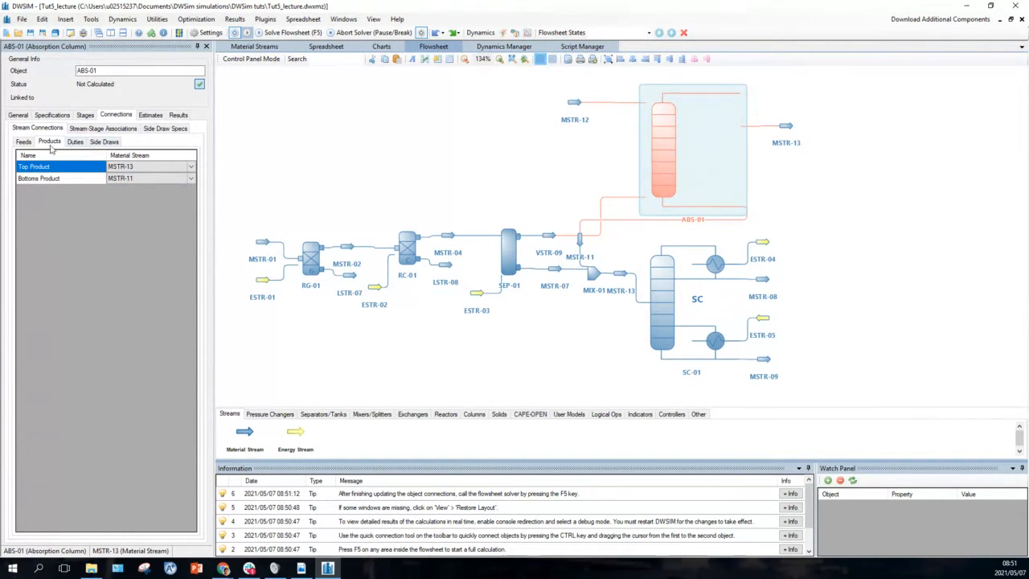
click(91, 131)
click(173, 154)
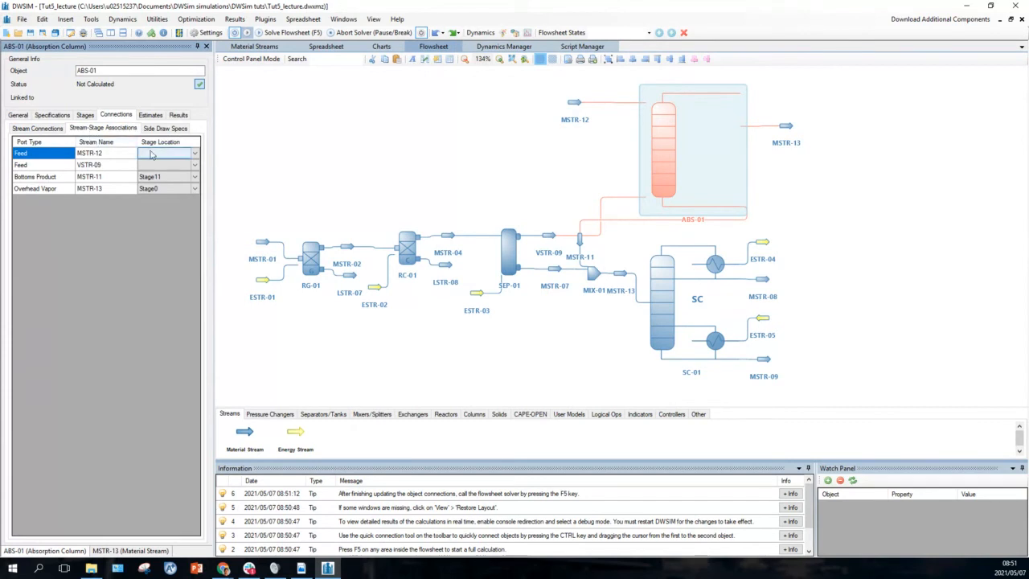
click(196, 154)
click(195, 154)
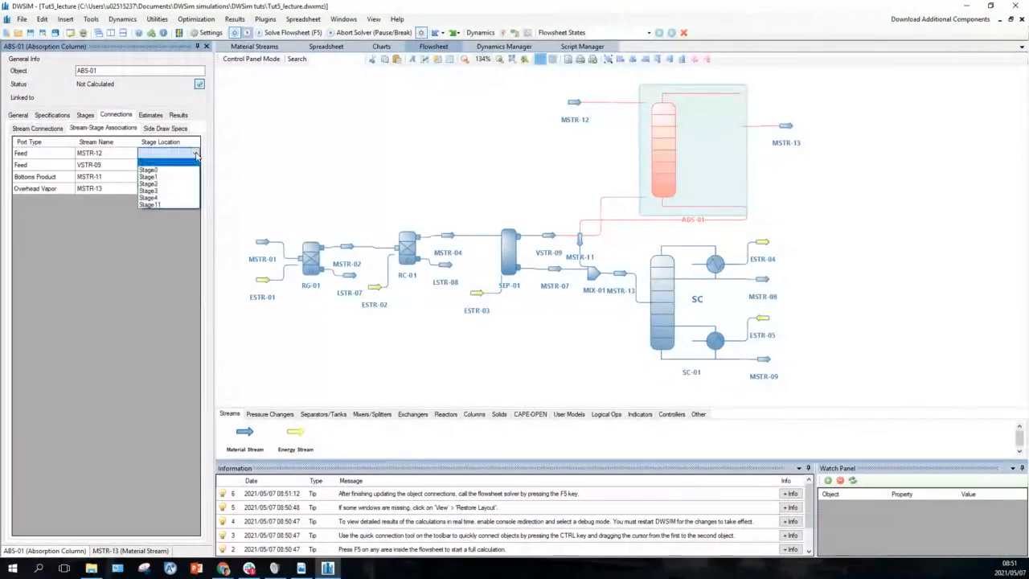
click(161, 169)
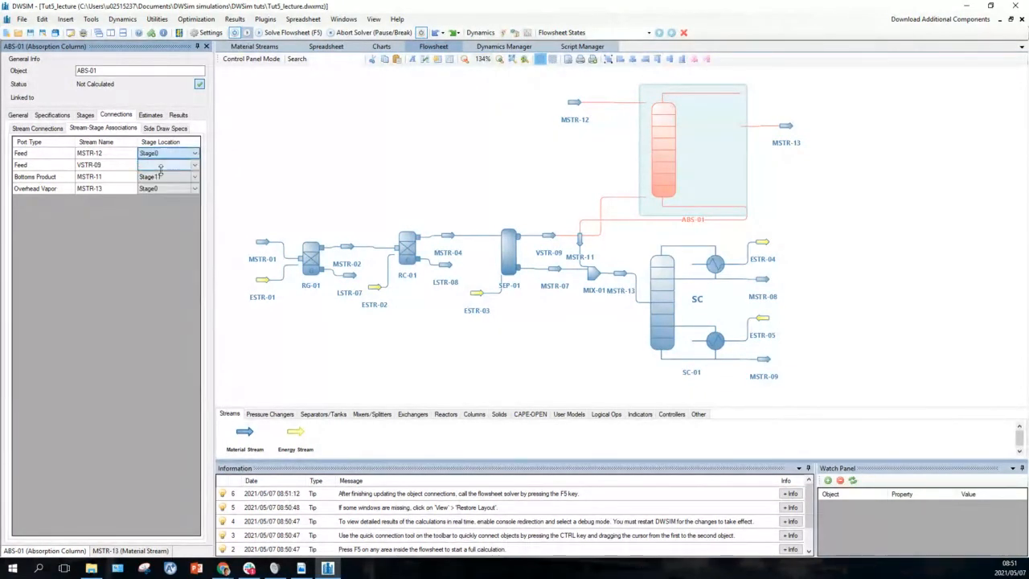
click(198, 166)
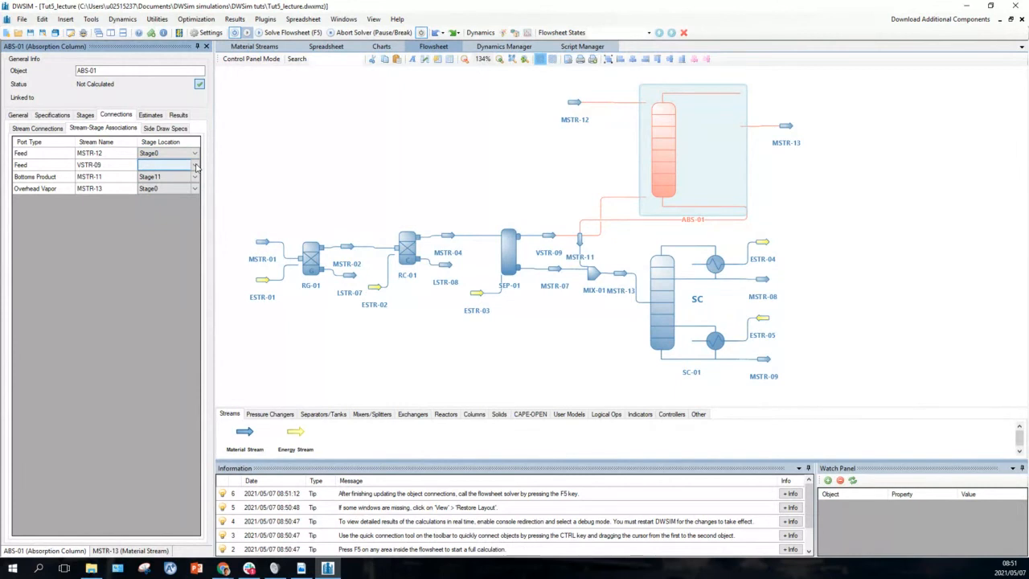
click(195, 164)
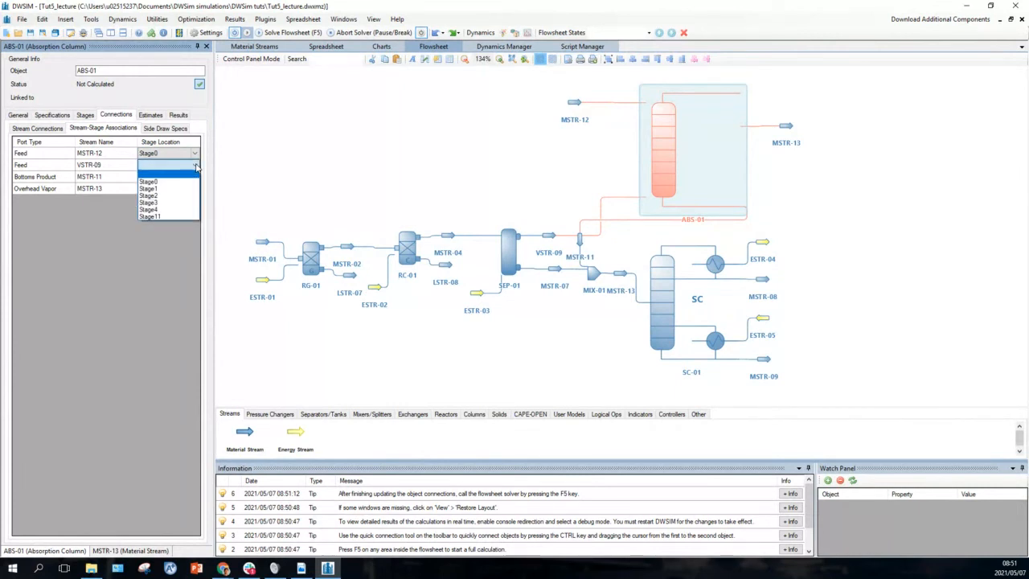
click(153, 217)
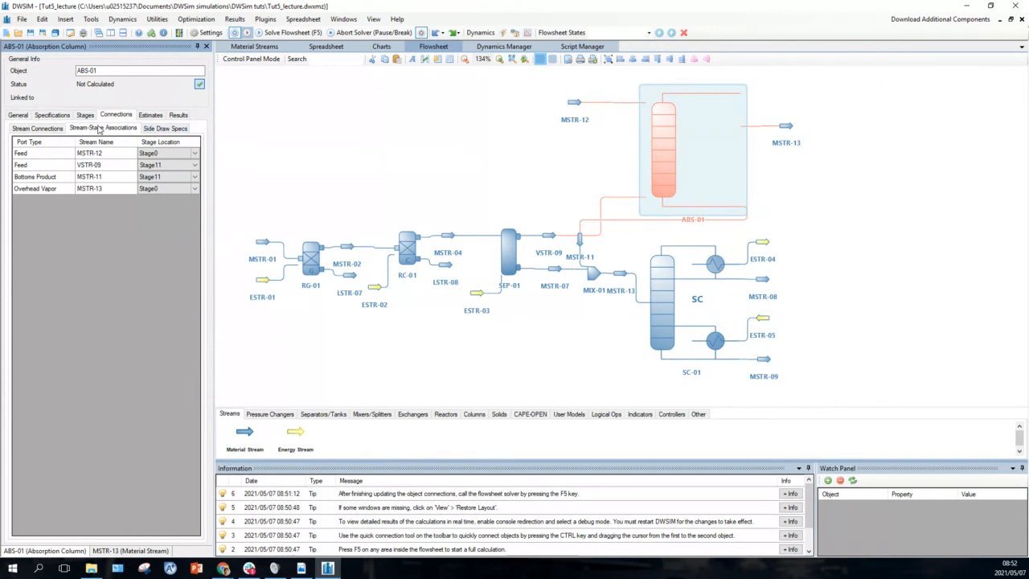
Enter an initial temperature estimate of 25 °C for all six stages of ABS-01, from Stage0 to Stage11
click(151, 115)
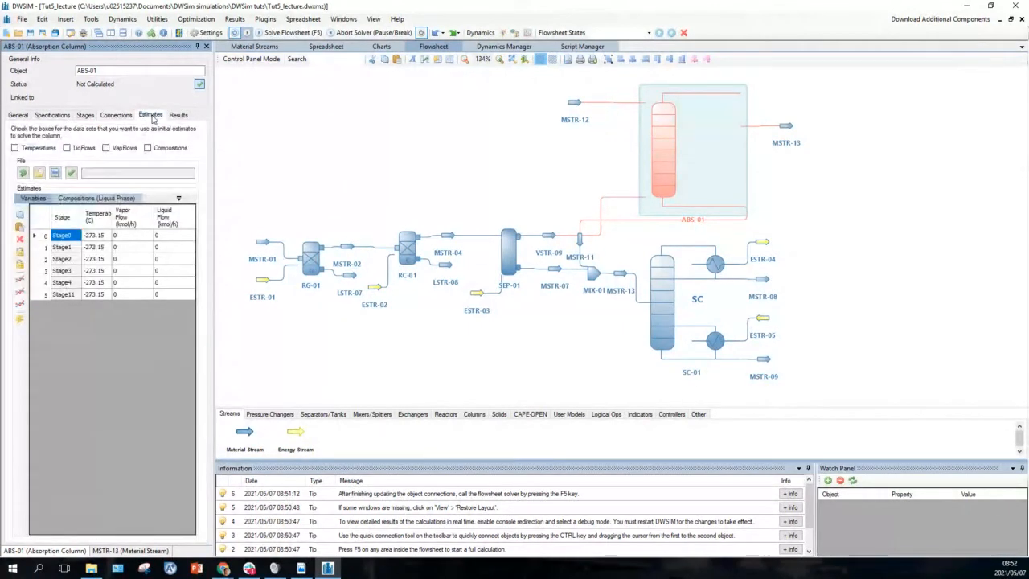
click(103, 237)
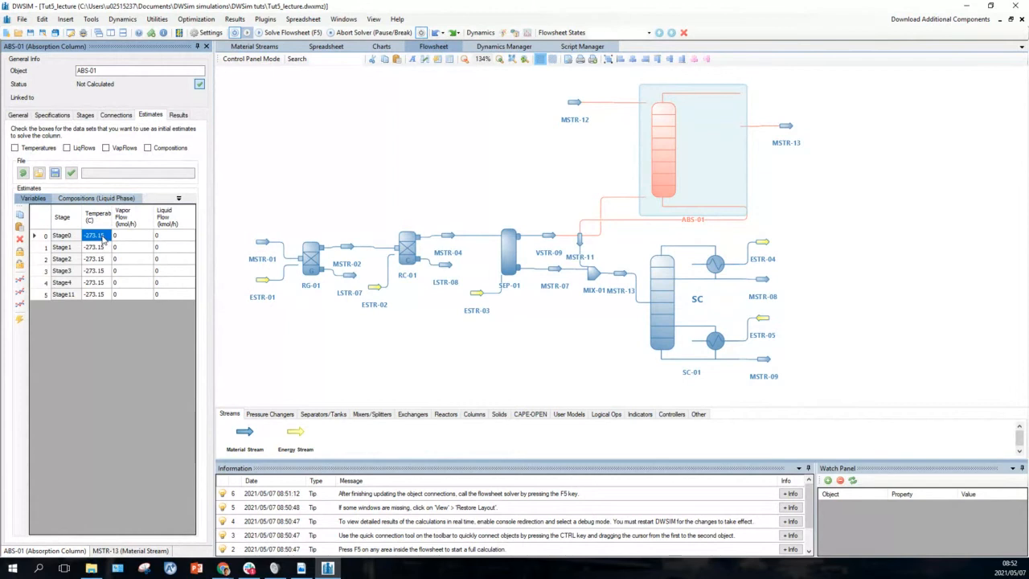
text(25)
key(Tab)
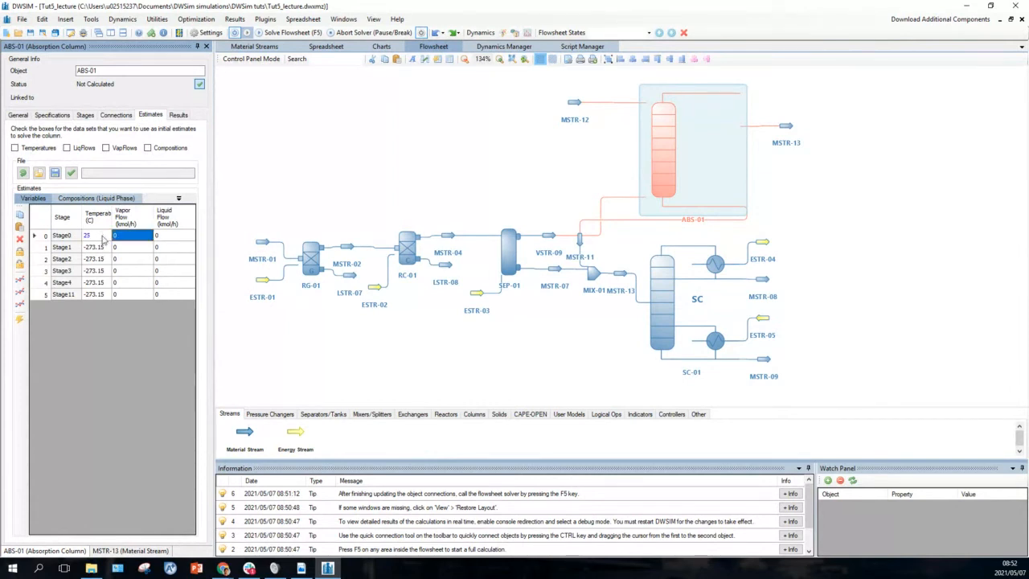
key(Tab)
key(Tab)
key(Tab)
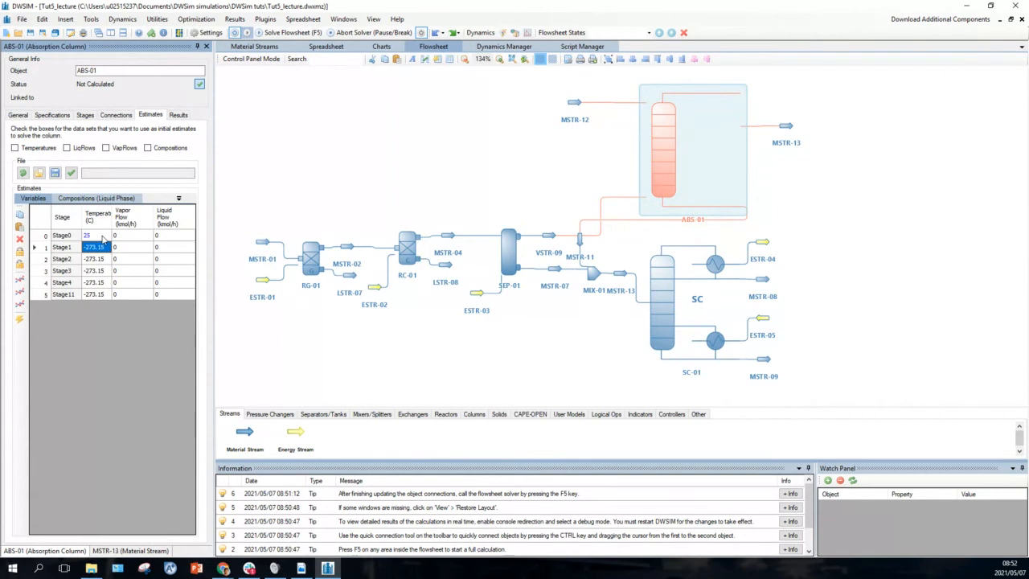
text(25)
key(Tab)
key(Tab)
key(Tab)
key(Tab)
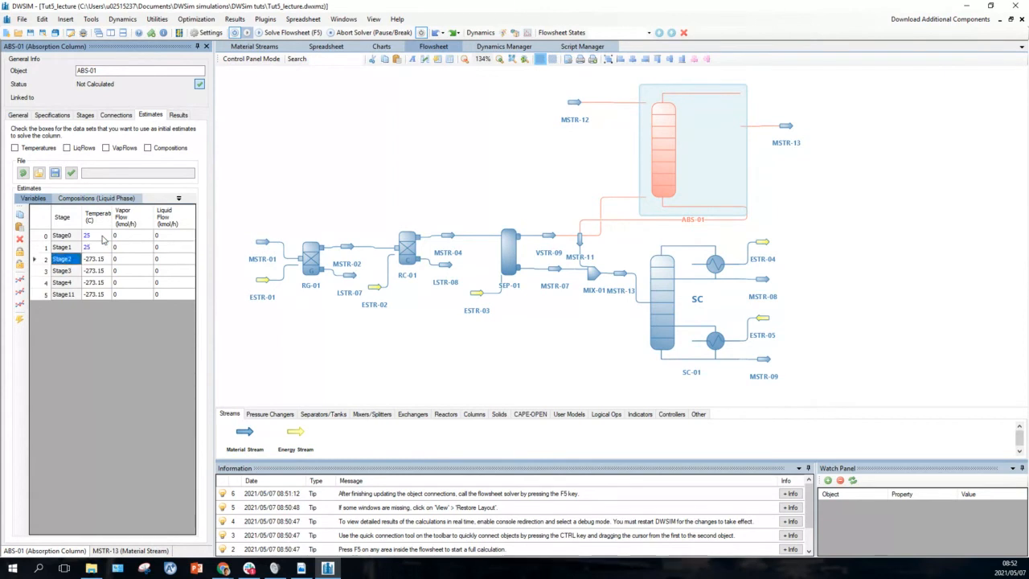
text(25)
key(Tab)
key(Tab)
key(Tab)
key(Tab)
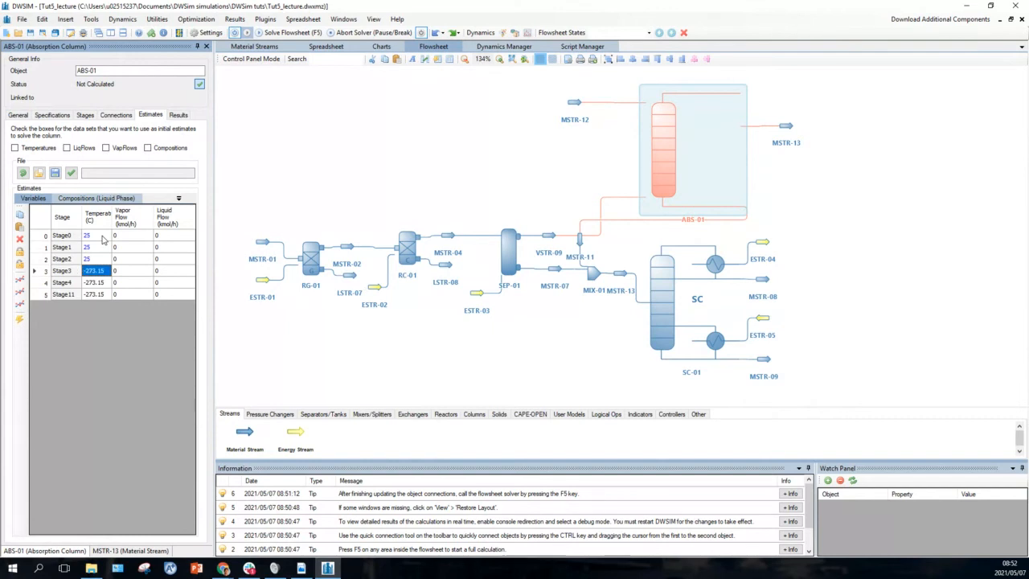
text(25)
key(Tab)
key(Tab)
key(Tab)
key(Tab)
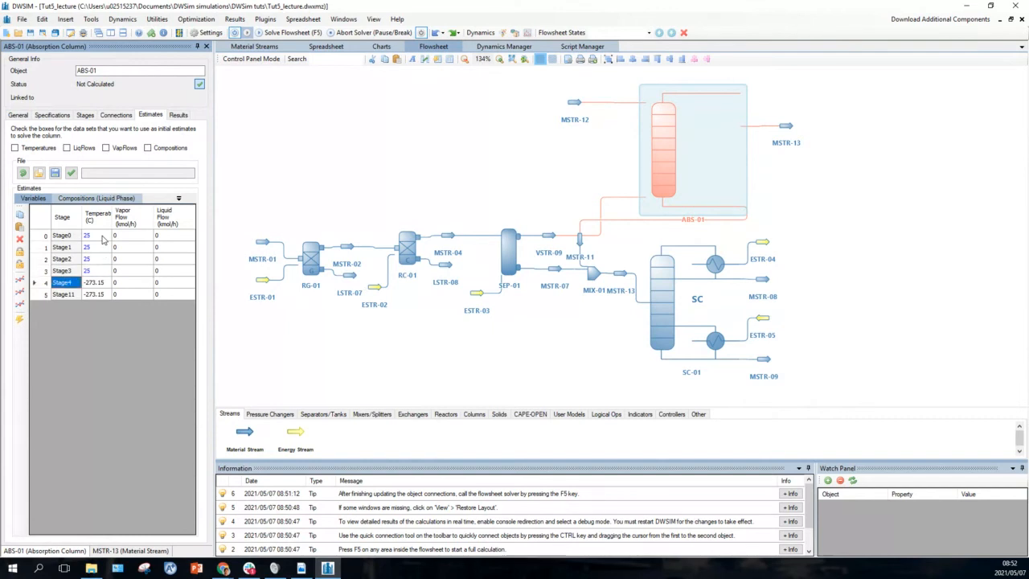
text(25)
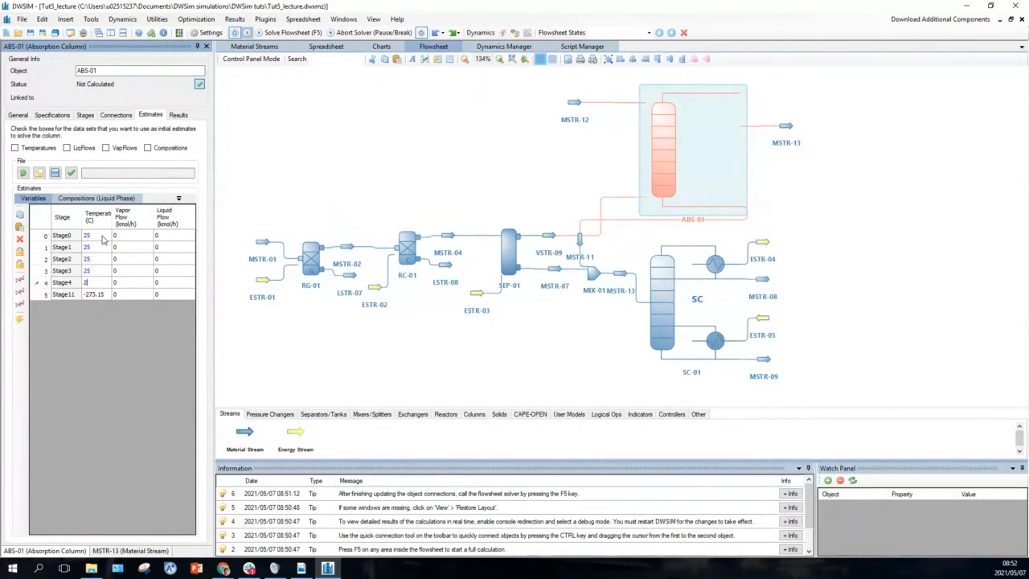
key(Tab)
key(Tab)
key(Tab)
key(Tab)
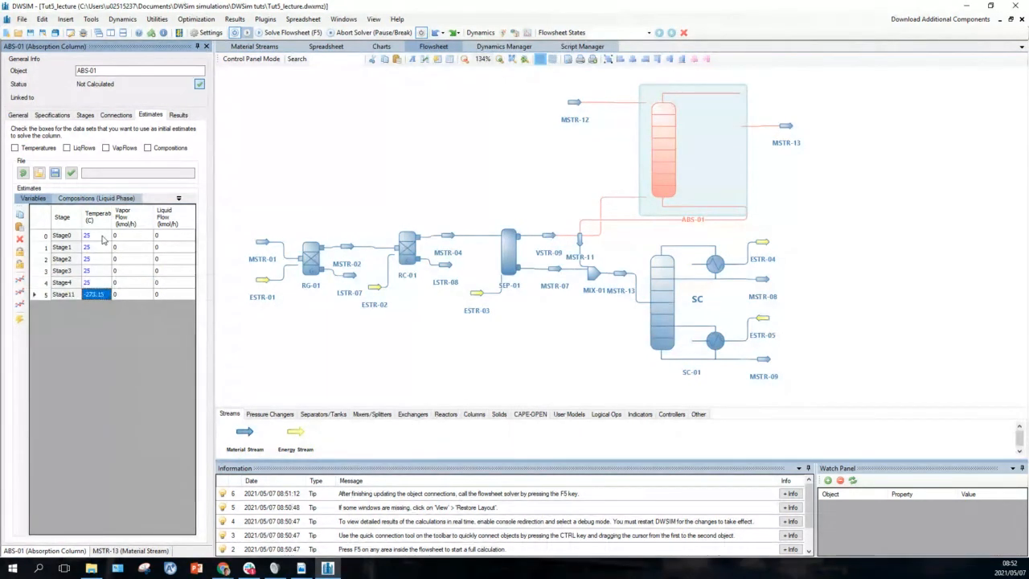
text(2)
key(Tab)
key(Tab)
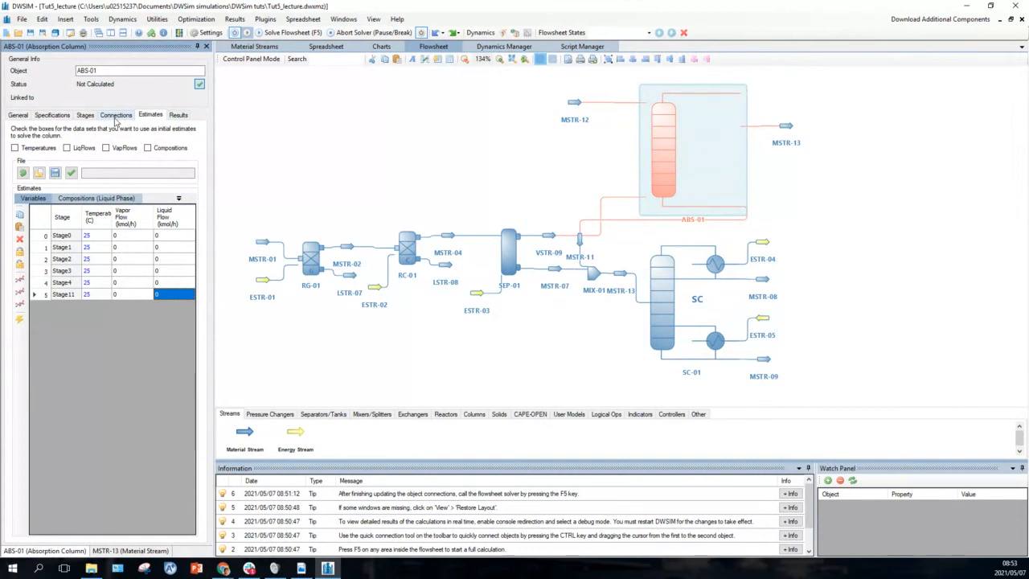
Review the stage associations, stage pressures, specifications, general settings, and feed and product connections of ABS-01
click(116, 116)
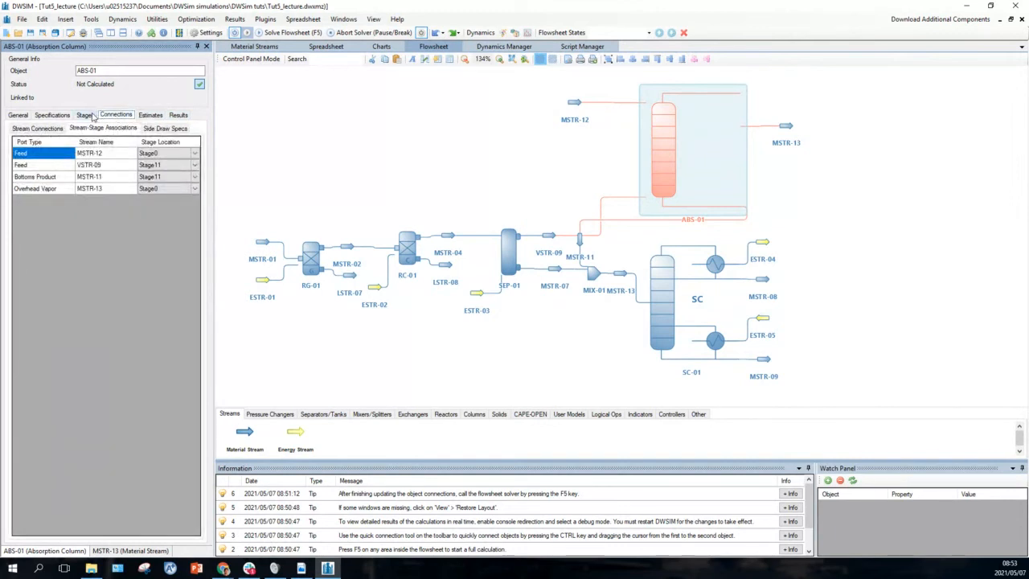
click(85, 116)
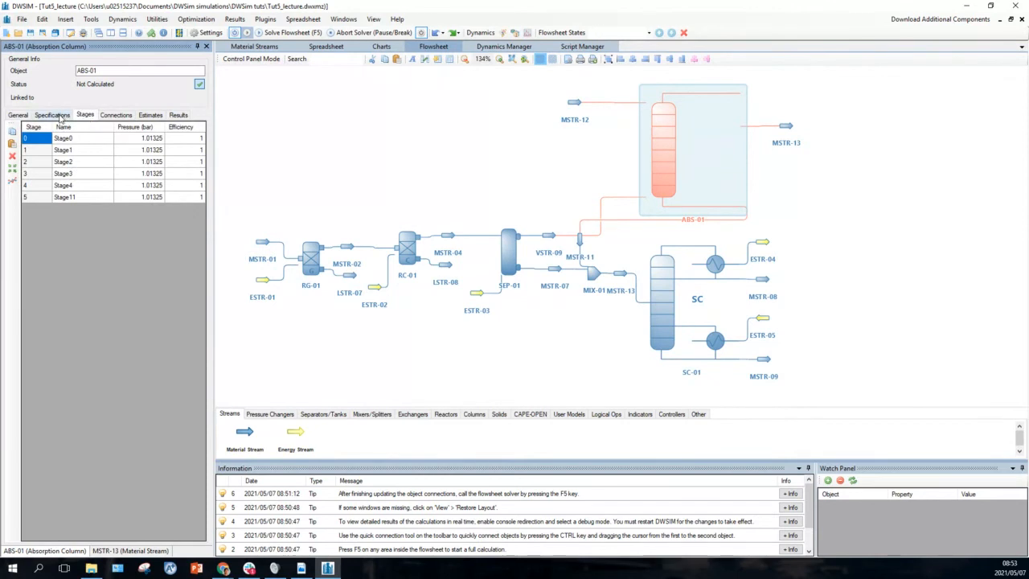
click(60, 117)
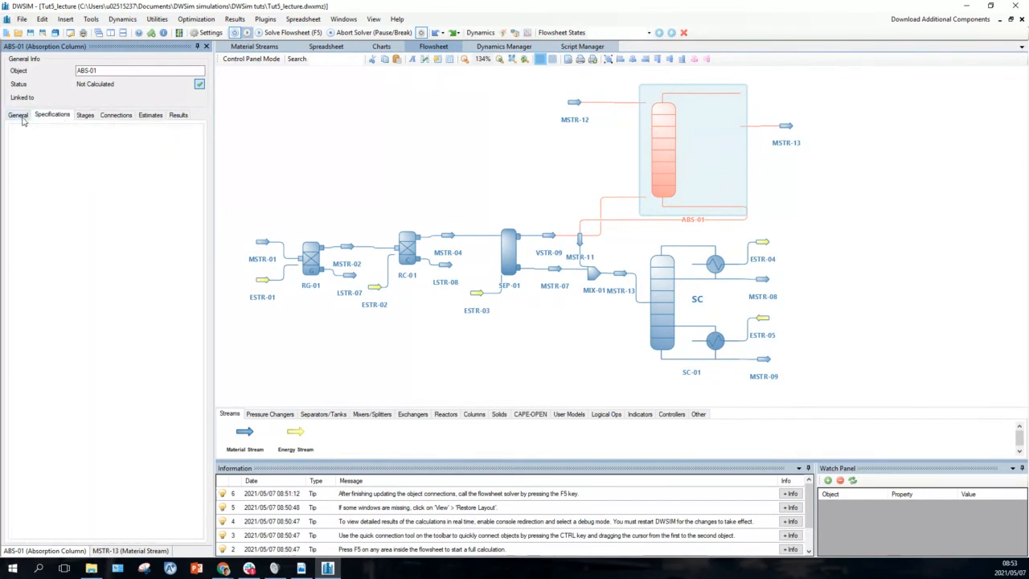
click(21, 117)
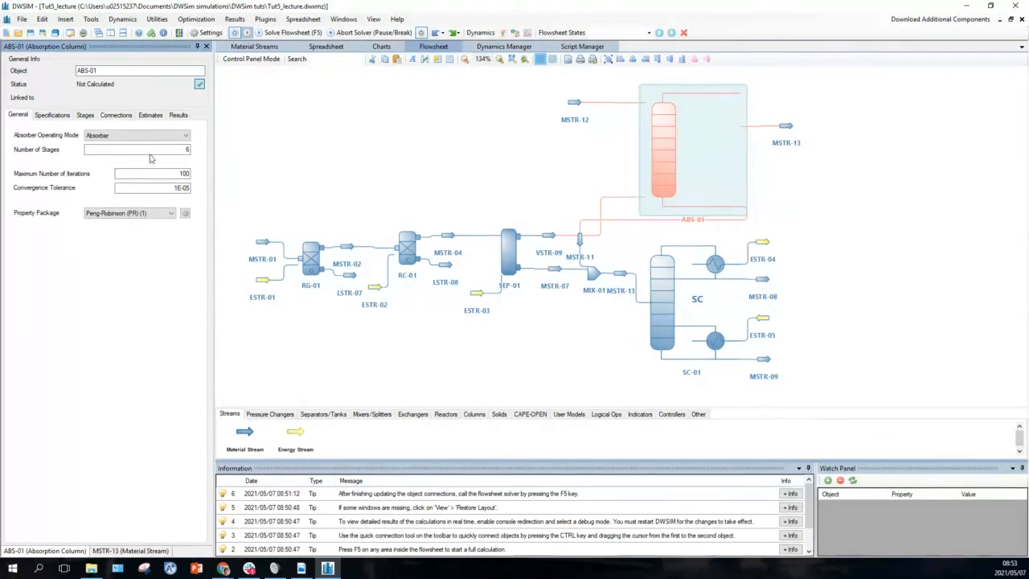
click(116, 117)
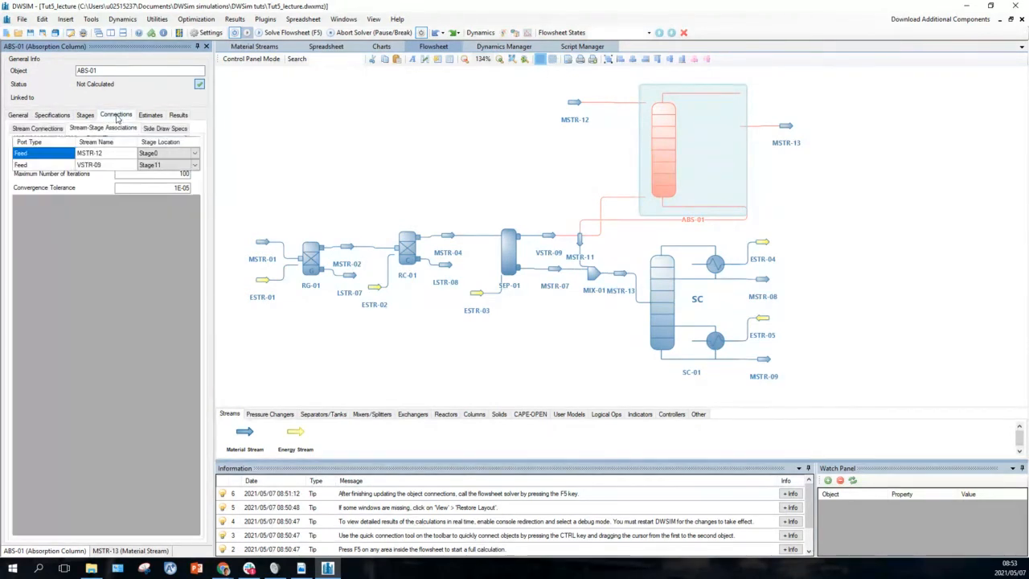
click(38, 129)
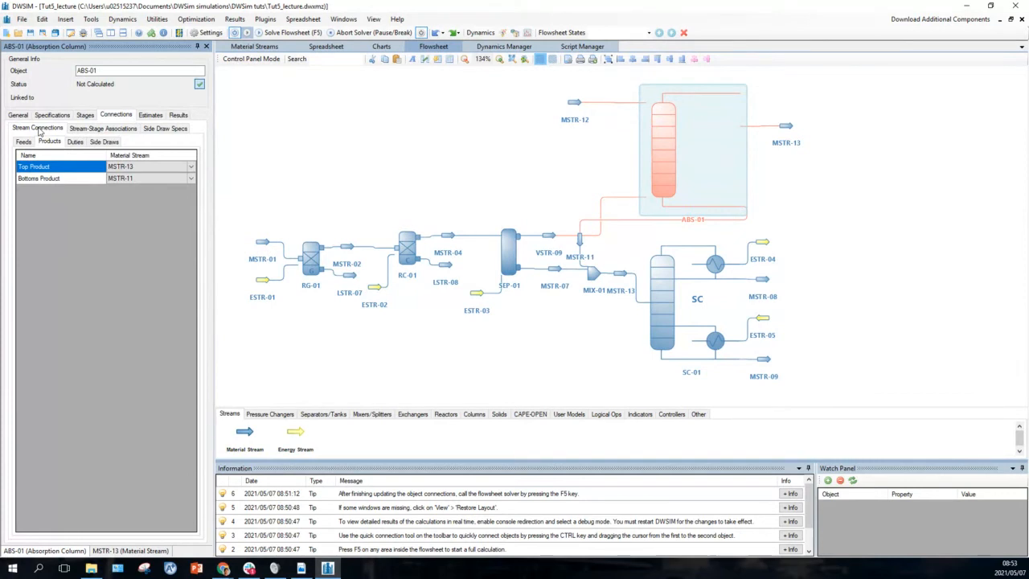
click(24, 141)
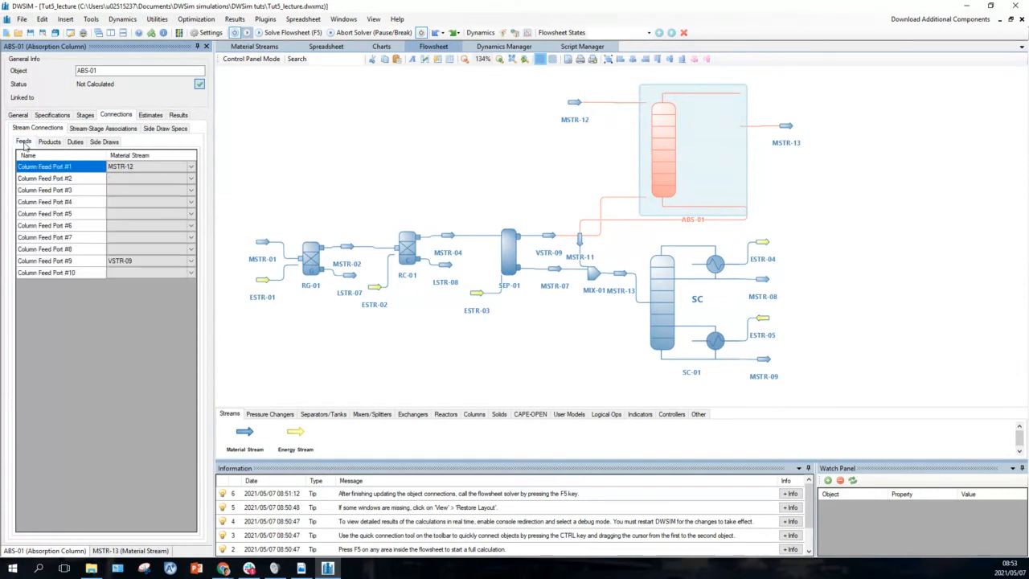
click(48, 142)
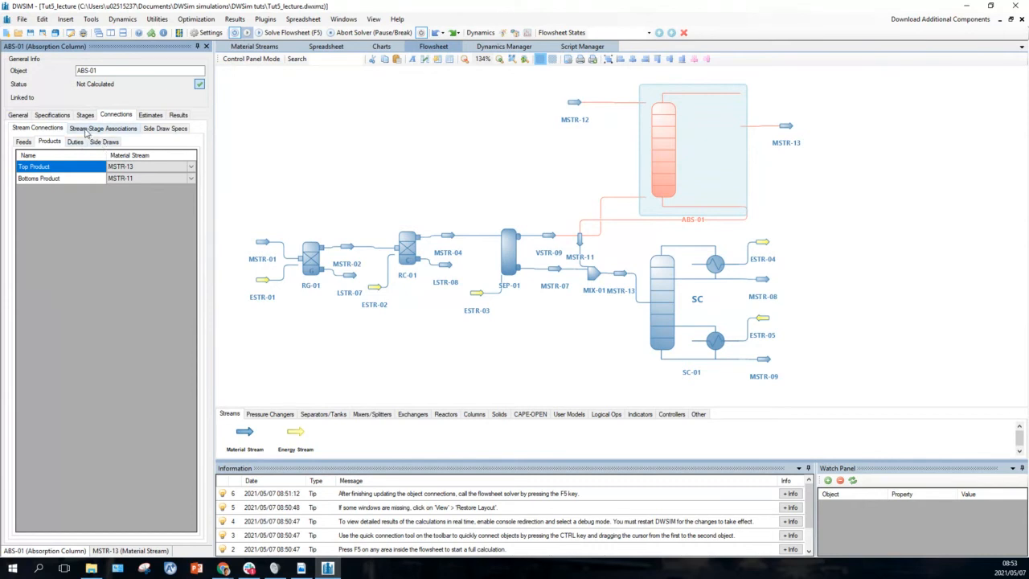
Check the stream-stage associations of absorption column ABS-01 and solve the flowsheet
click(84, 130)
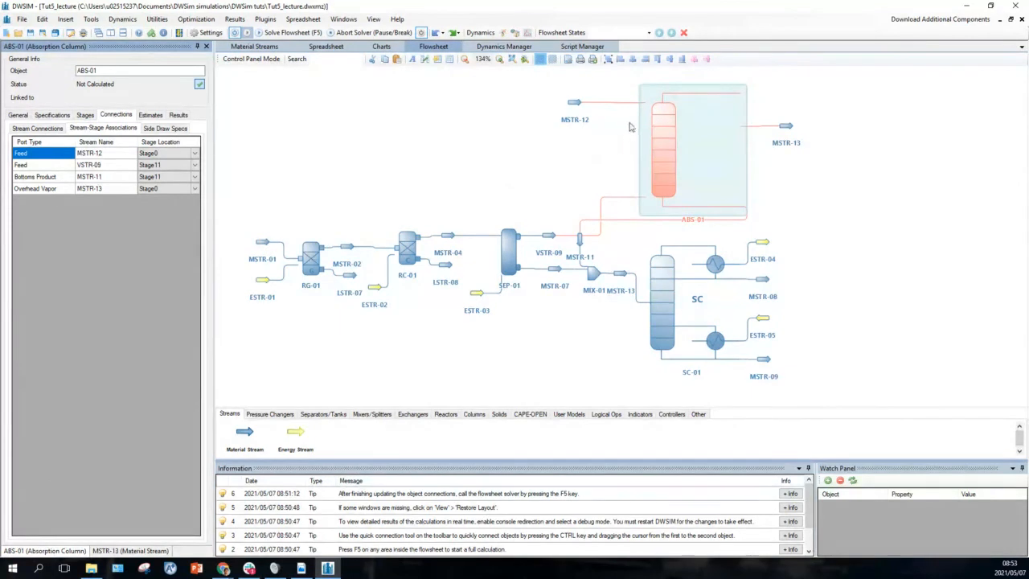
click(273, 36)
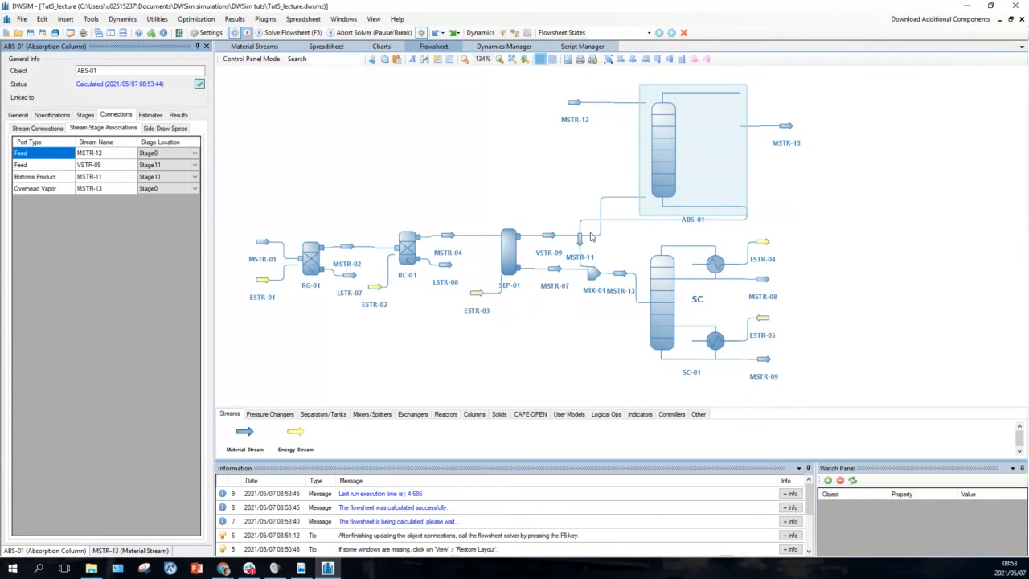
Examine the compound amounts in the results of the ABS-01 bottoms stream MSTR-11 on a mass flow basis
mouse_move(581, 243)
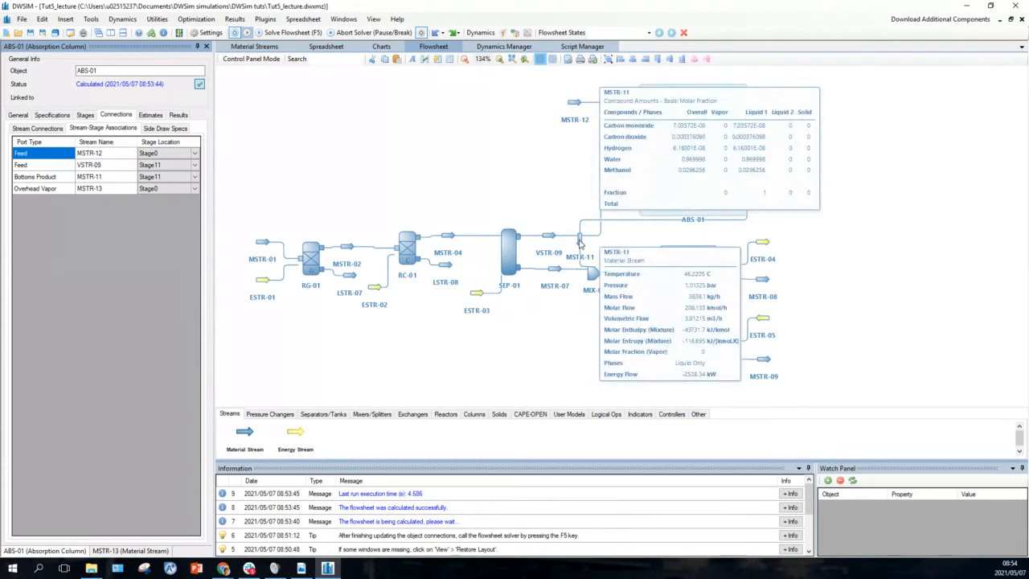
click(579, 242)
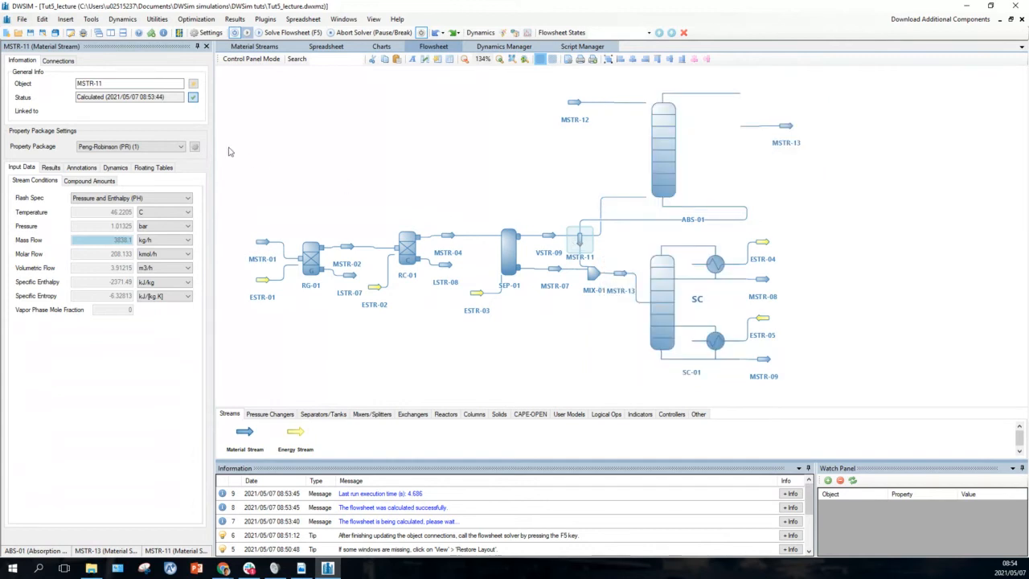
click(50, 168)
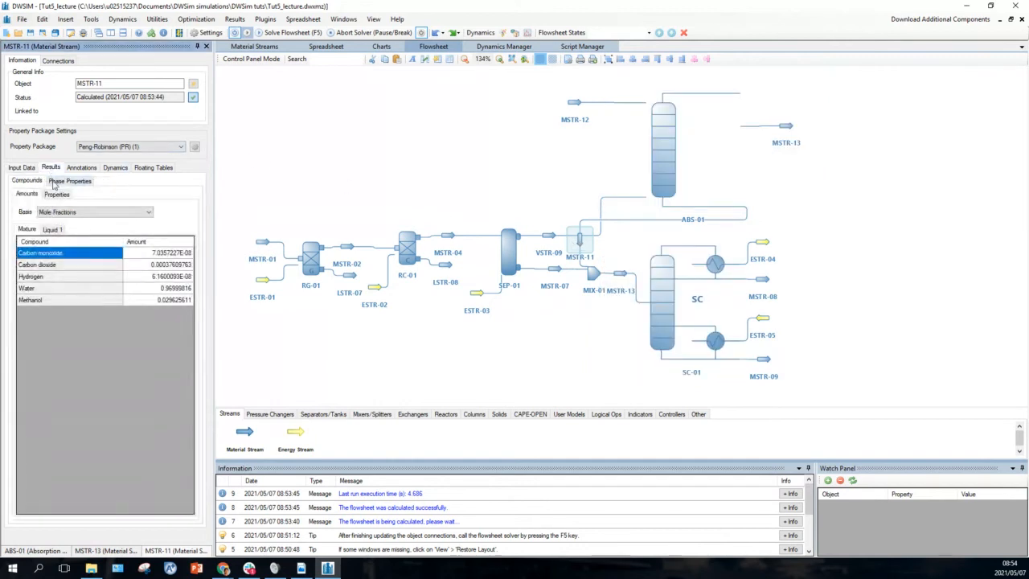
click(149, 216)
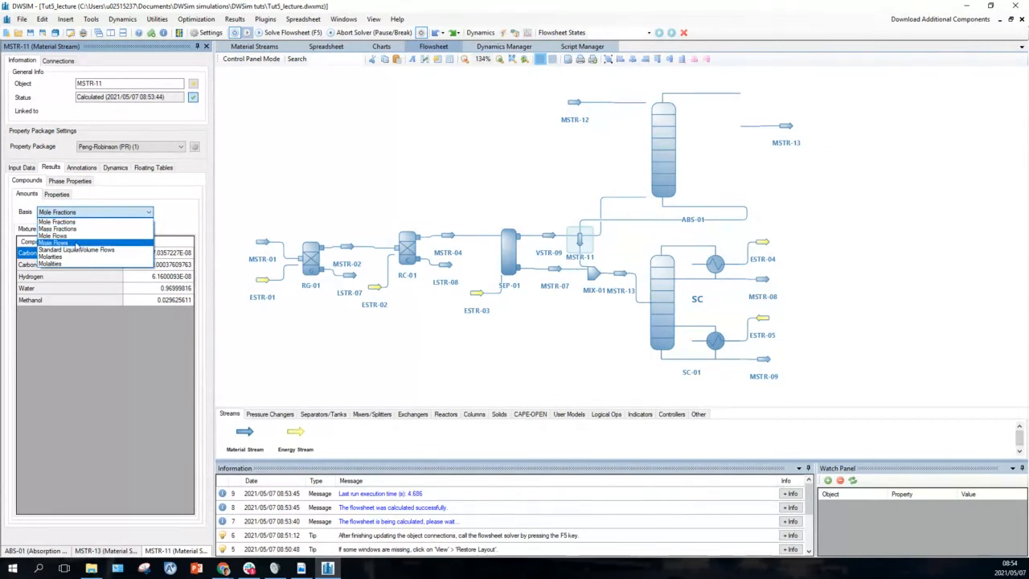
click(76, 243)
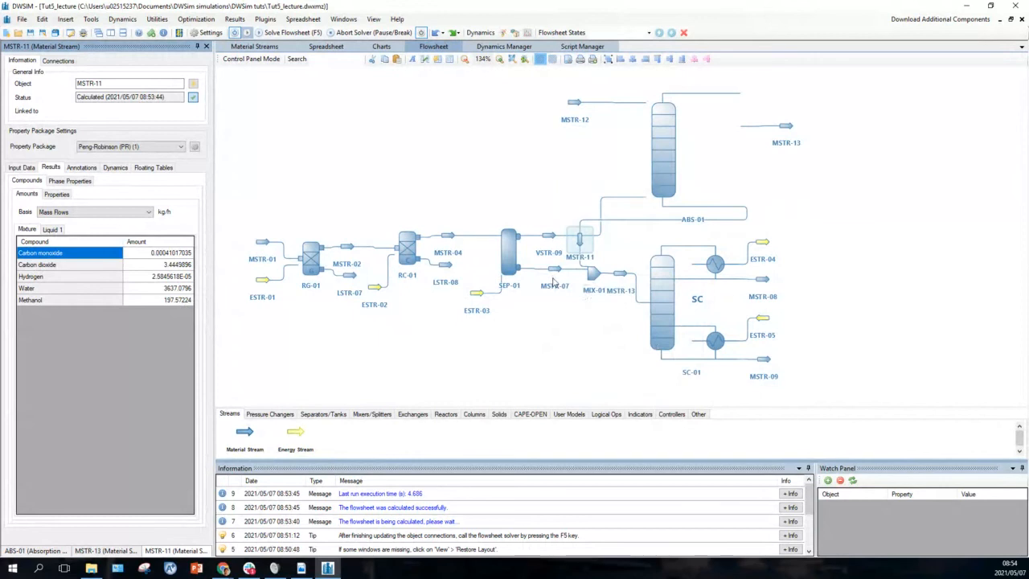
Examine the compound results of the separator liquid stream MSTR-07 on a mass flow basis
mouse_move(554, 272)
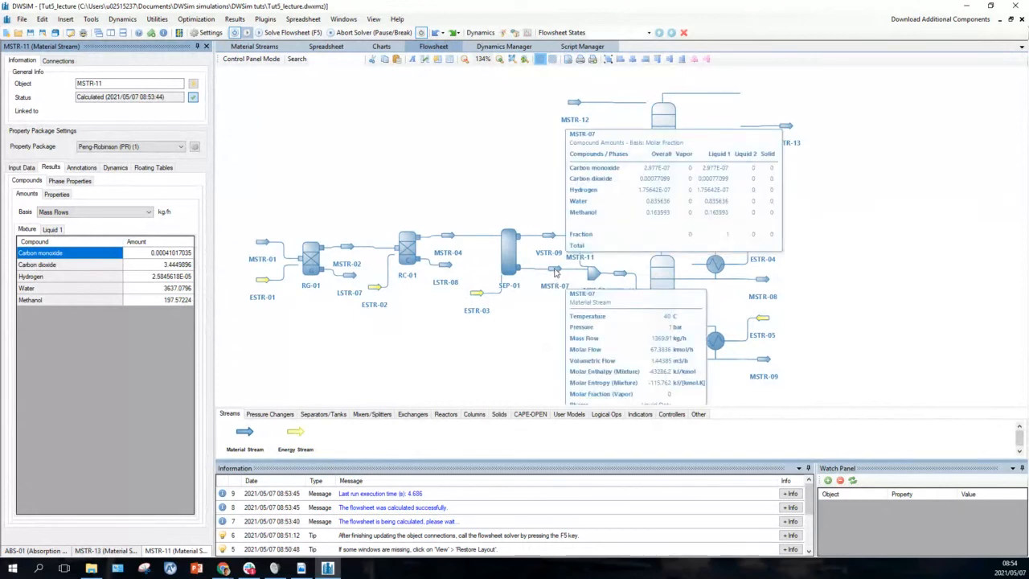
click(554, 273)
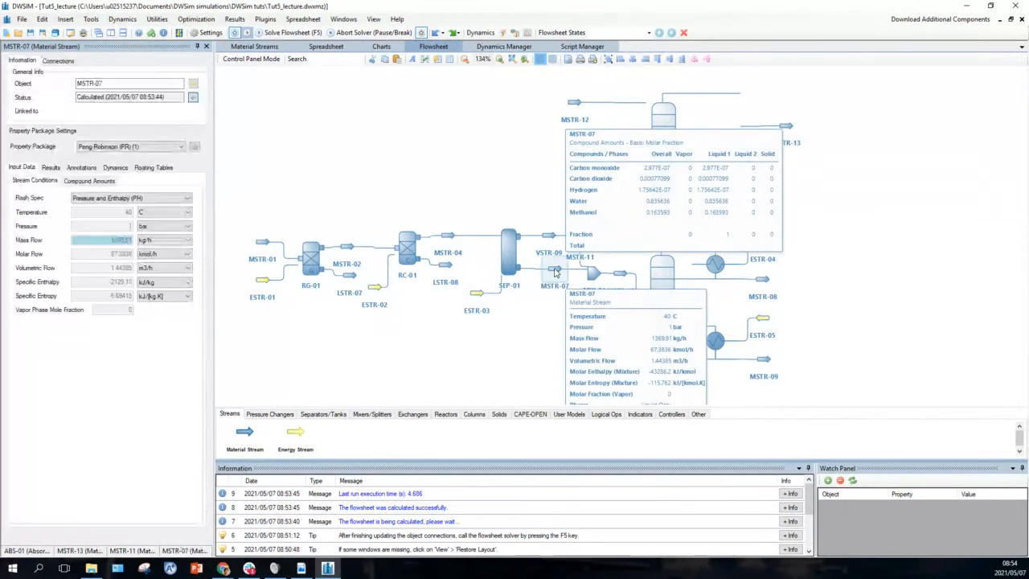
click(51, 167)
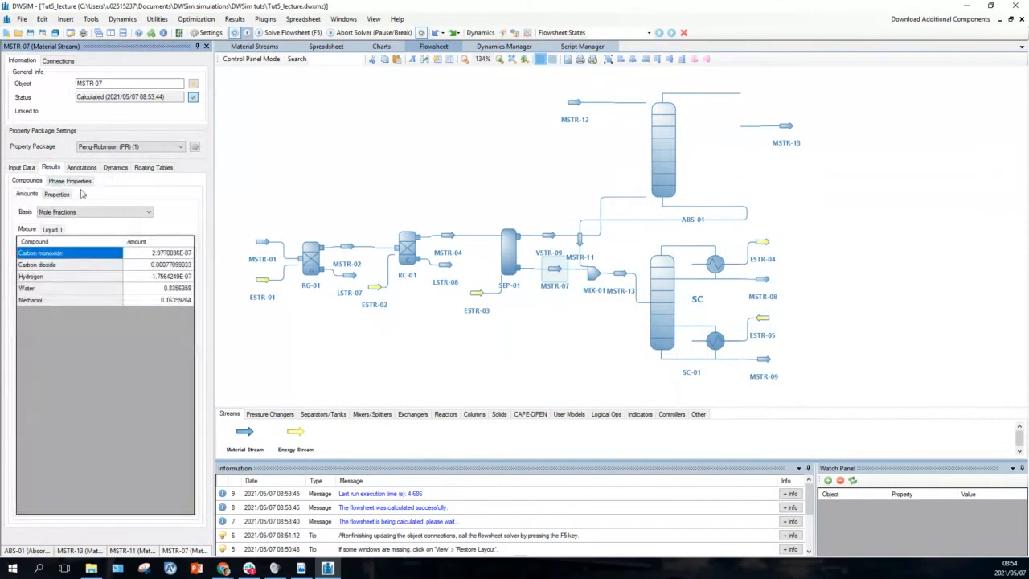
click(150, 212)
click(130, 242)
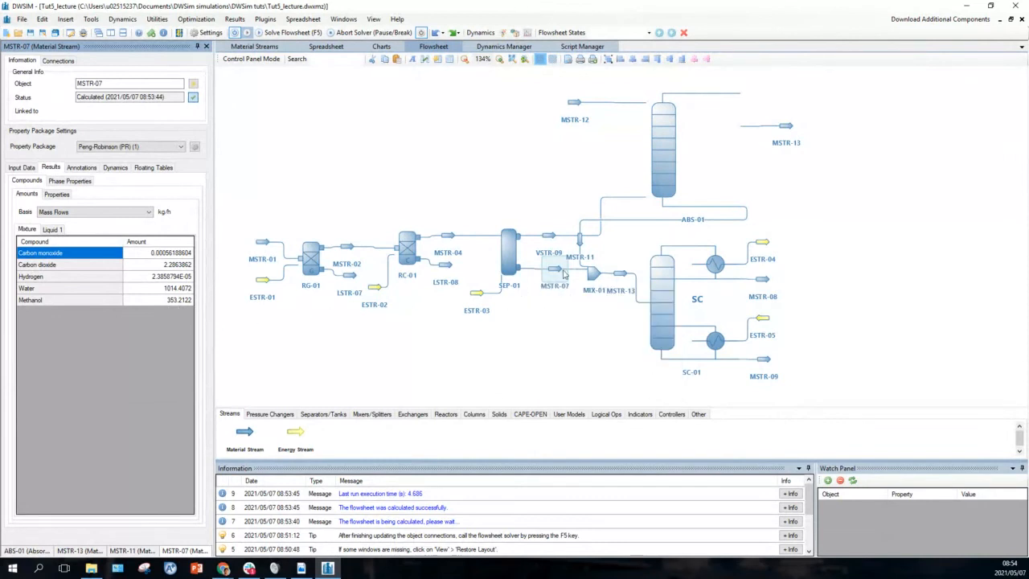
Examine the compound results of MSTR-13, the top product of ABS-01, on a mass flow basis
mouse_move(557, 279)
mouse_move(582, 242)
mouse_move(629, 204)
click(786, 129)
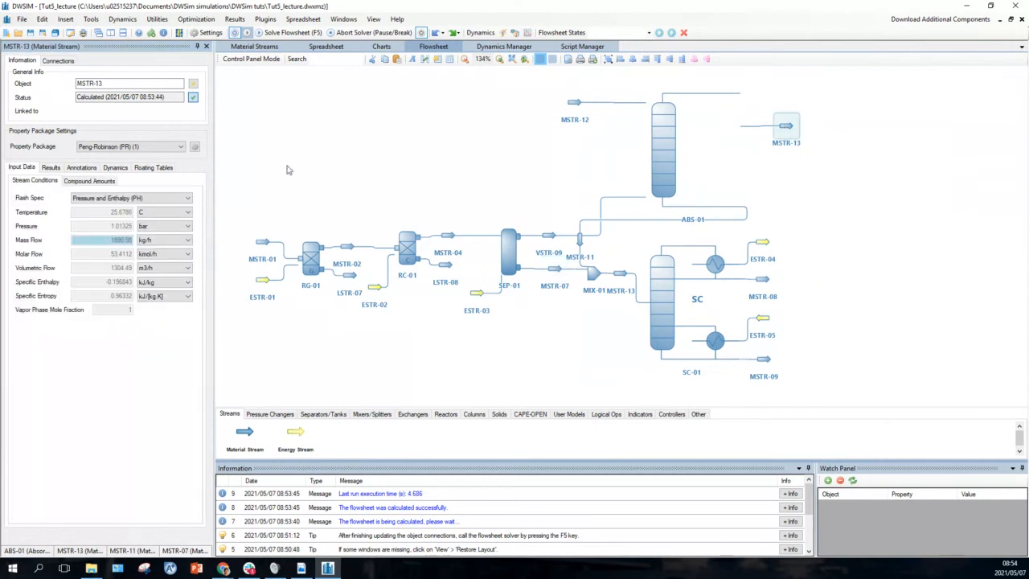
click(51, 168)
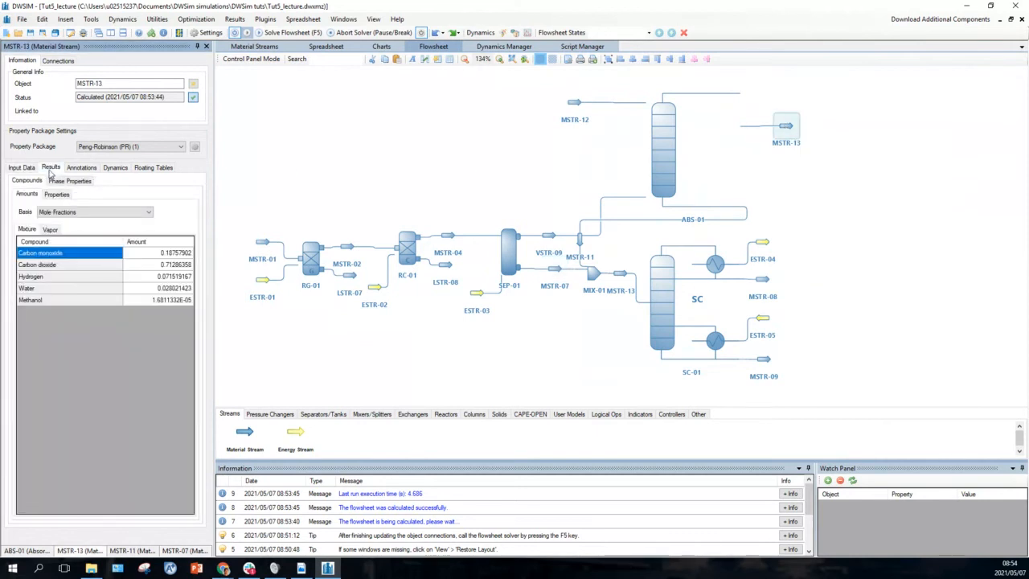
click(148, 212)
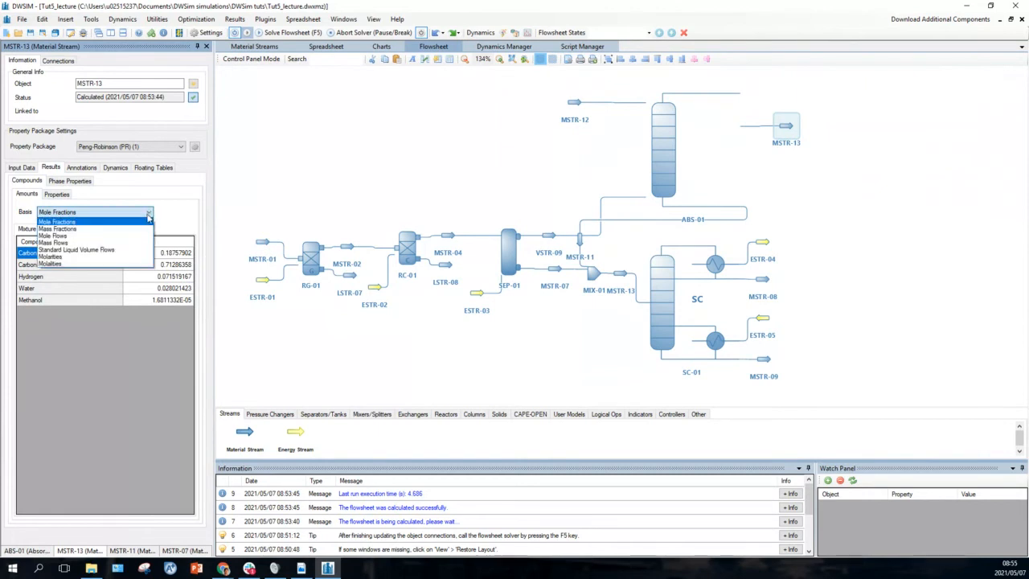
click(62, 243)
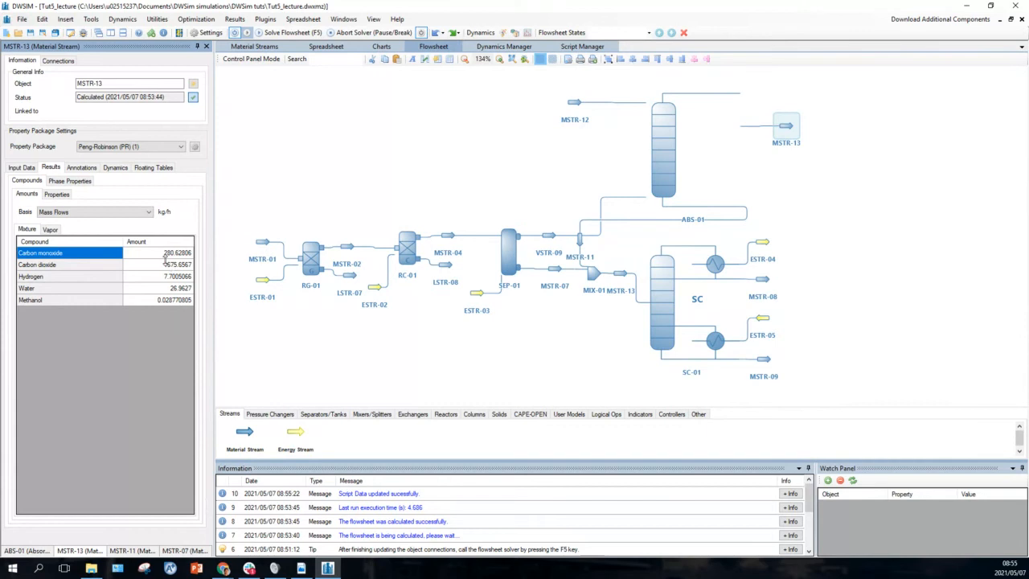
Compare the MSTR-13 compound amounts as mole fractions and as mass flows
click(149, 214)
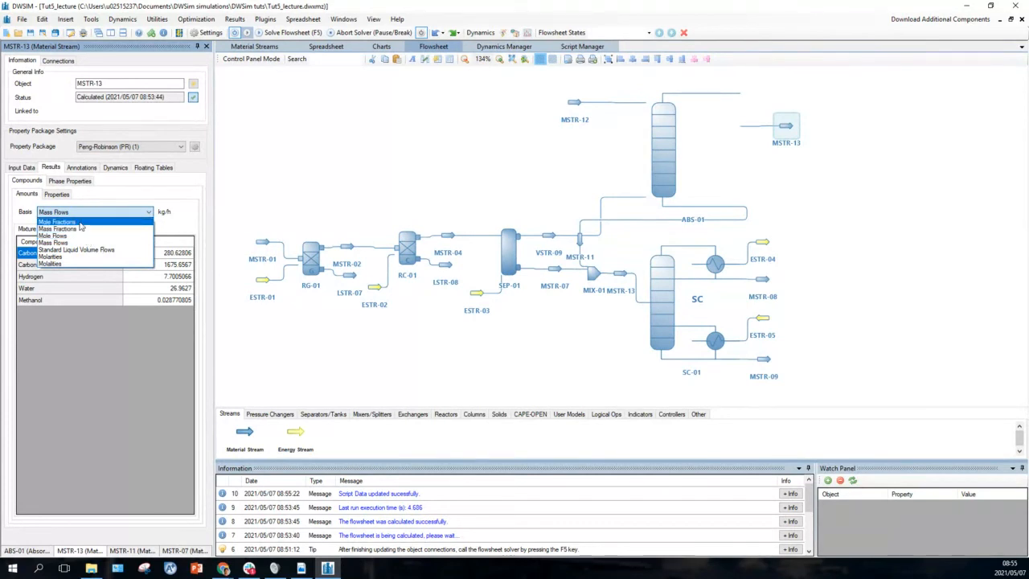
click(81, 222)
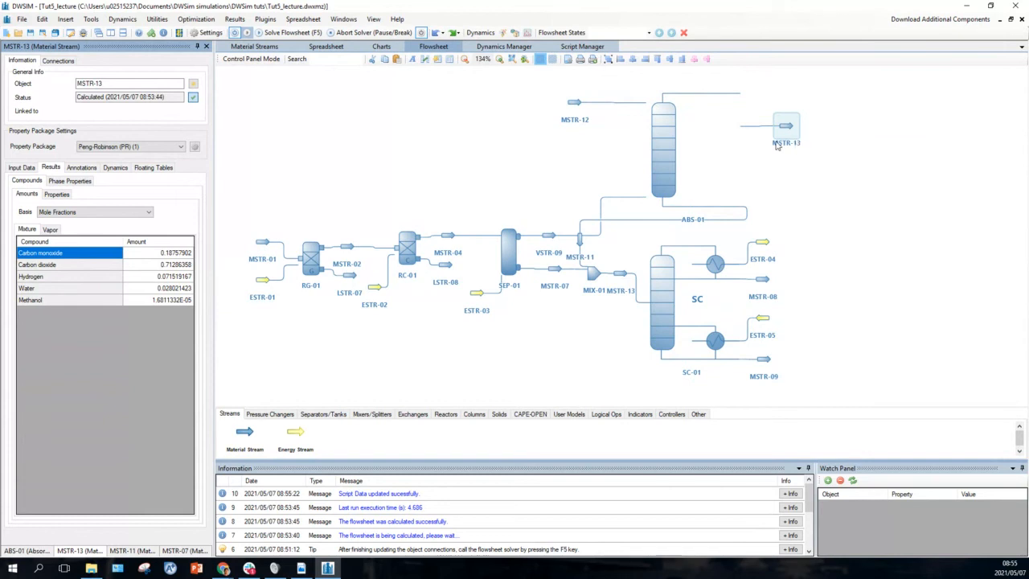
mouse_move(781, 135)
mouse_move(302, 263)
click(148, 213)
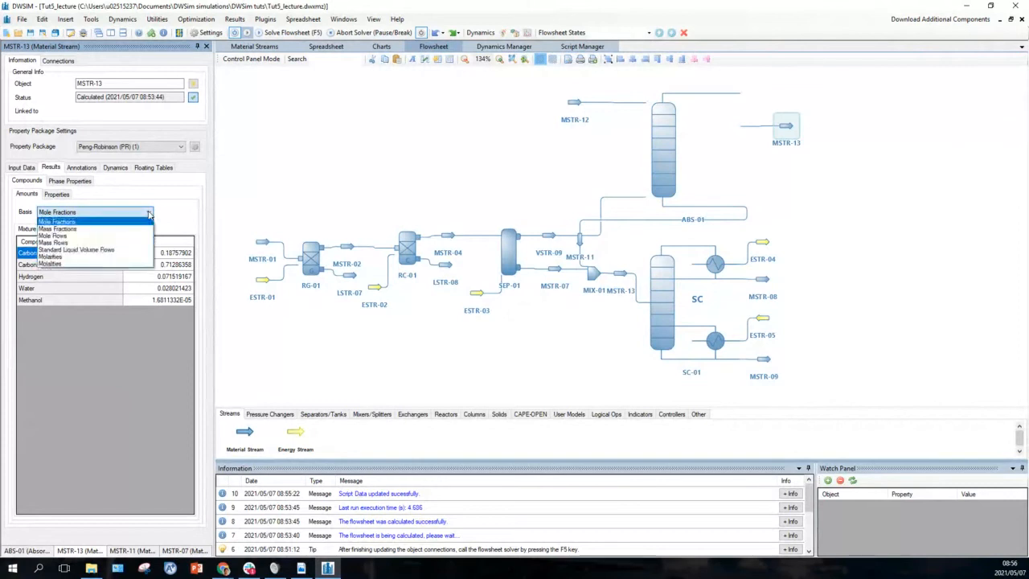
click(54, 243)
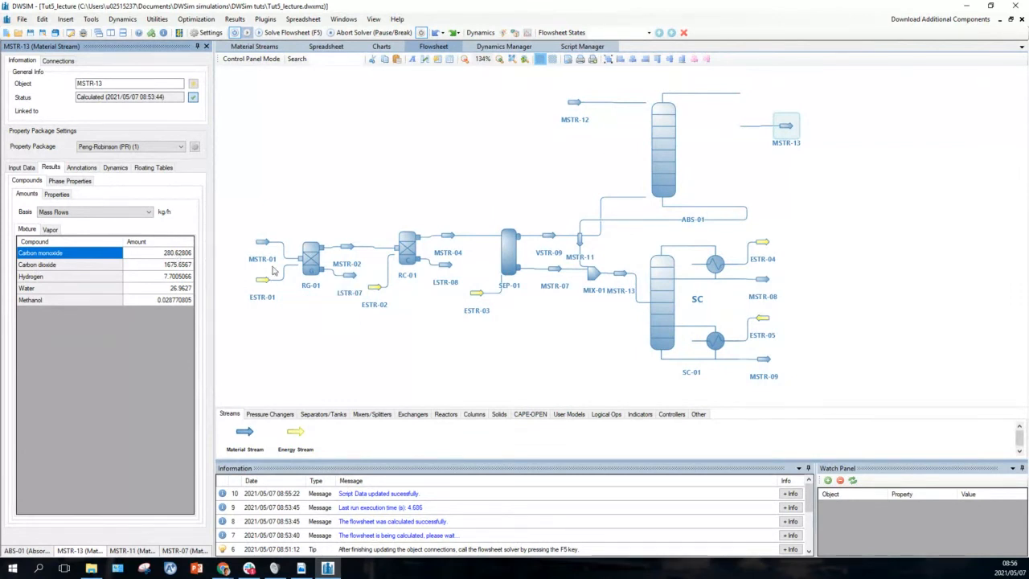
Examine the compound results of the SC-01 product stream MSTR-08 as mole fractions, then on a mass flow basis
mouse_move(263, 245)
mouse_move(760, 283)
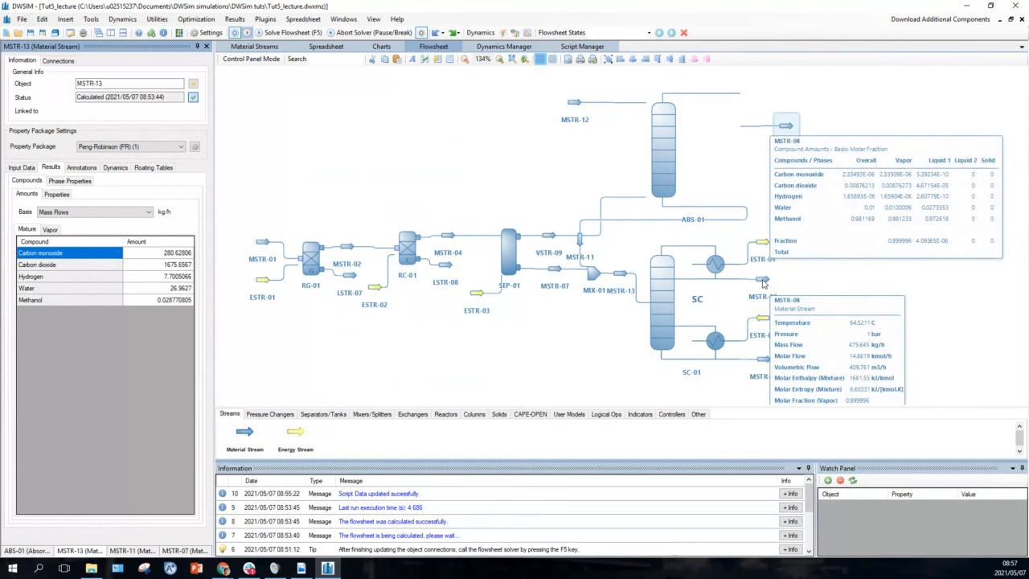
click(764, 283)
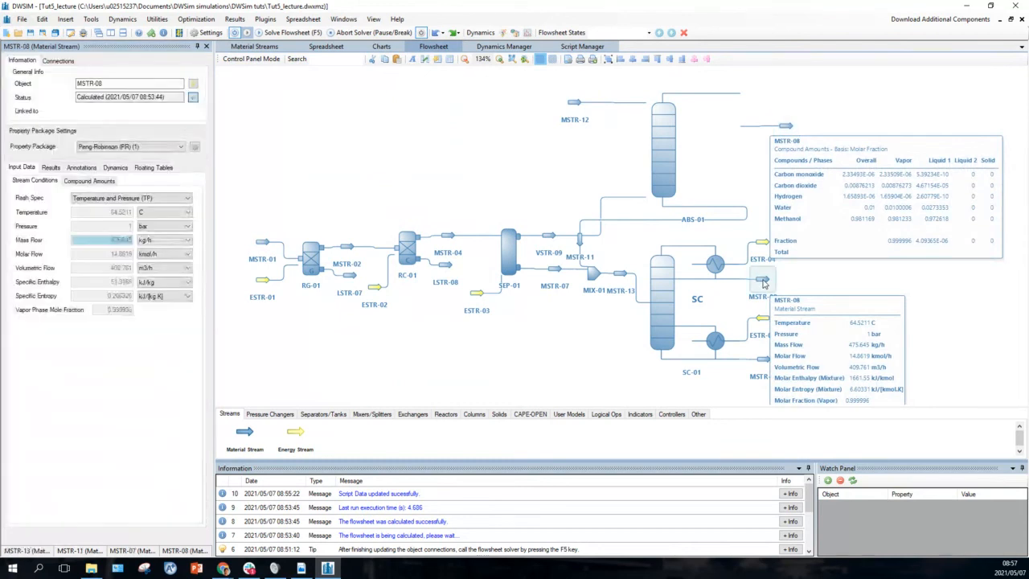
click(50, 167)
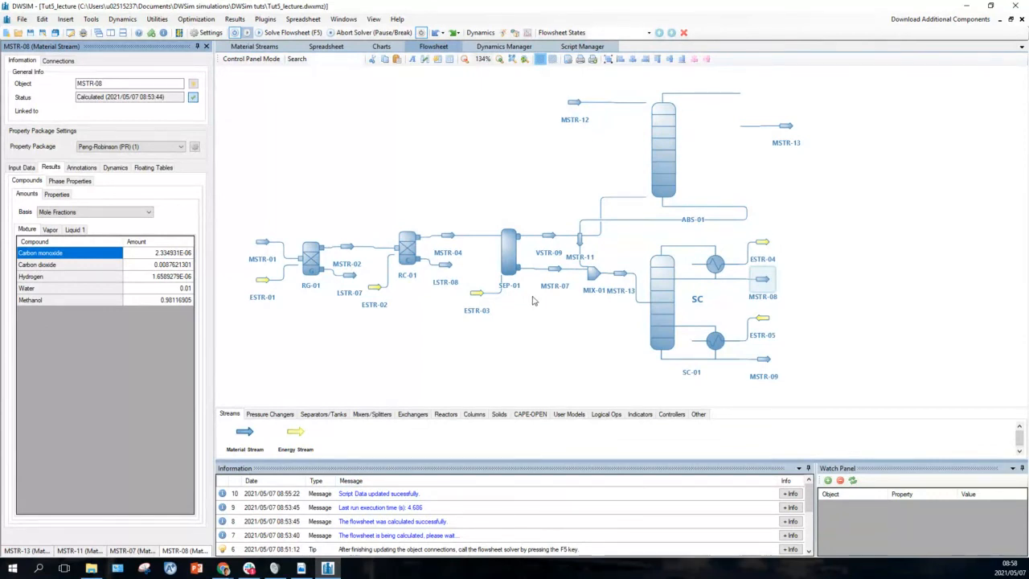
mouse_move(687, 282)
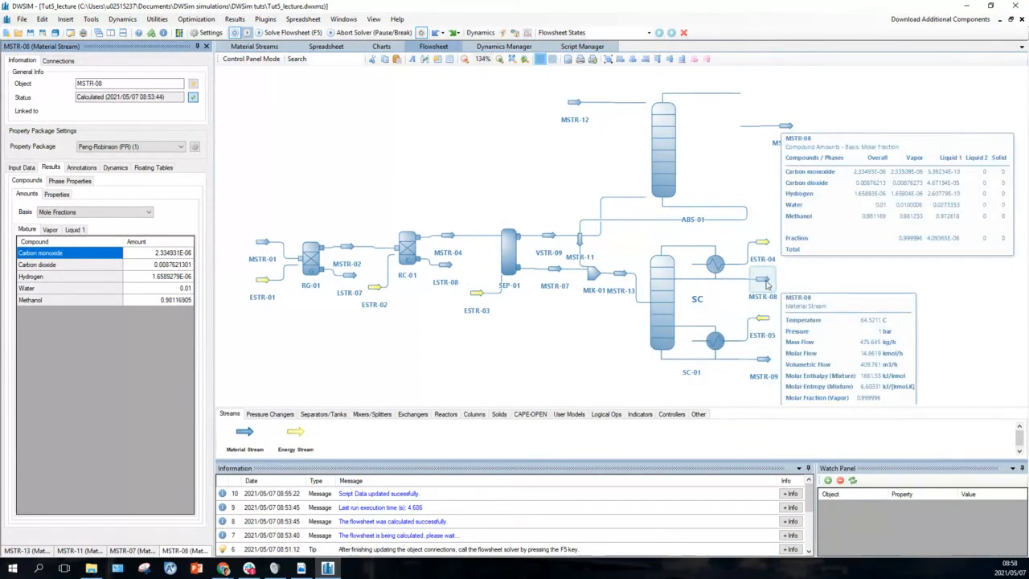
click(64, 213)
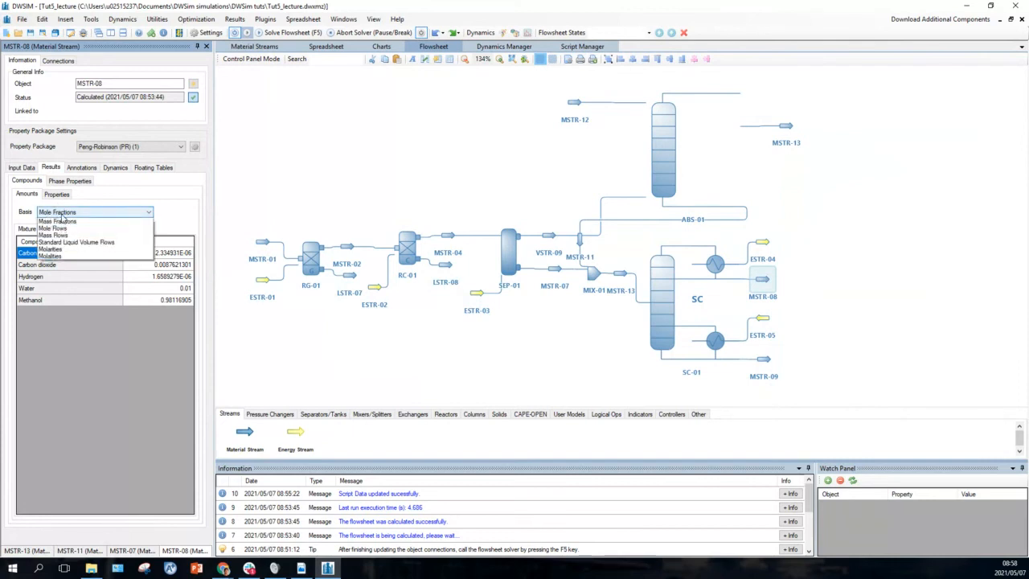
click(58, 243)
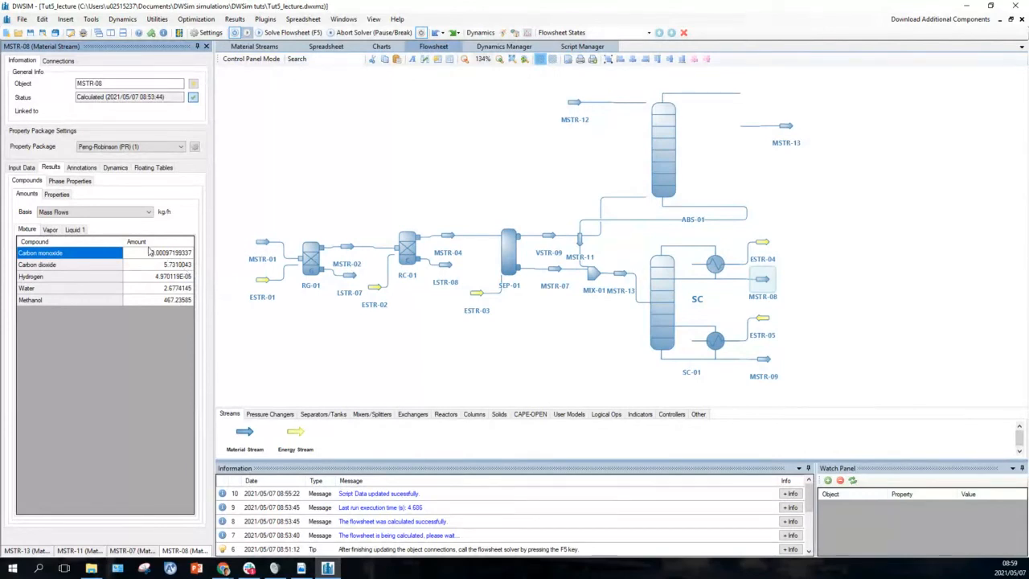
Show the MSTR-08 compound amounts as mole fractions and inspect the summary of separator SEP-01
click(148, 213)
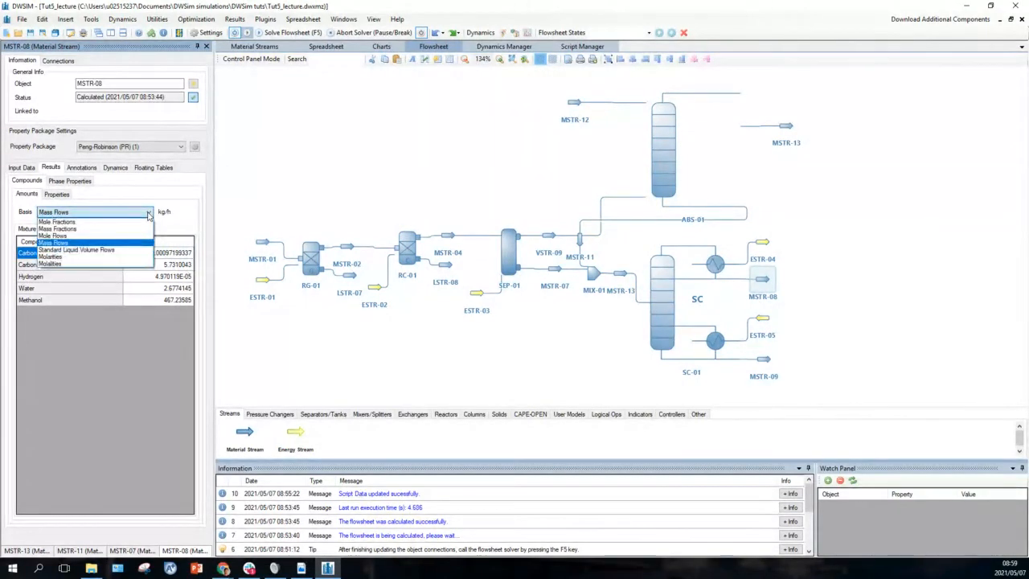
click(136, 223)
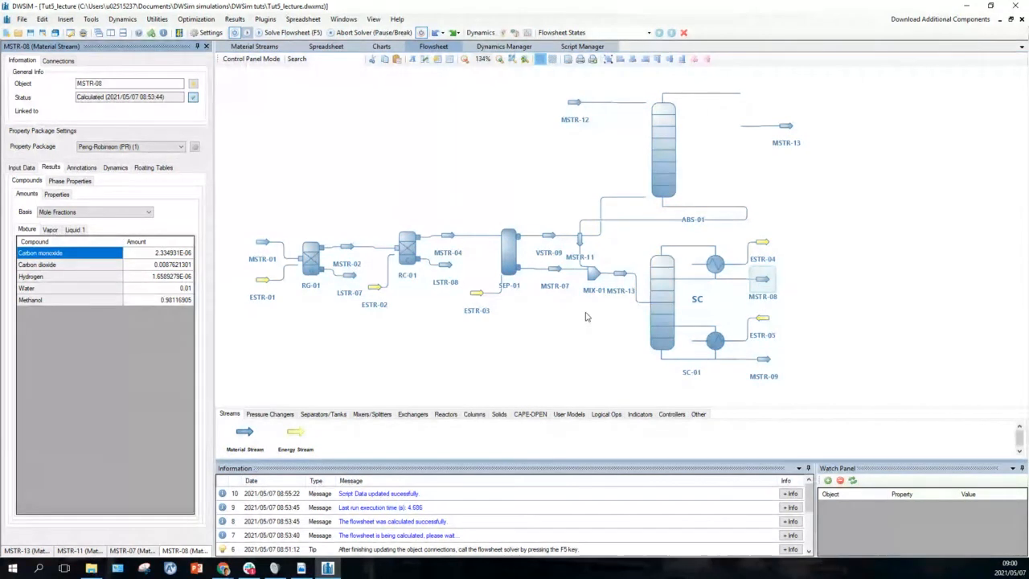
right_click(534, 288)
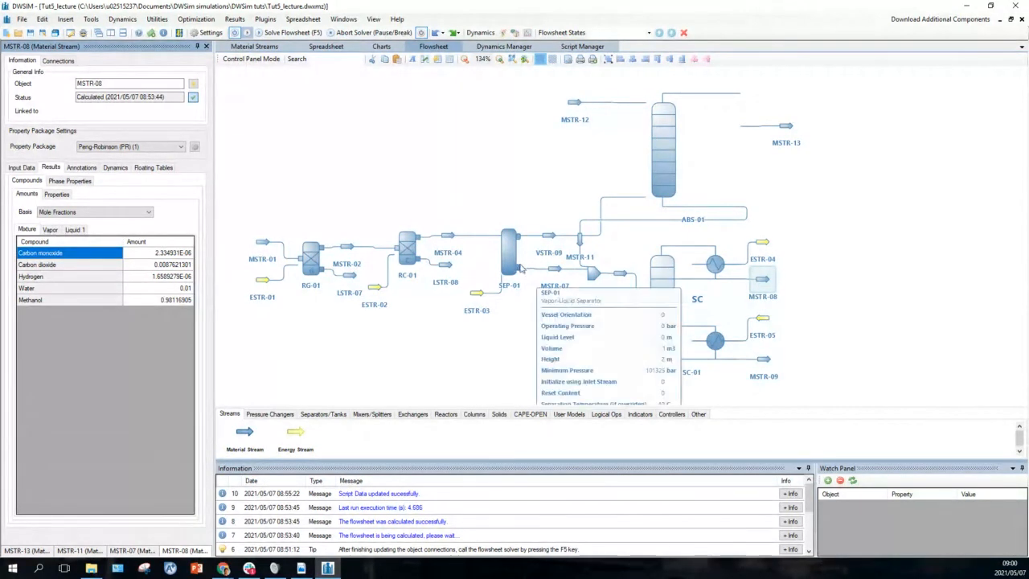
click(522, 266)
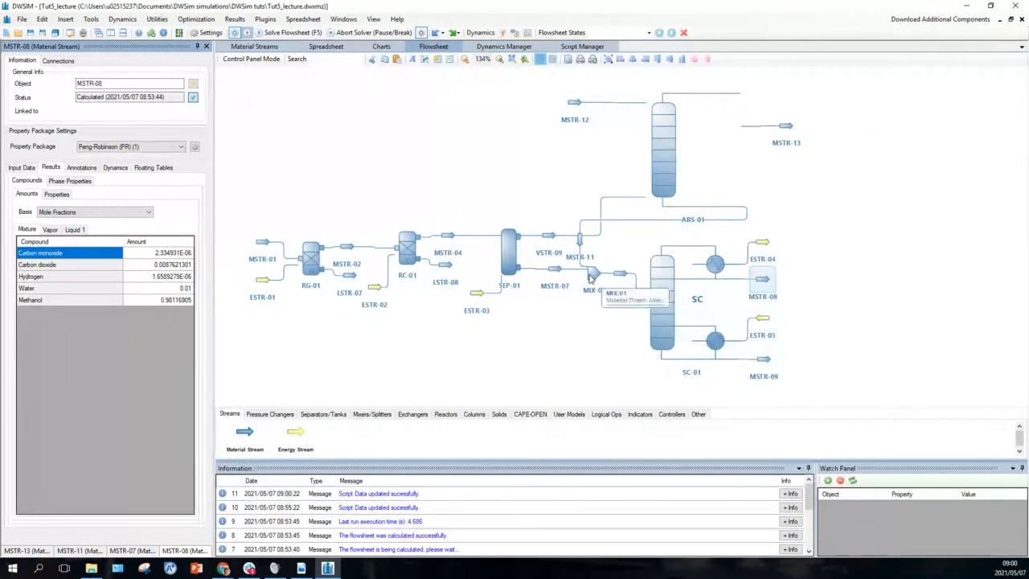
mouse_move(515, 254)
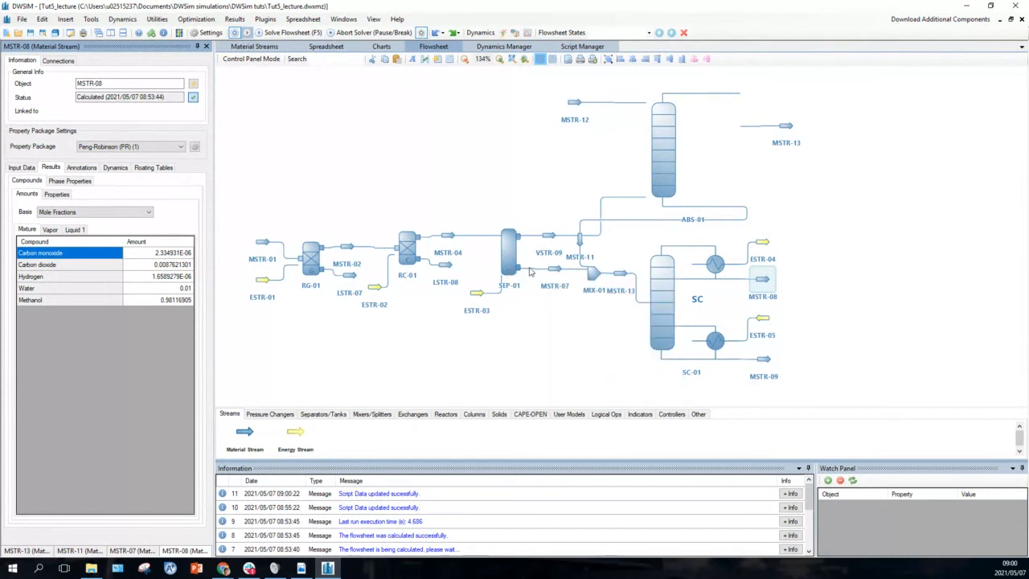
Reopen the MSTR-07 compound results and show its amounts as mass flows
mouse_move(551, 270)
mouse_move(661, 271)
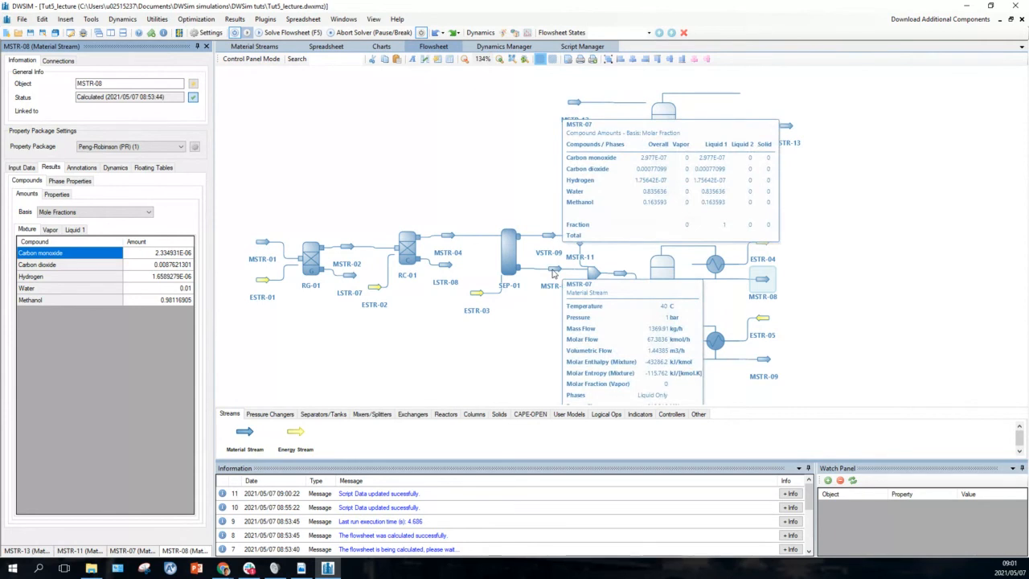
click(552, 271)
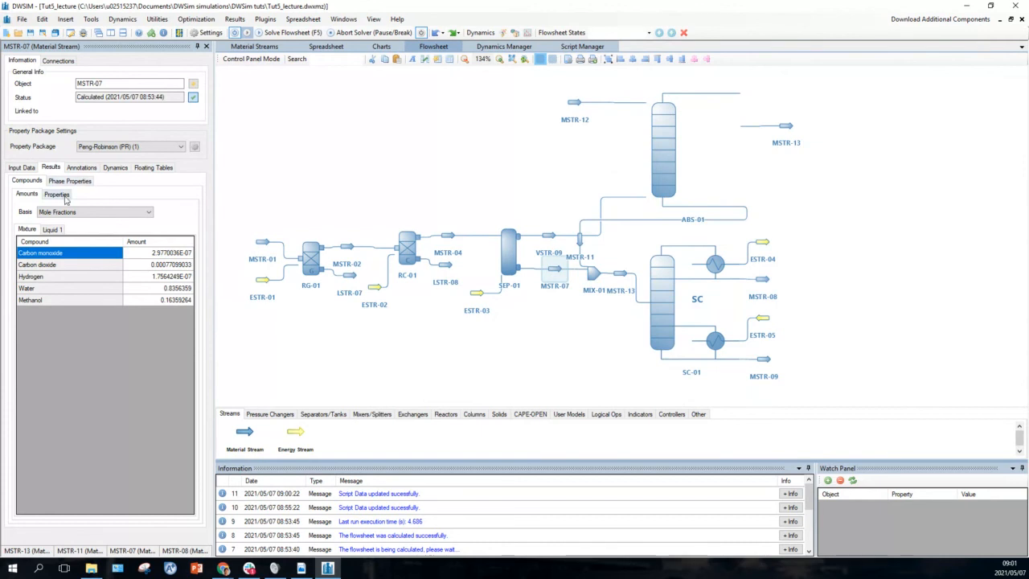
click(67, 212)
click(65, 243)
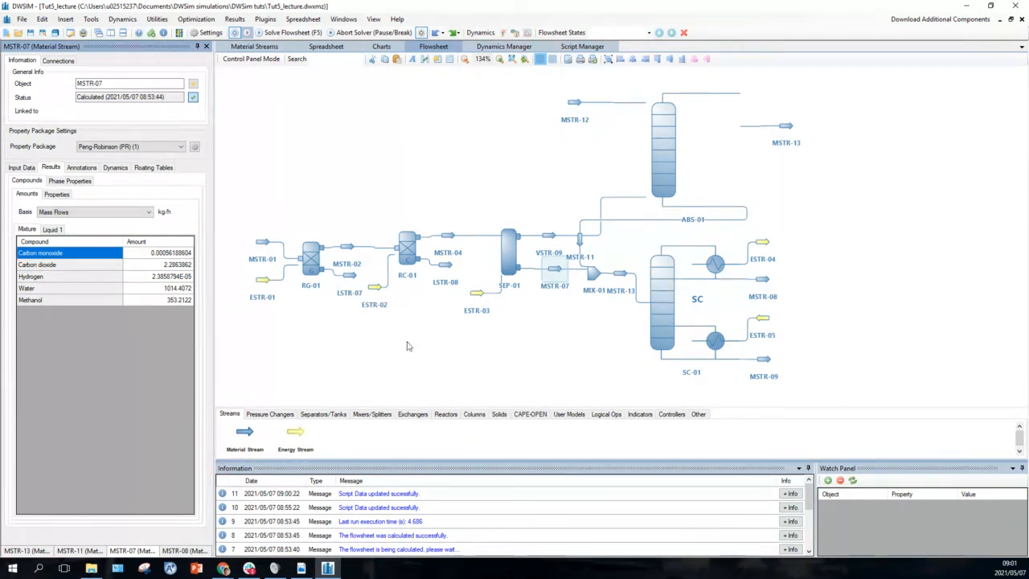
Set the override separation pressure of separator SEP-01 to 20 bar and recalculate the flowsheet
click(508, 257)
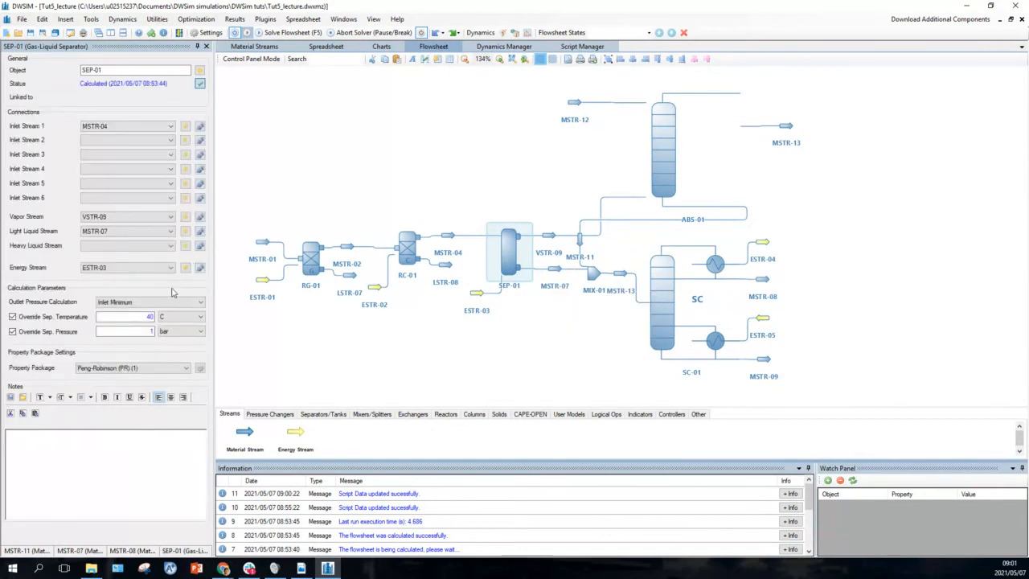
click(150, 330)
double_click(151, 331)
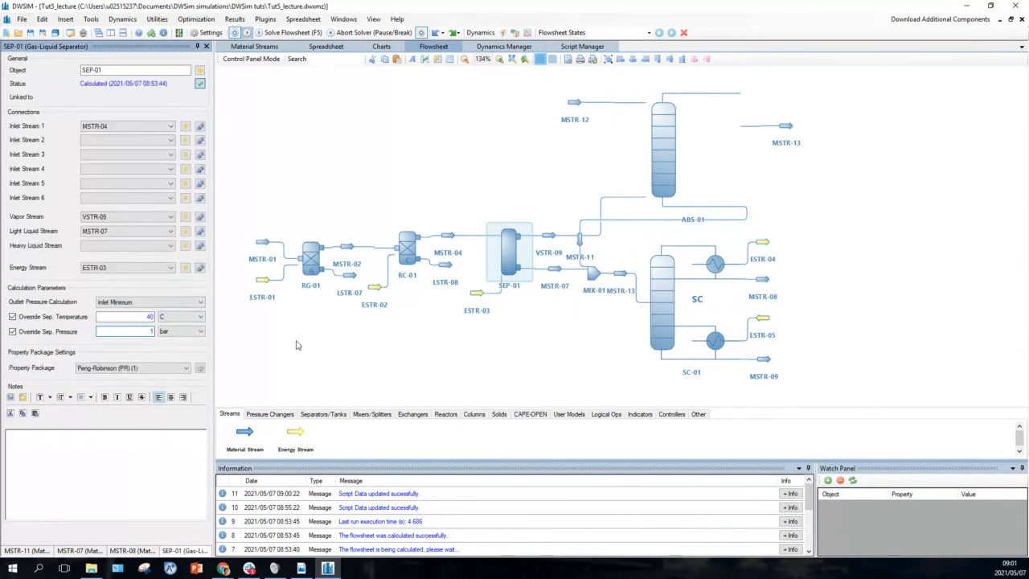
text(20)
key(Return)
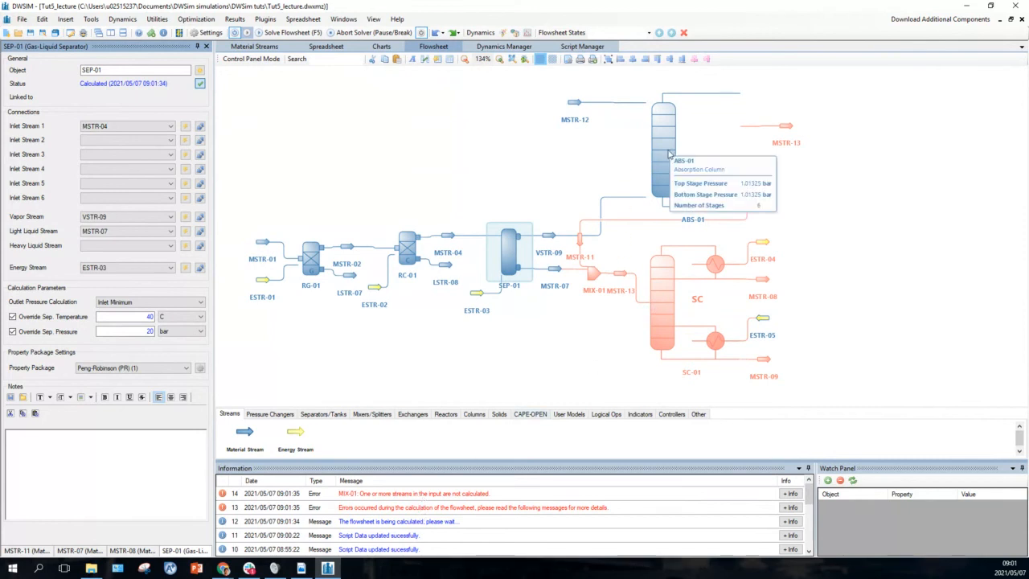
Show the MSTR-07 compound amounts as mass flows and inspect the summaries of separator SEP-01 and its vapor stream VSTR-09
click(554, 273)
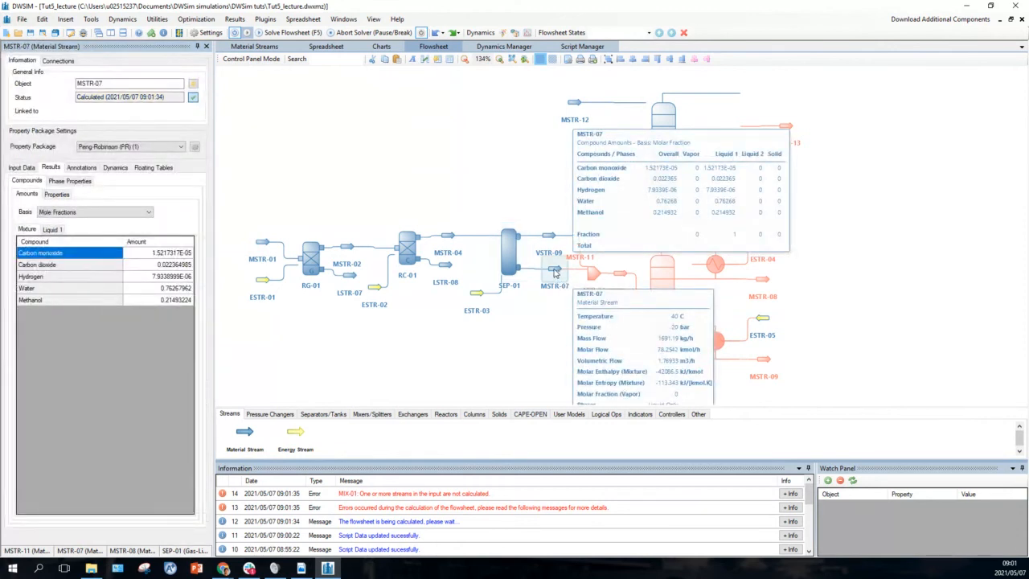
click(58, 214)
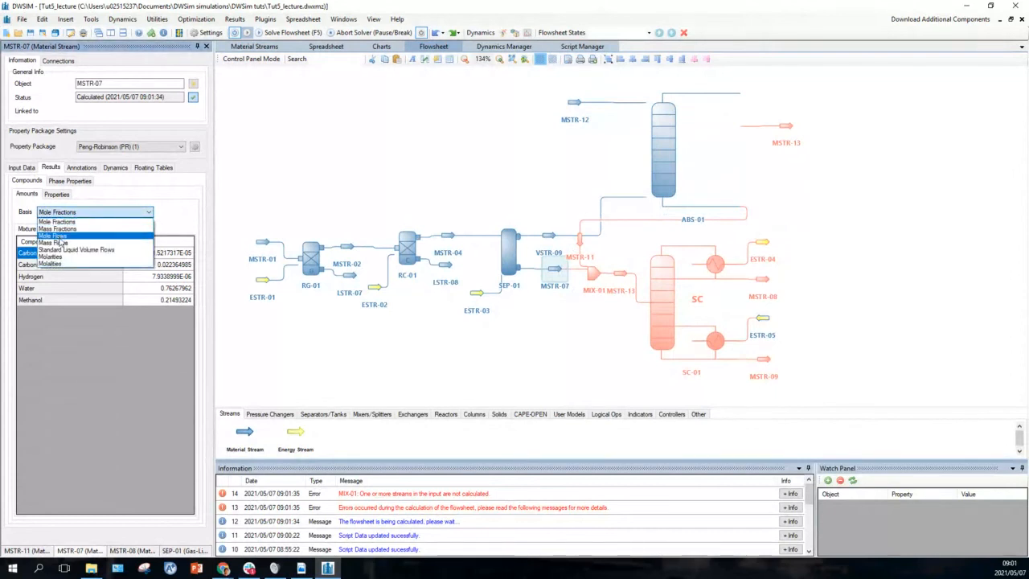
click(60, 242)
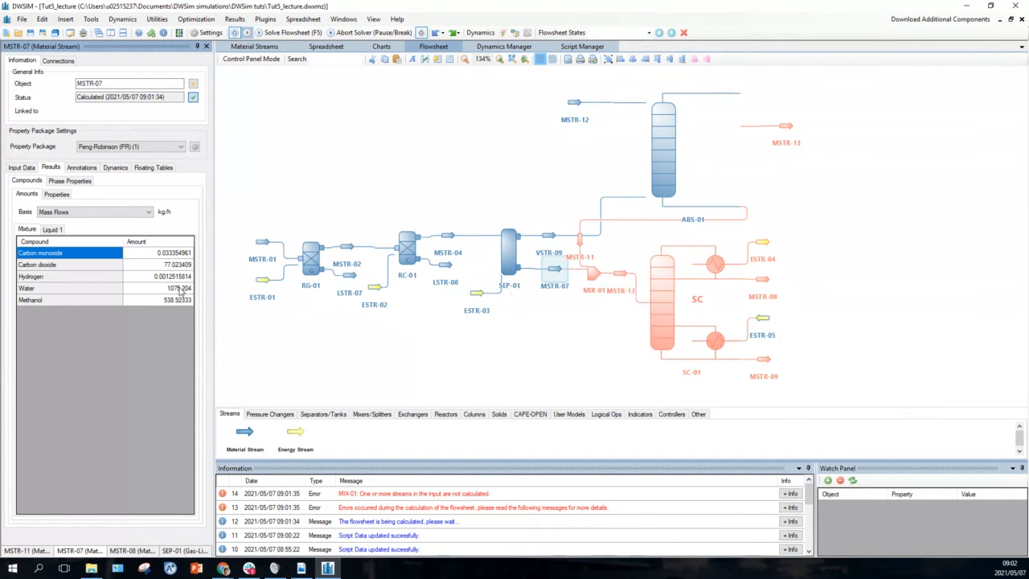
mouse_move(504, 276)
mouse_move(449, 241)
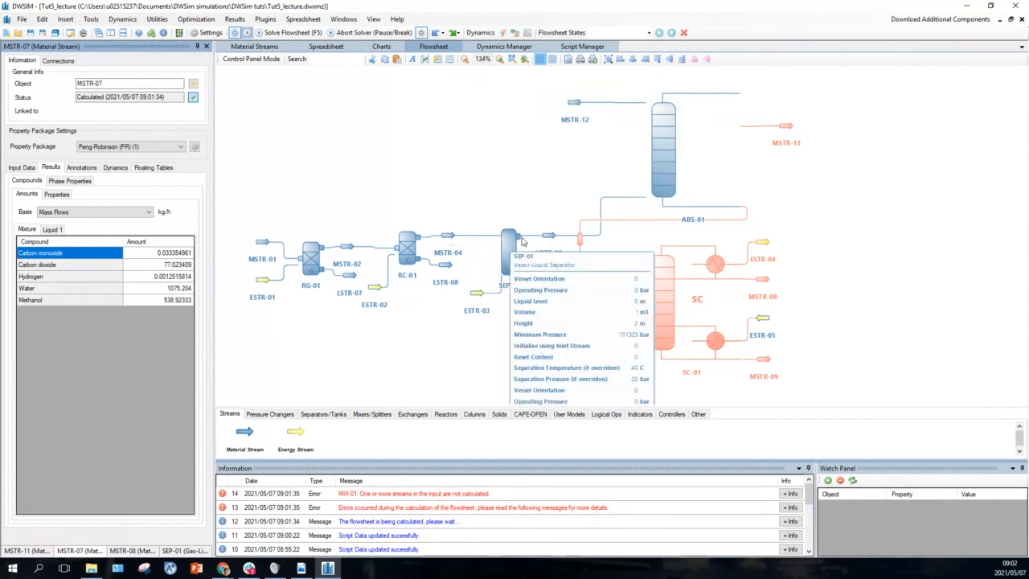
mouse_move(547, 241)
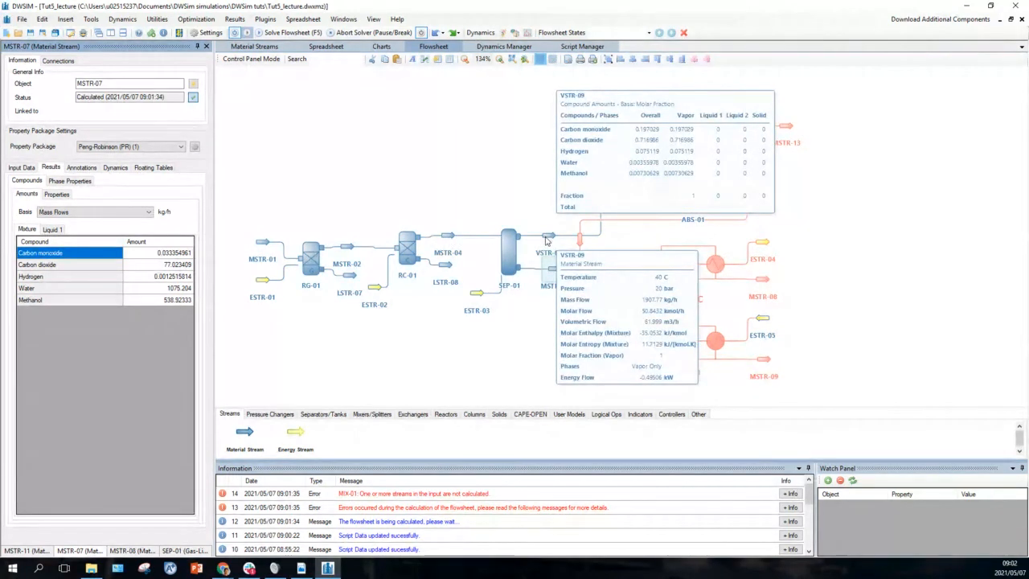
mouse_move(508, 243)
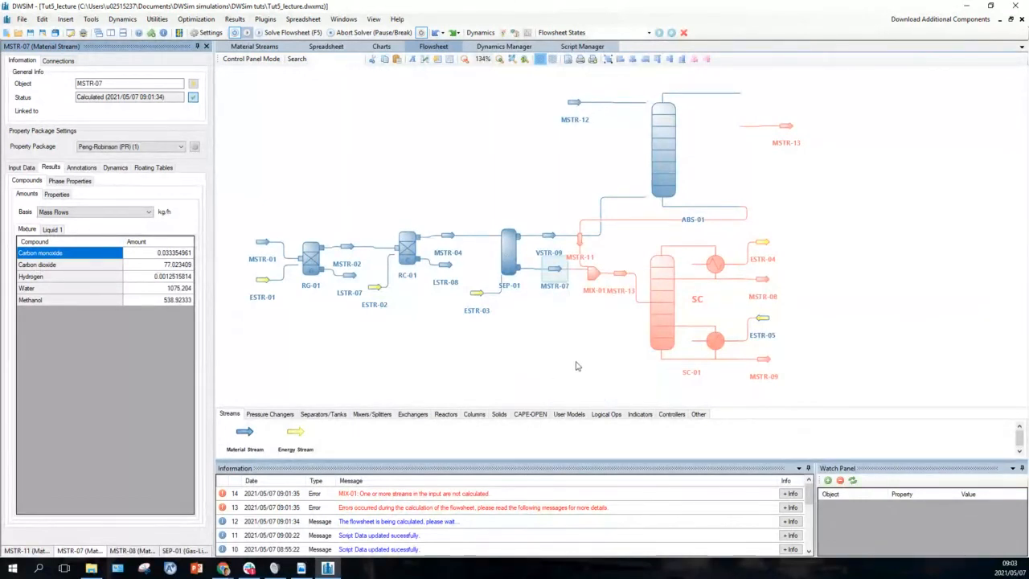
Set the mass flow of absorber feed stream MSTR-12 to 5000 kg/h and check the MSTR-09 composition
click(580, 241)
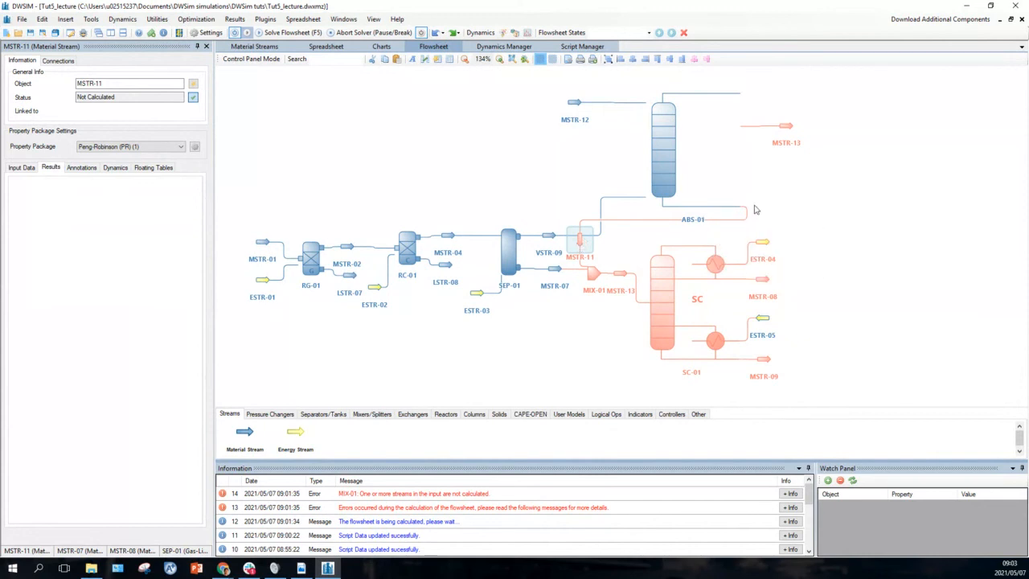
click(574, 105)
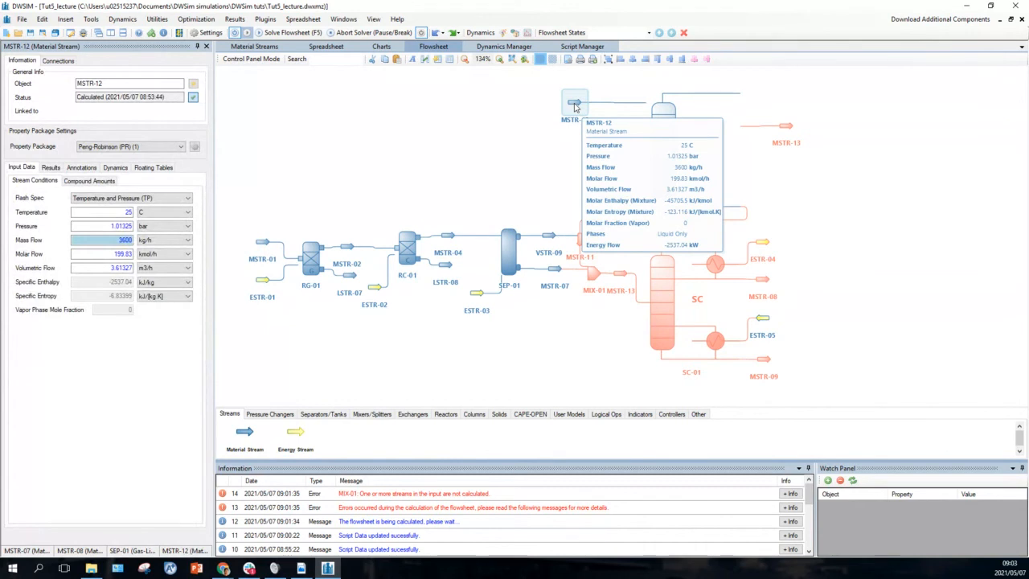
mouse_move(118, 299)
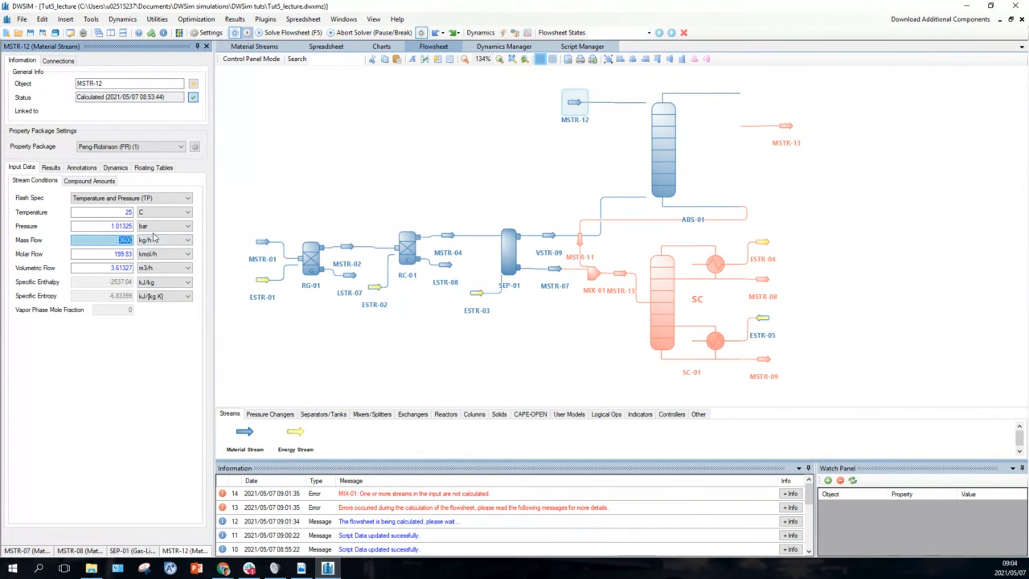
text(5000)
key(Return)
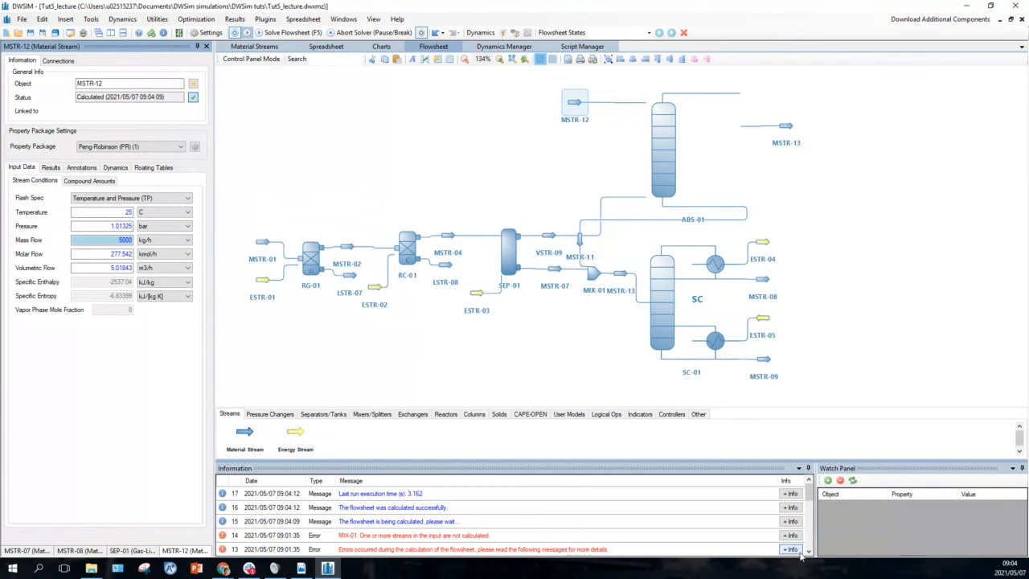
mouse_move(761, 362)
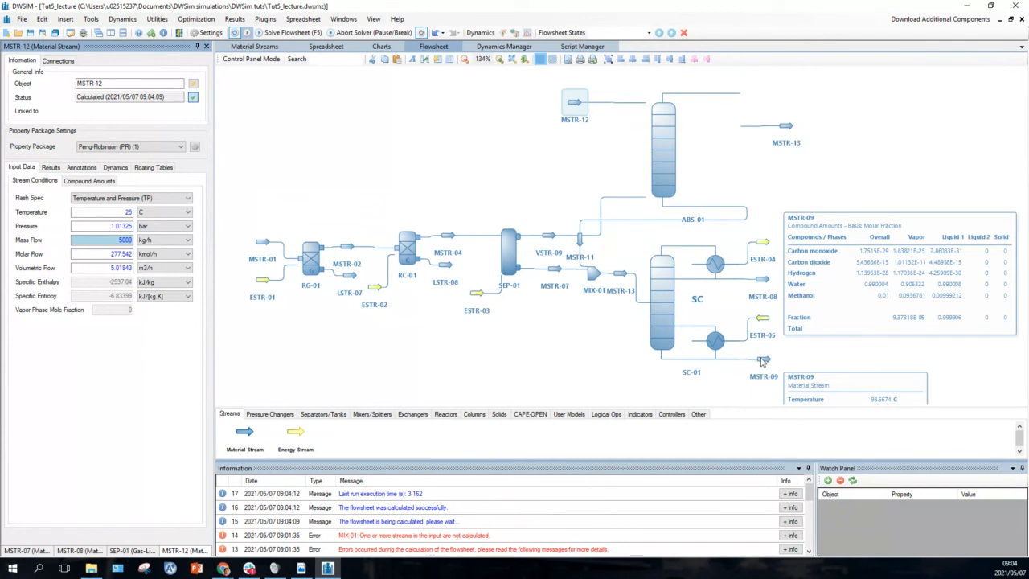
mouse_move(508, 263)
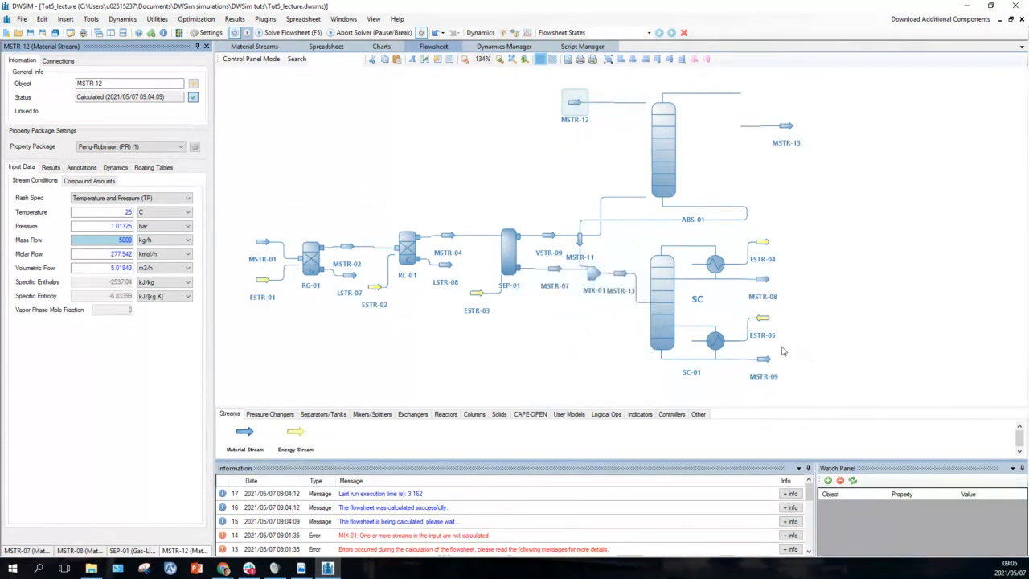
Add a stream splitter beside MSTR-09, with MSTR-09 as its inlet and MSTR-12 as its first outlet
click(376, 414)
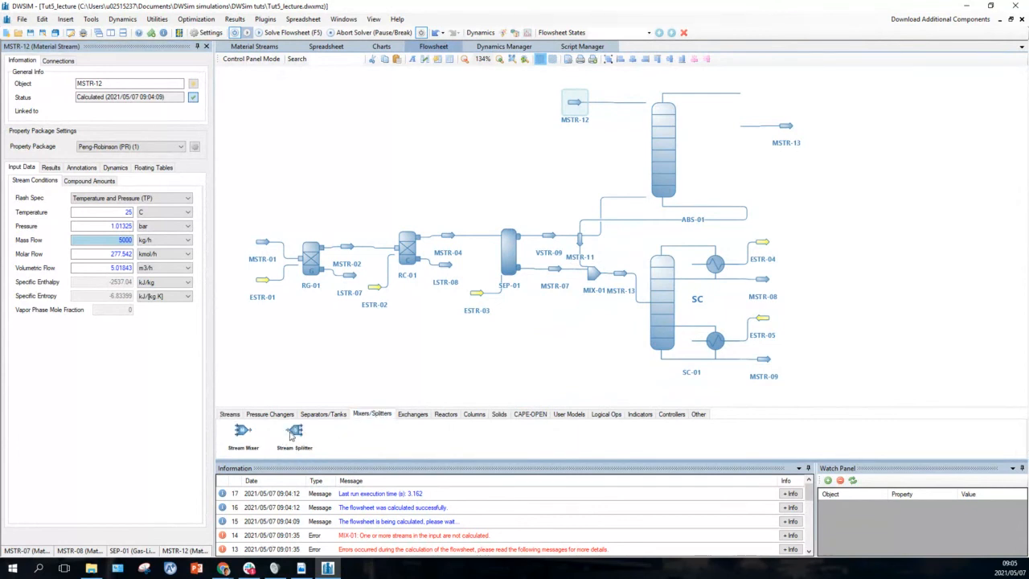
drag(294, 432, 789, 352)
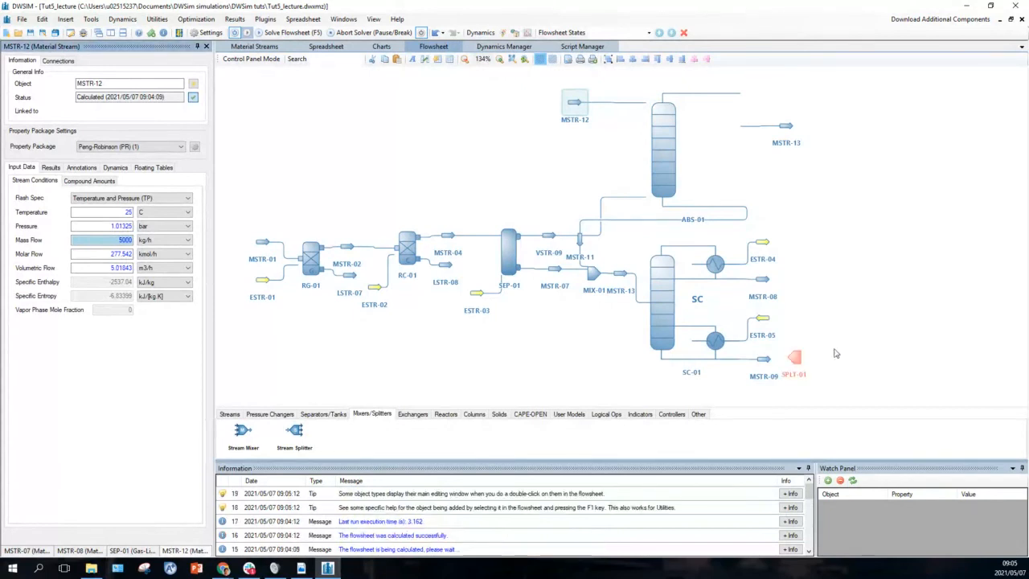
click(796, 356)
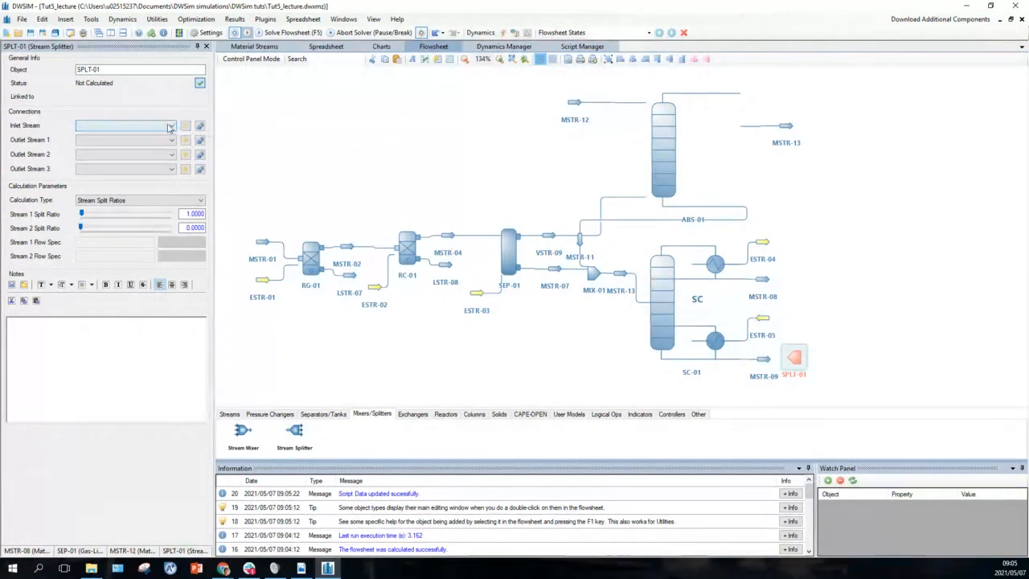
click(171, 127)
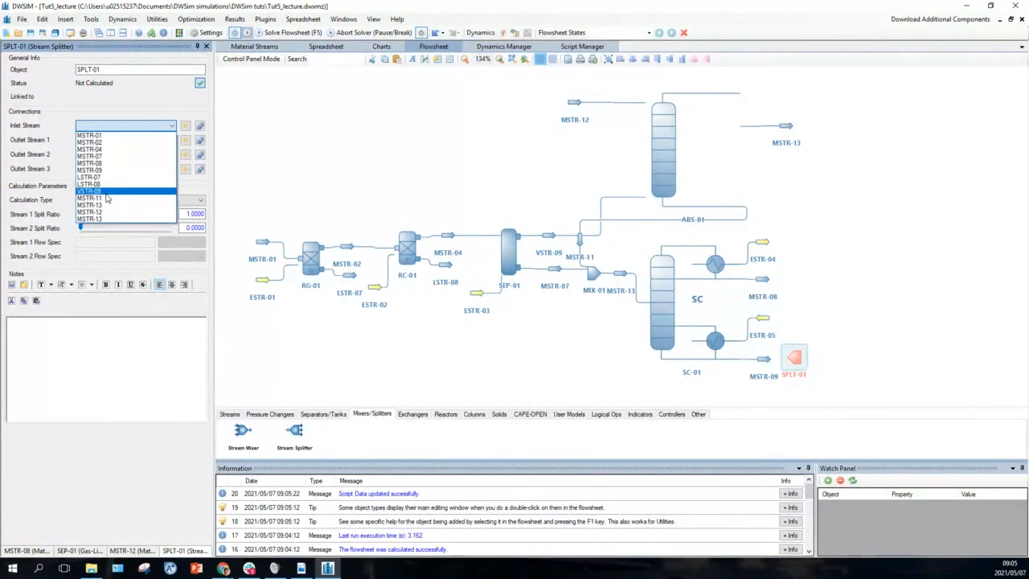
click(104, 170)
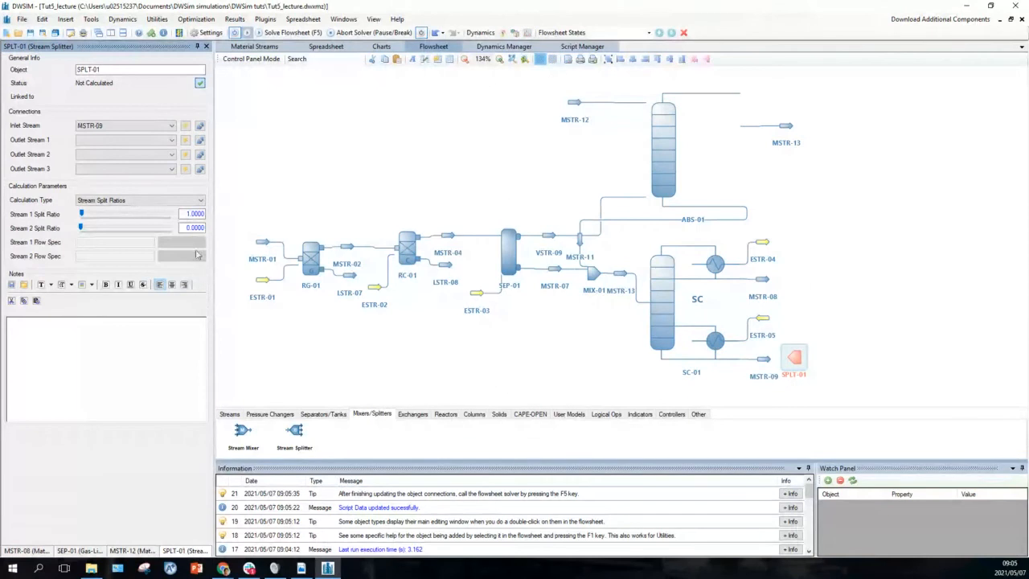
click(172, 141)
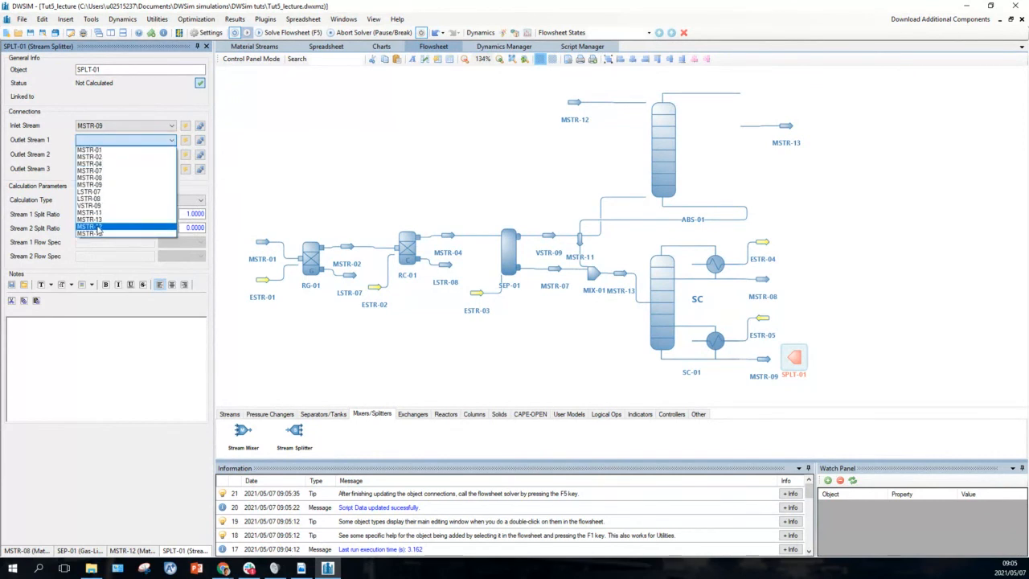
click(96, 227)
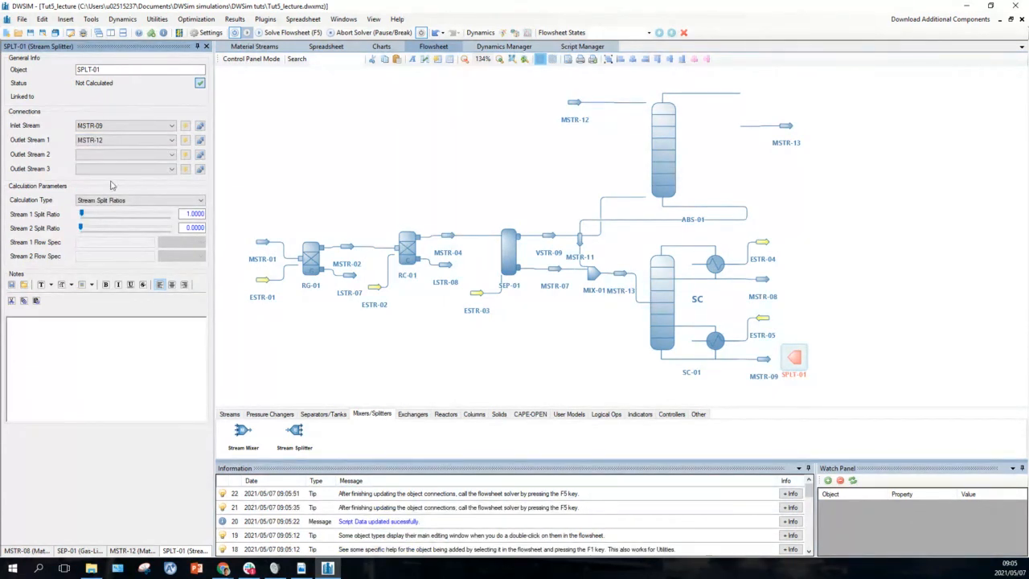
click(184, 155)
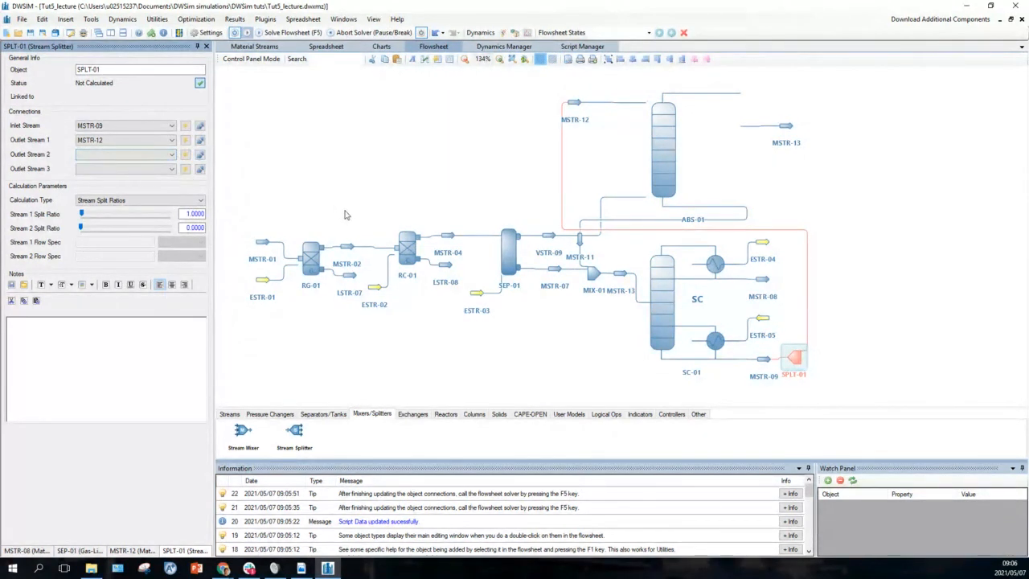
Delete the stream splitter that connects MSTR-09 to MSTR-12
click(797, 360)
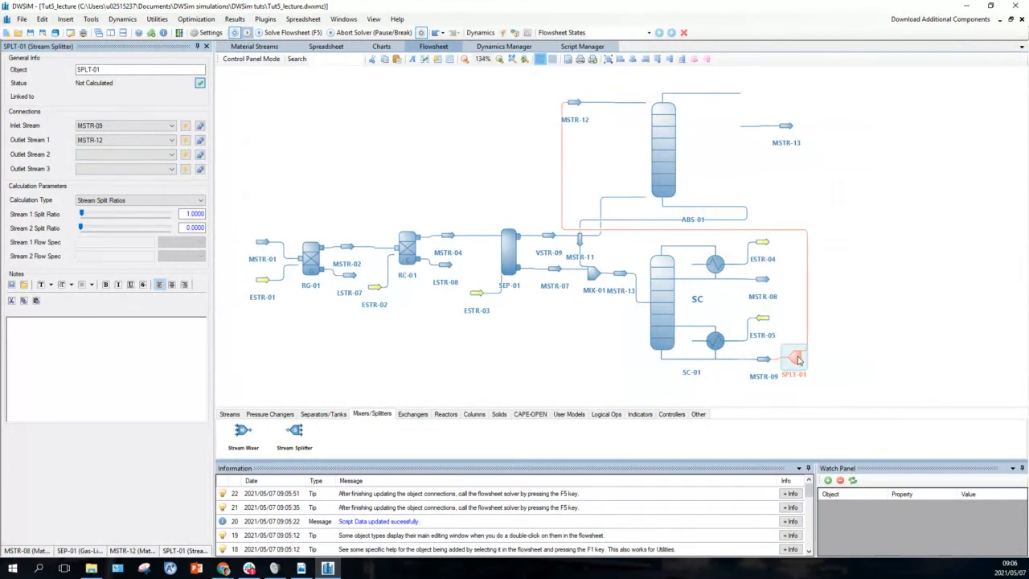
key(Delete)
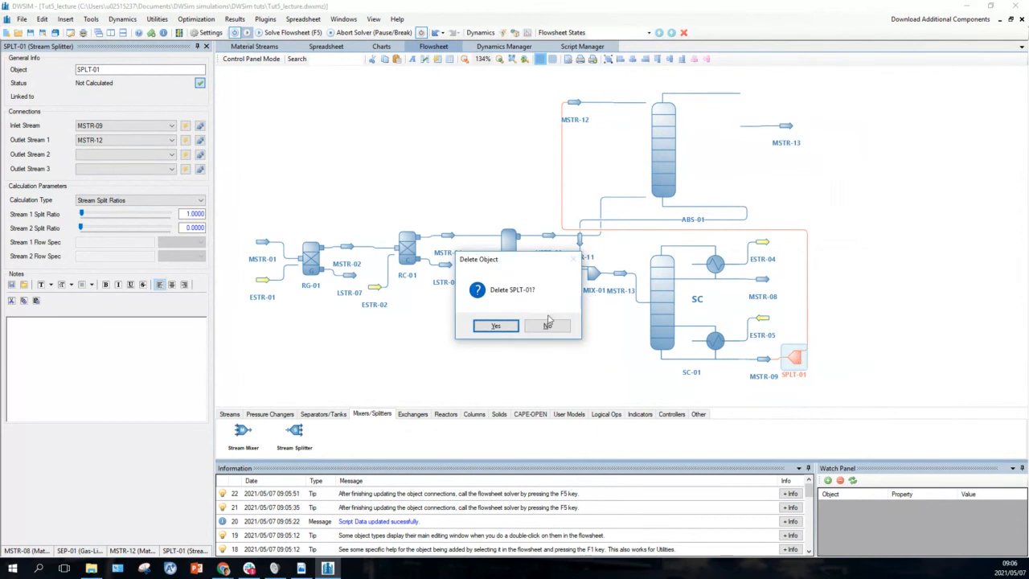
click(517, 329)
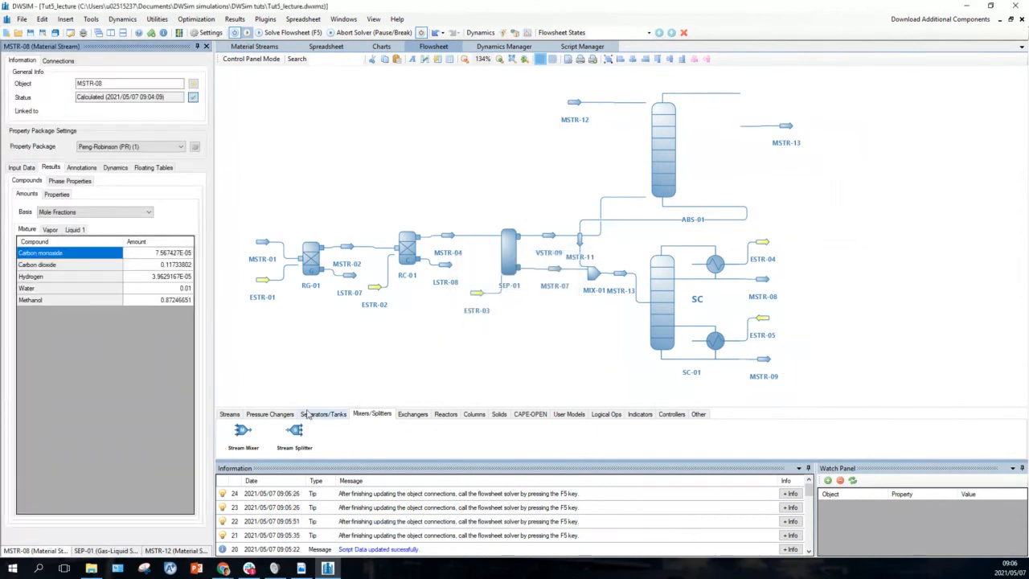
Add a cooler after MSTR-09, connect MSTR-09 as its inlet and create a new outlet stream for it
click(413, 414)
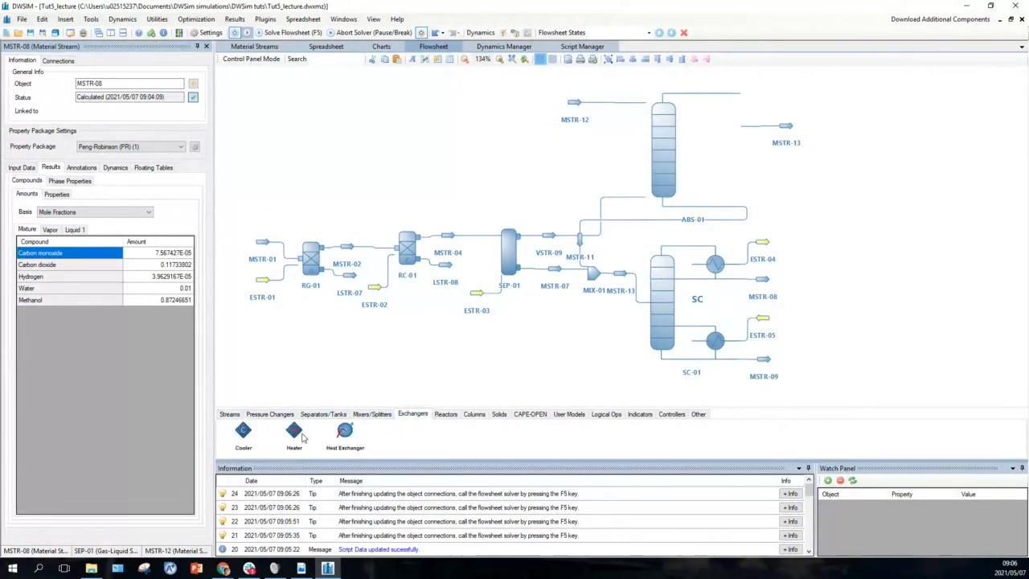
drag(246, 434, 794, 355)
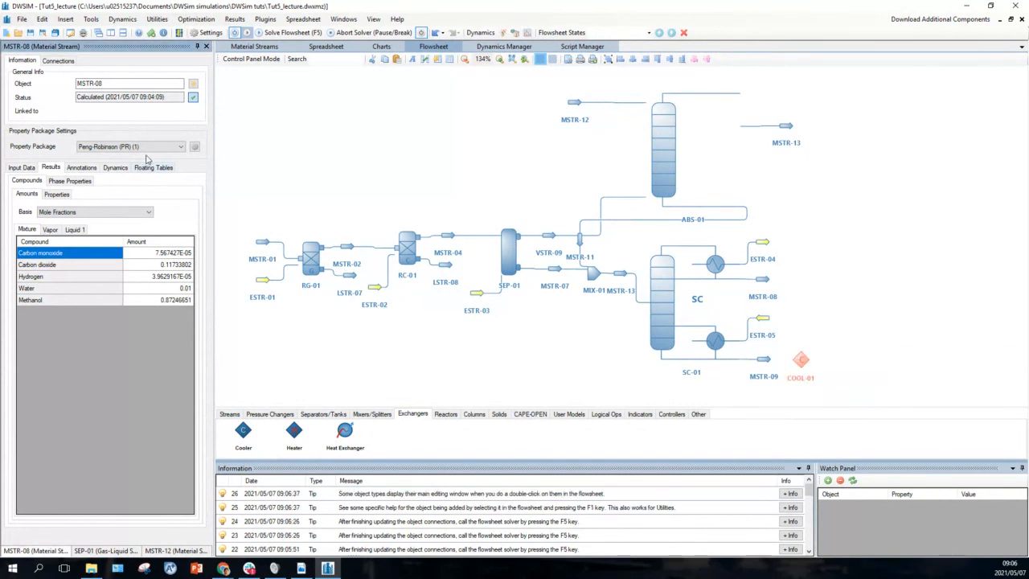
click(800, 359)
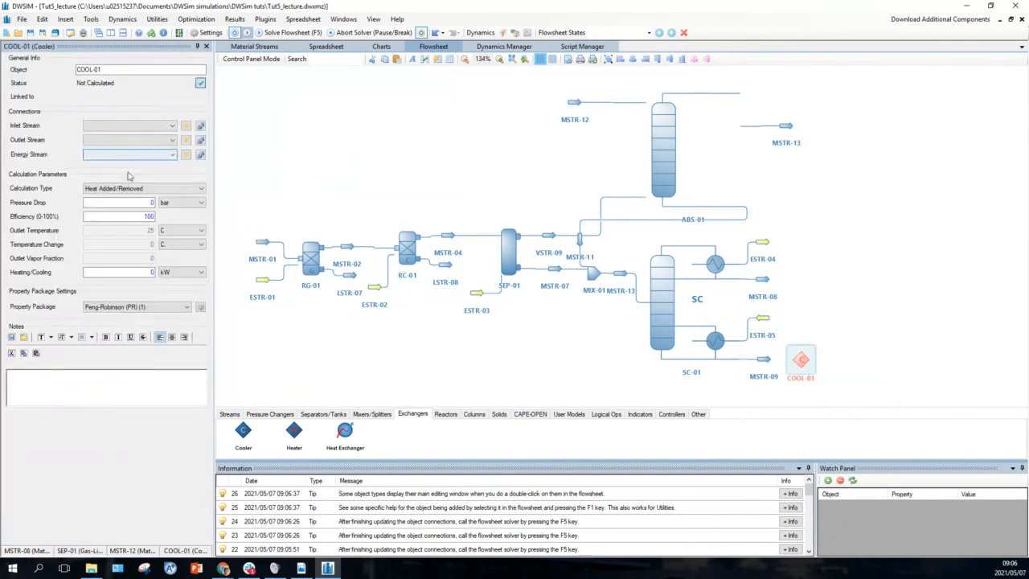
click(172, 126)
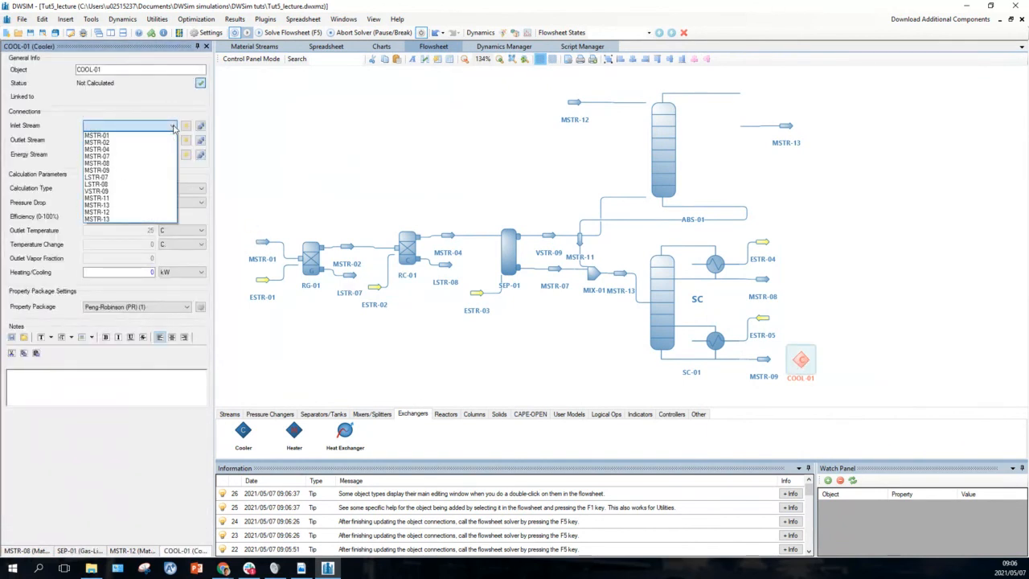
click(111, 171)
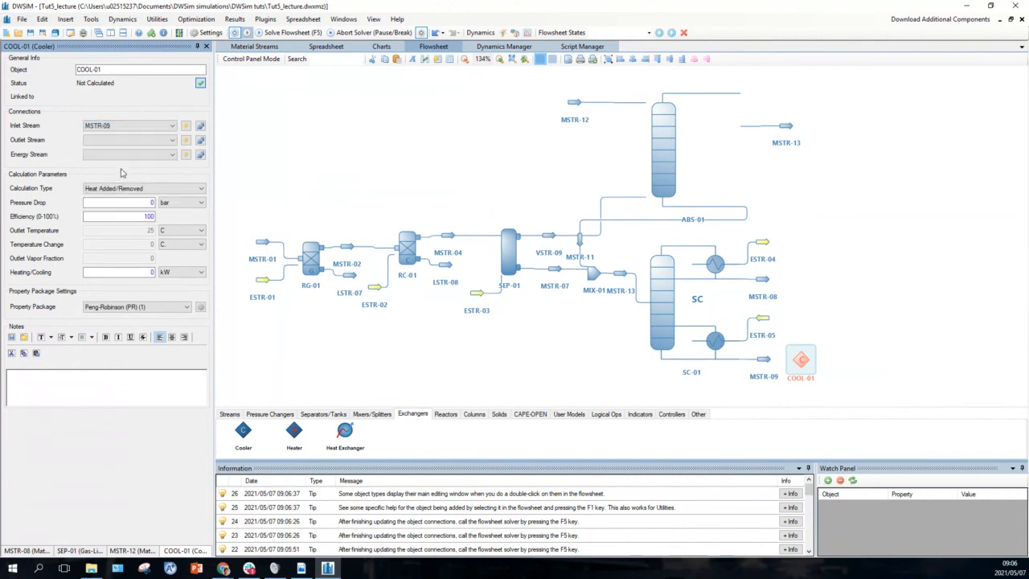
click(185, 141)
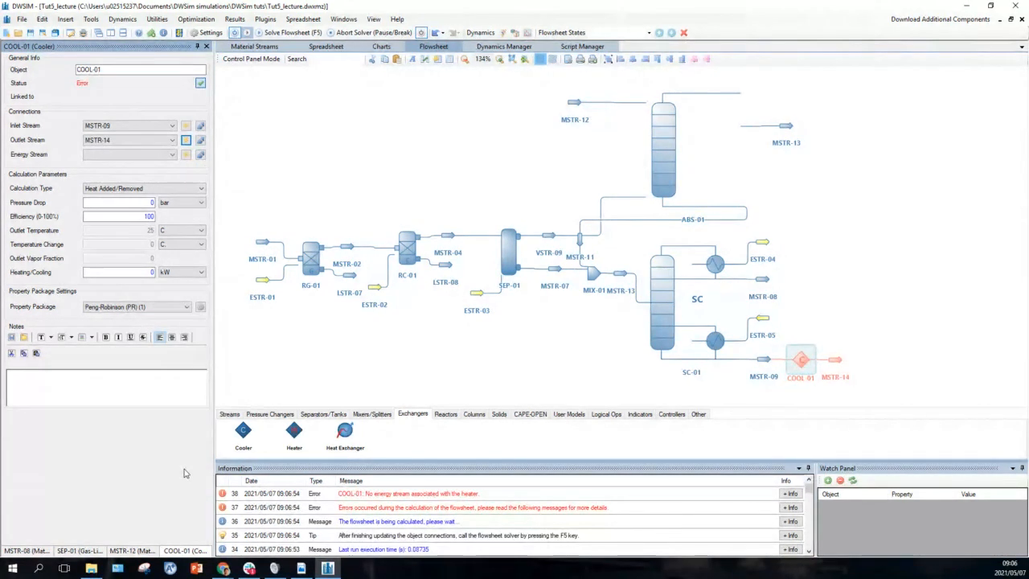
Add a stream splitter after MSTR-14 with MSTR-14 as inlet, MSTR-12 as first outlet and a new stream as second outlet
click(377, 416)
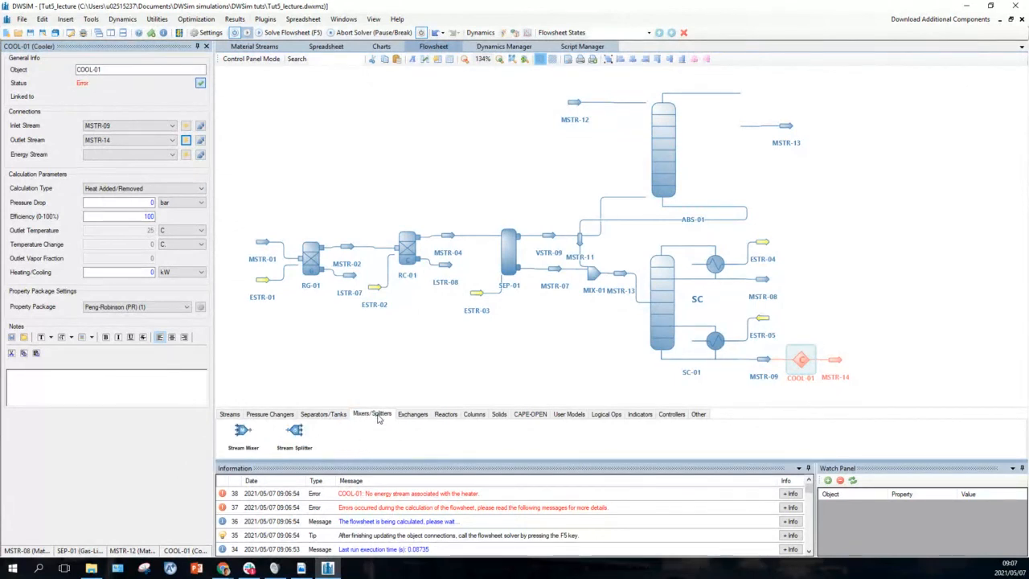
drag(294, 434, 877, 362)
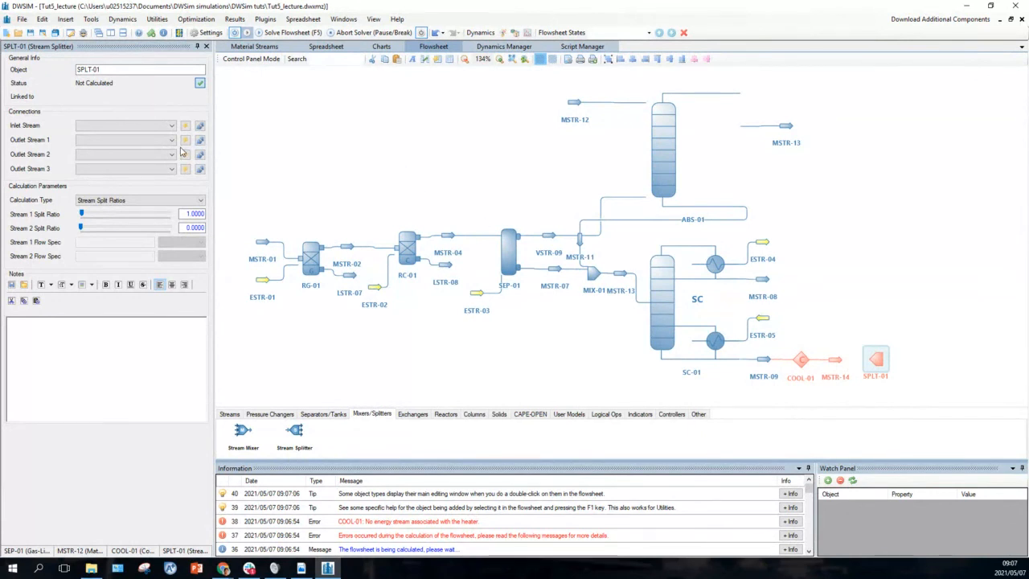
click(171, 126)
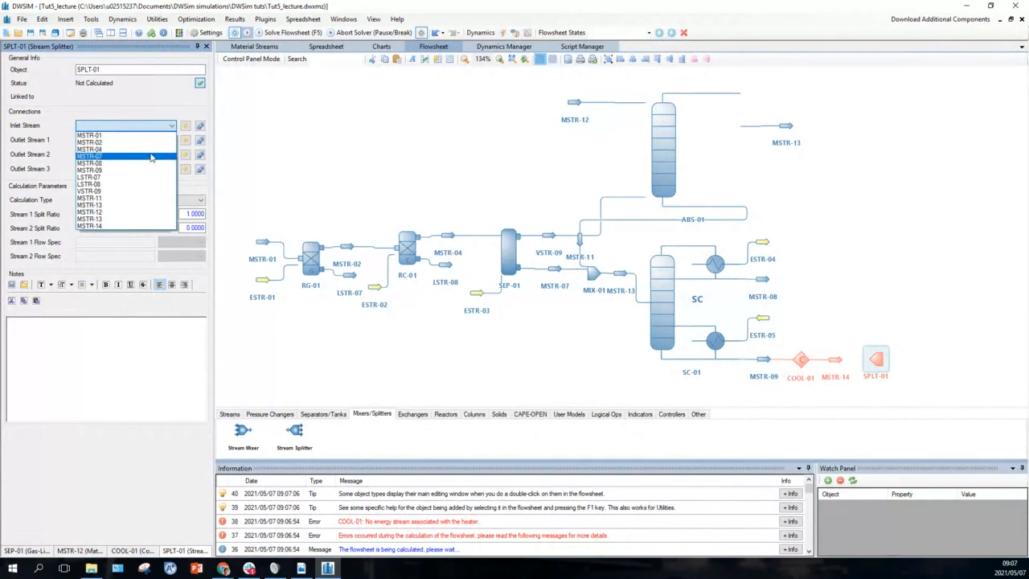
click(119, 227)
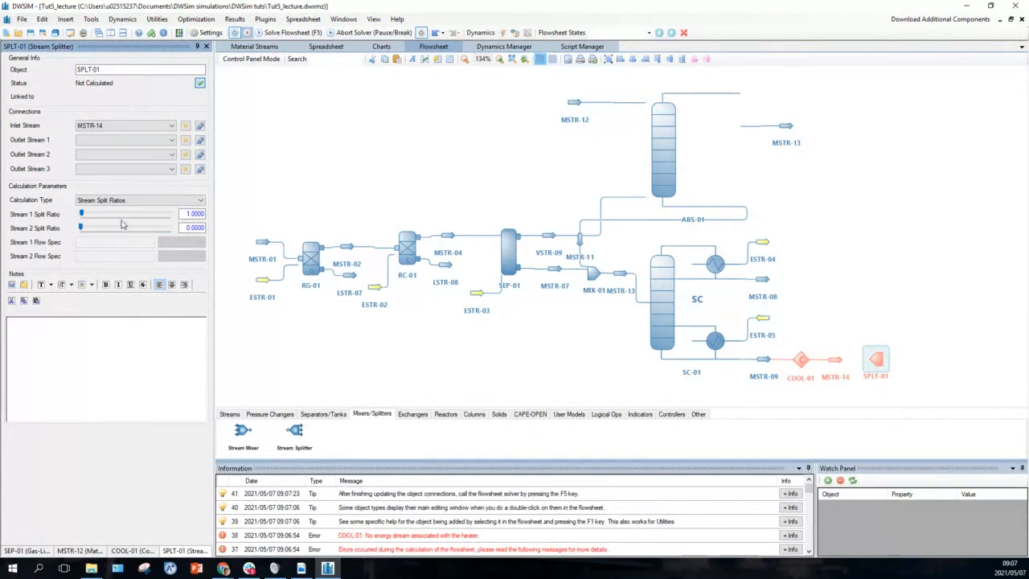
click(171, 140)
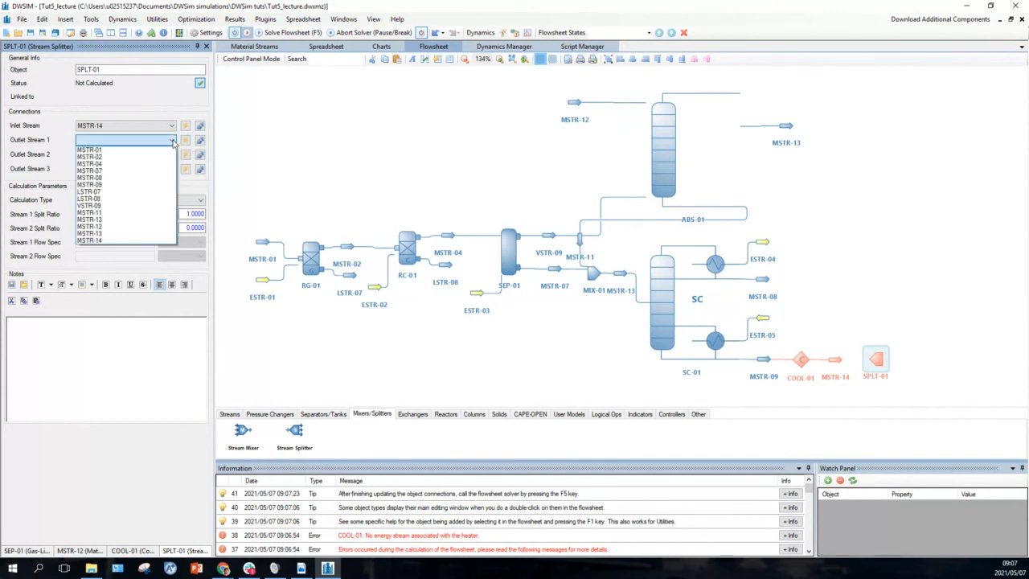
click(125, 226)
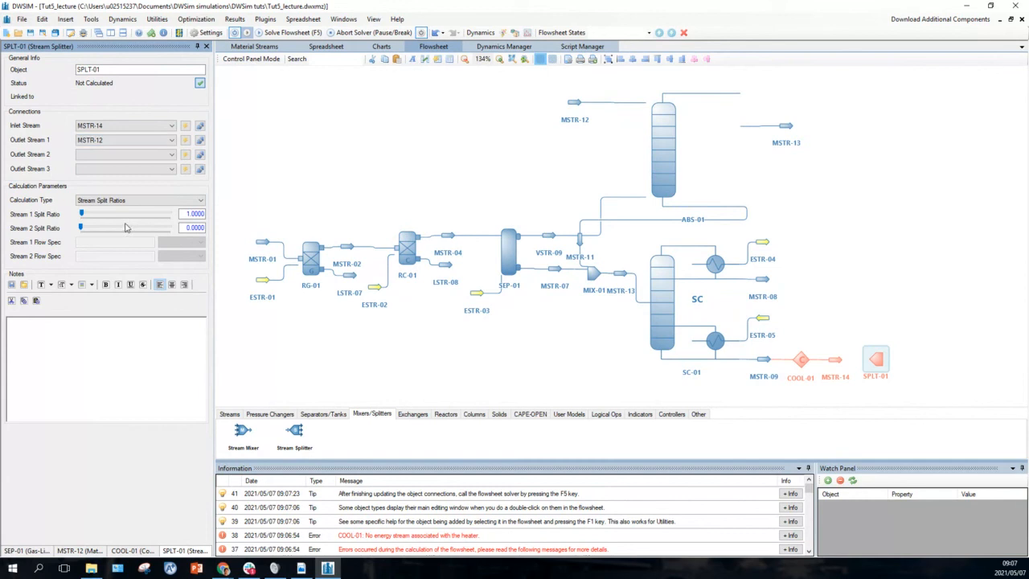
click(185, 156)
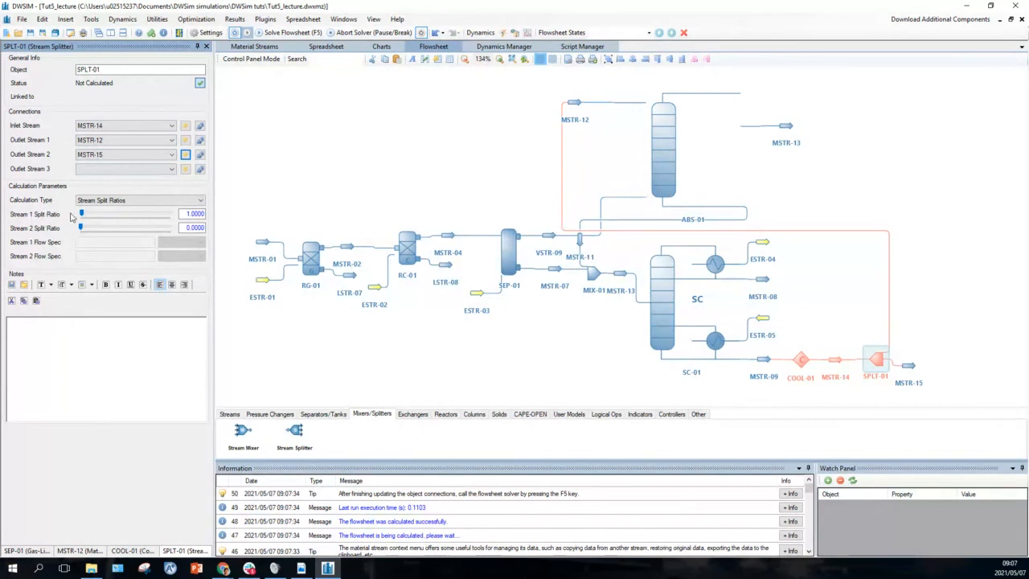
Set the splitter's calculation type to Stream Mass Flow Specs, with a stream 1 flow spec of 5000 kg/h
click(115, 200)
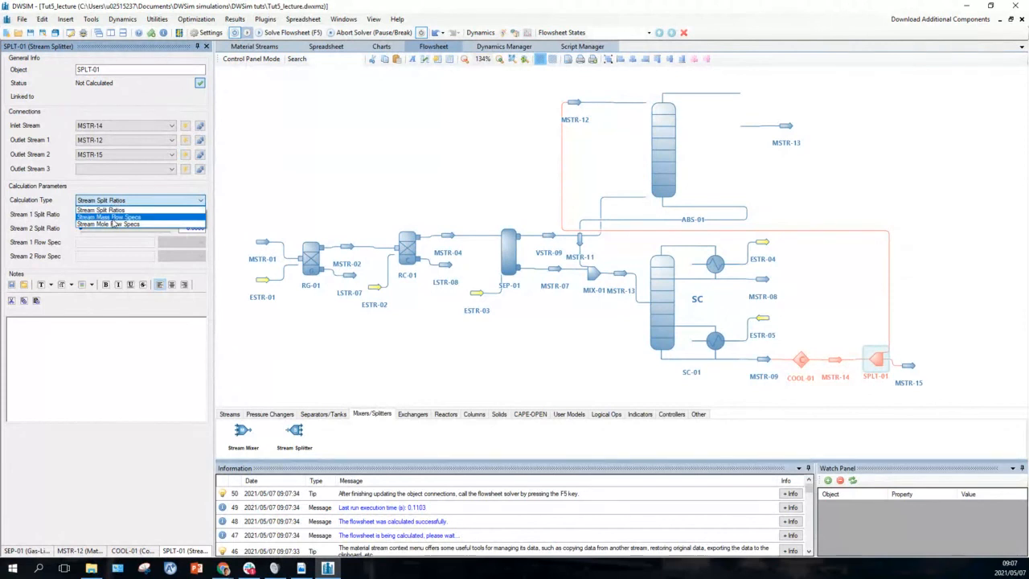
click(113, 218)
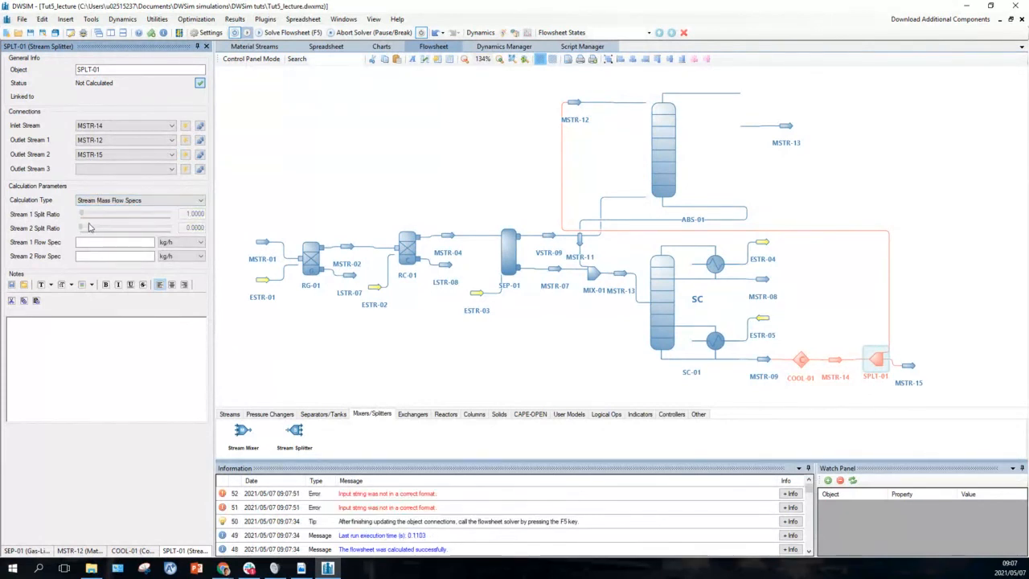
click(83, 242)
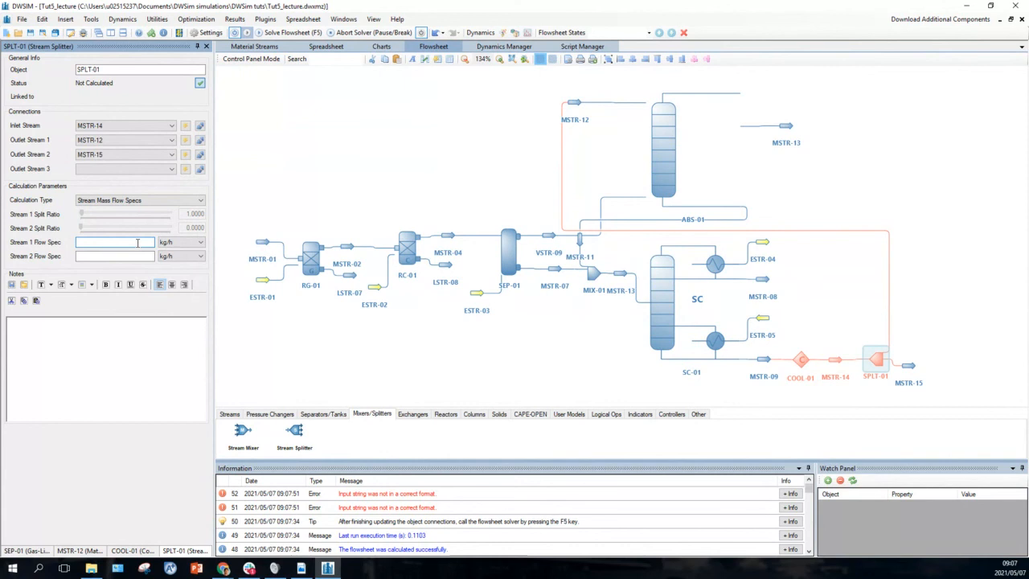
text(5000)
double_click(138, 246)
Set cooler COOL-01's calculation type to Outlet Temperature, with an outlet temperature of 40 C
click(800, 363)
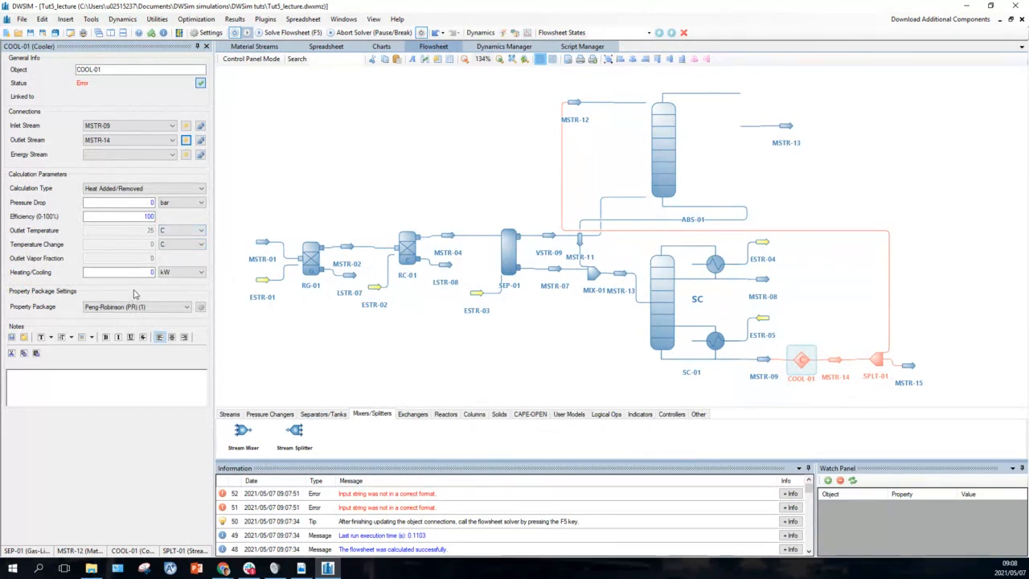
click(138, 190)
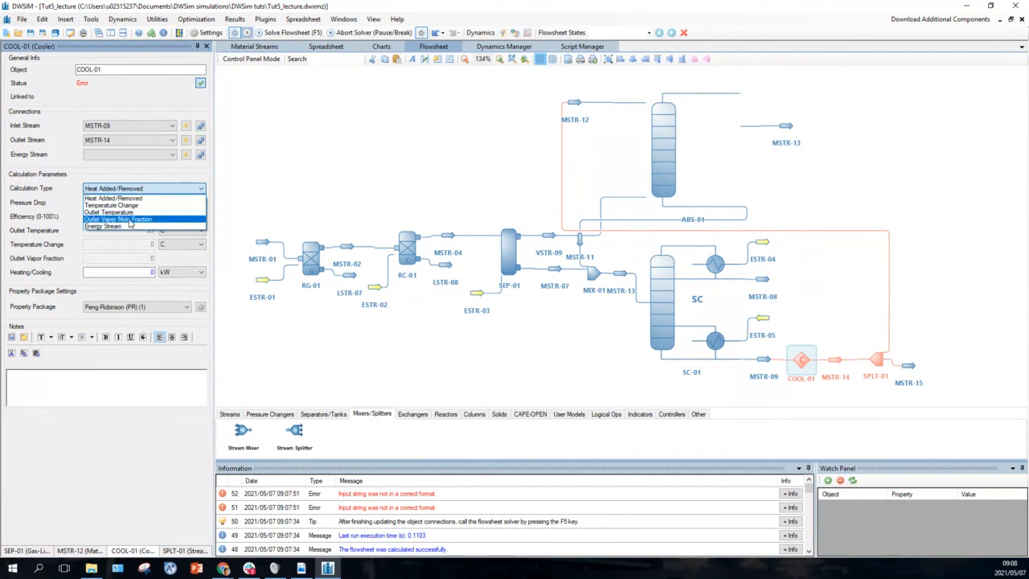
click(127, 212)
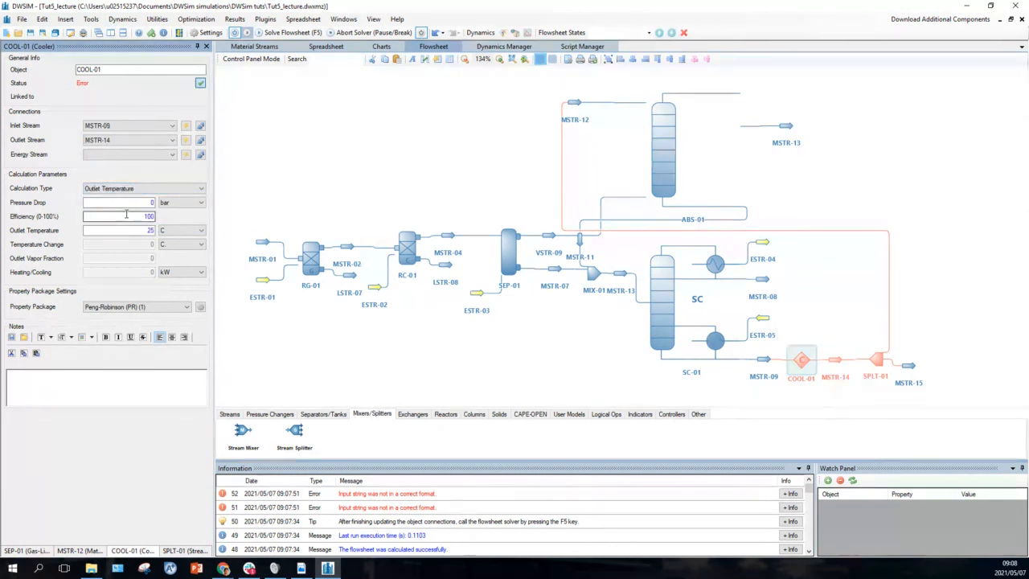
double_click(145, 229)
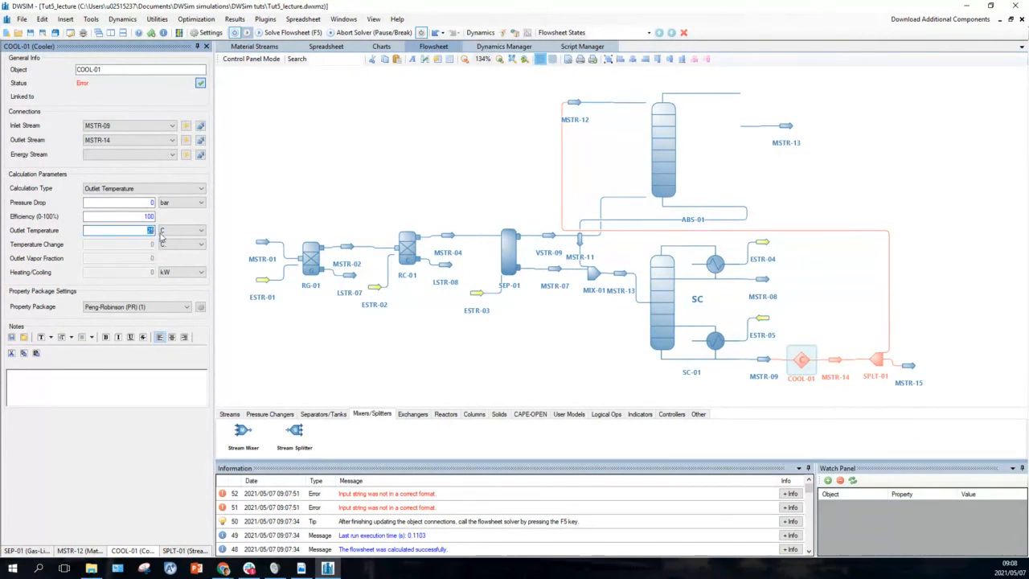
text(40)
Create a new third outlet stream on splitter SPLT-01, and disconnect it from the splitter
click(877, 359)
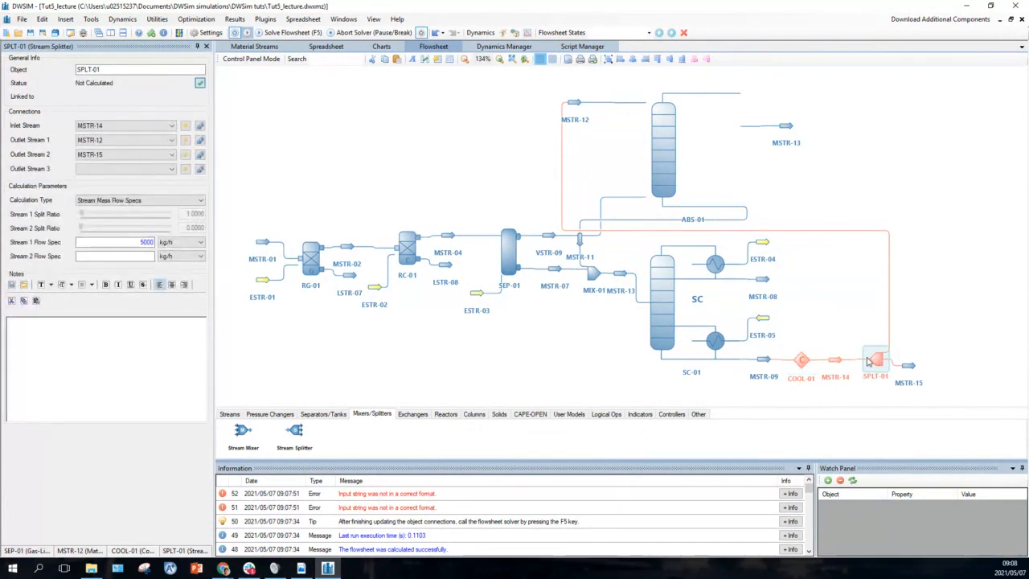
click(145, 242)
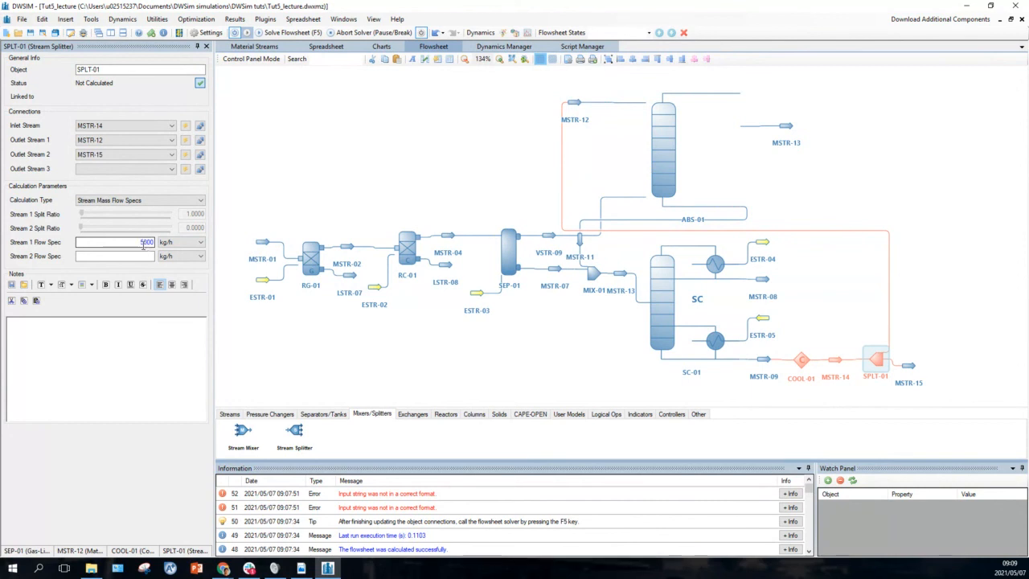
click(185, 172)
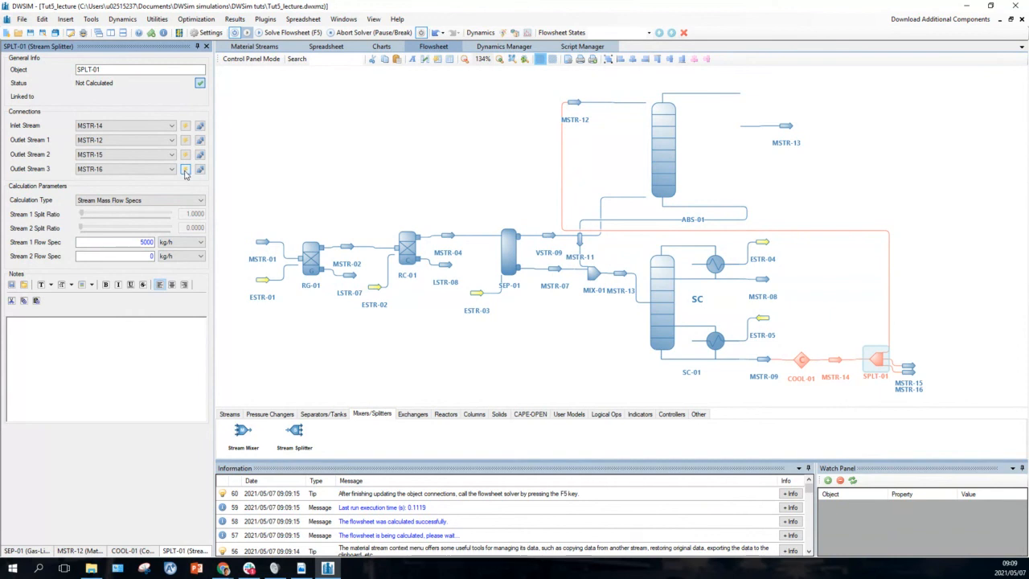
click(200, 170)
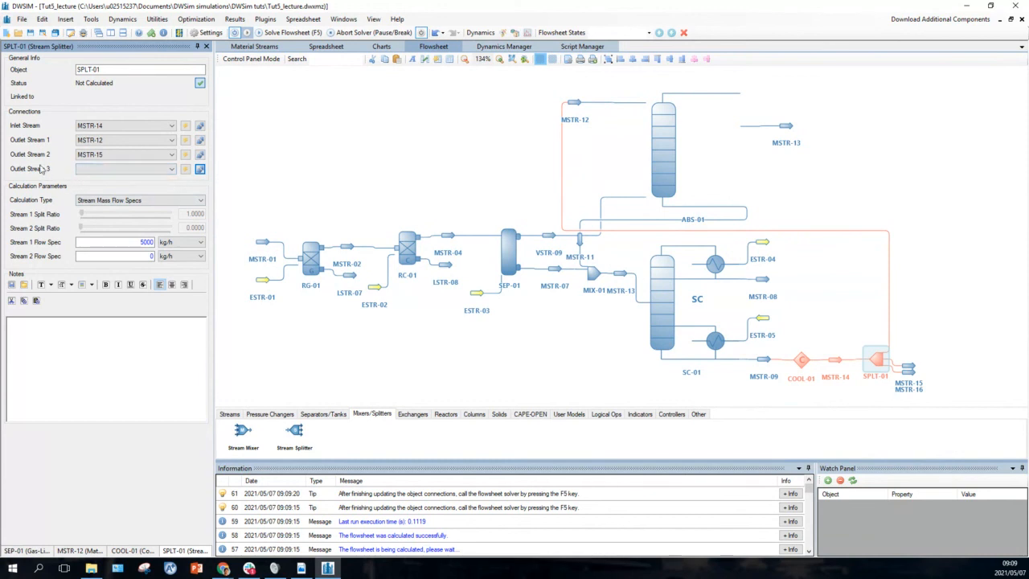
Create and connect a new energy stream for cooler COOL-01
click(801, 364)
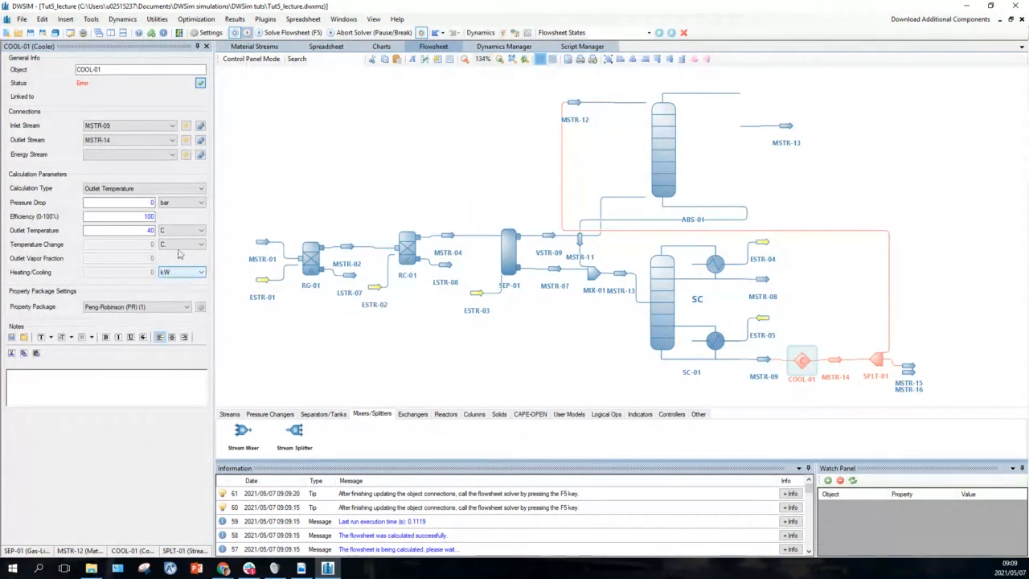
click(186, 155)
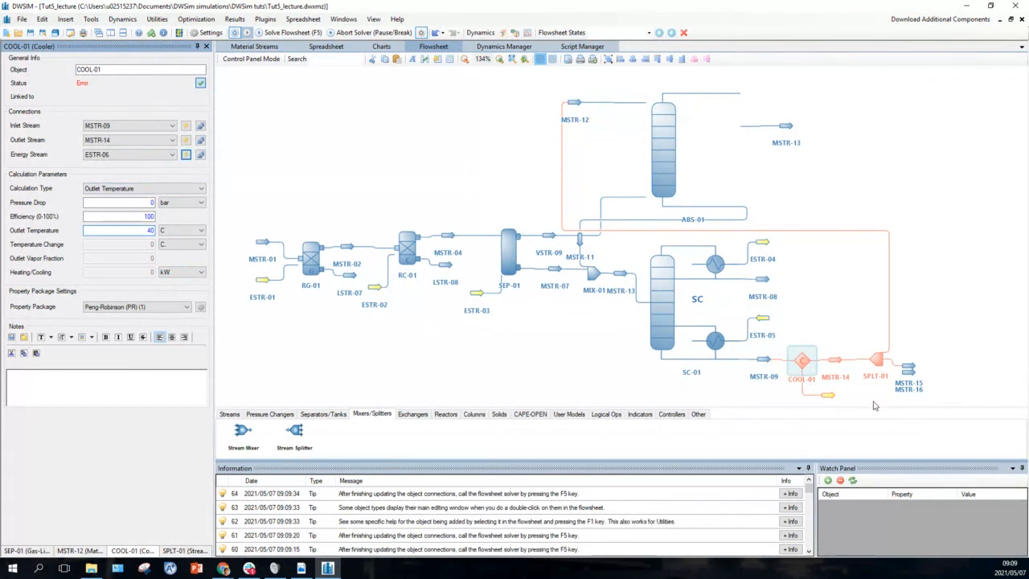
click(872, 403)
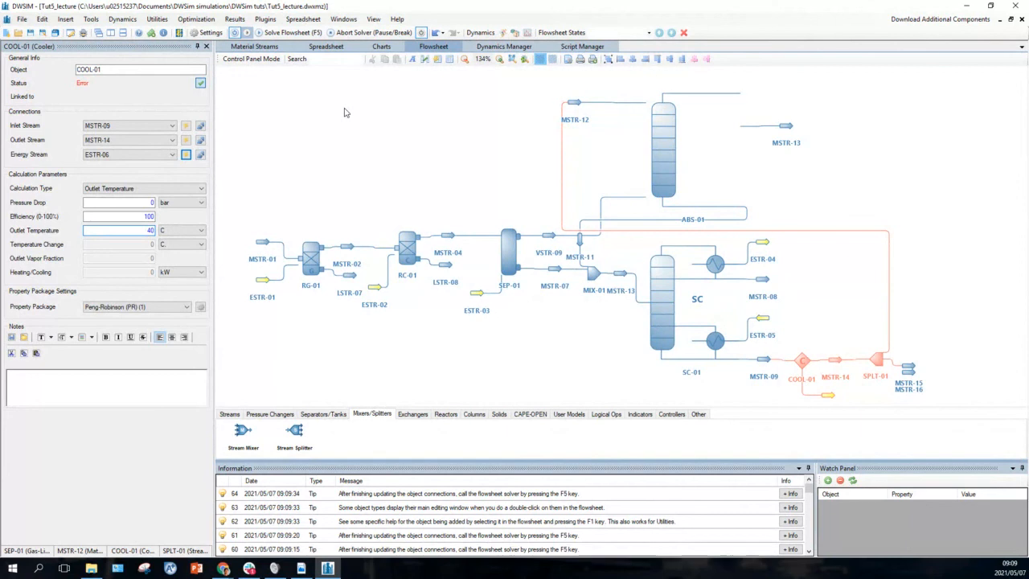
Delete the unconnected material stream MSTR-16 beside the splitter
mouse_move(625, 280)
click(912, 378)
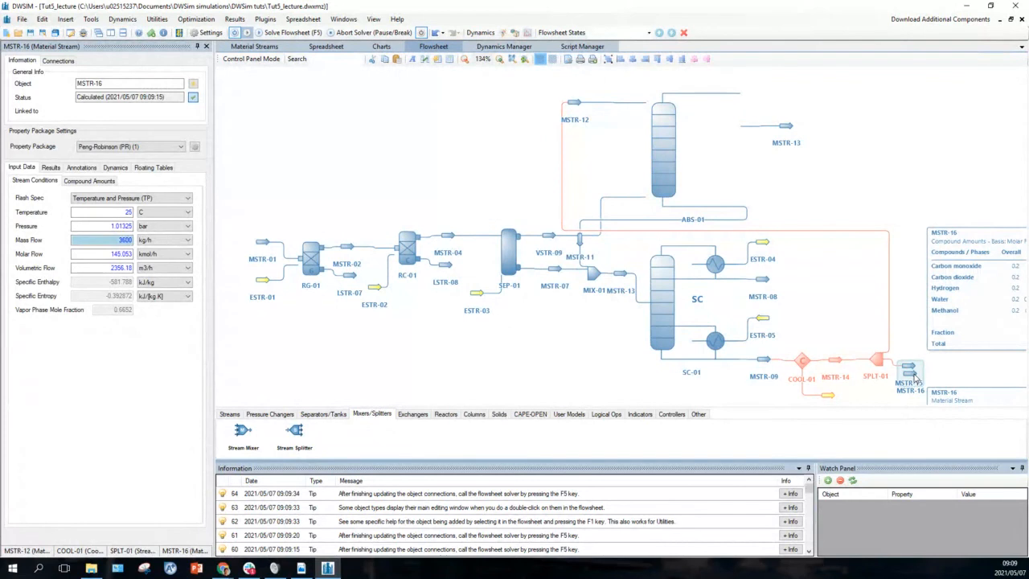
key(Delete)
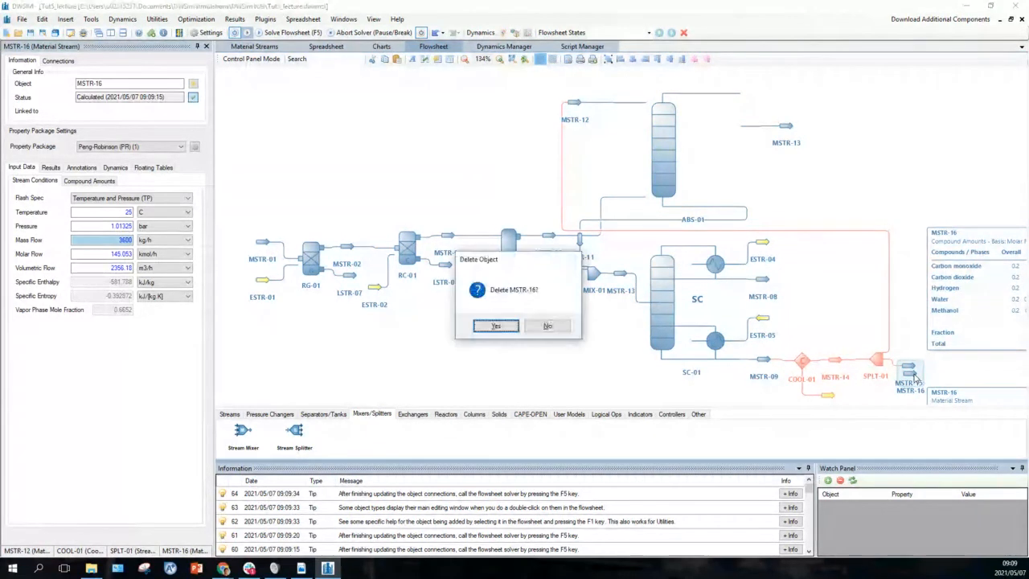
click(495, 325)
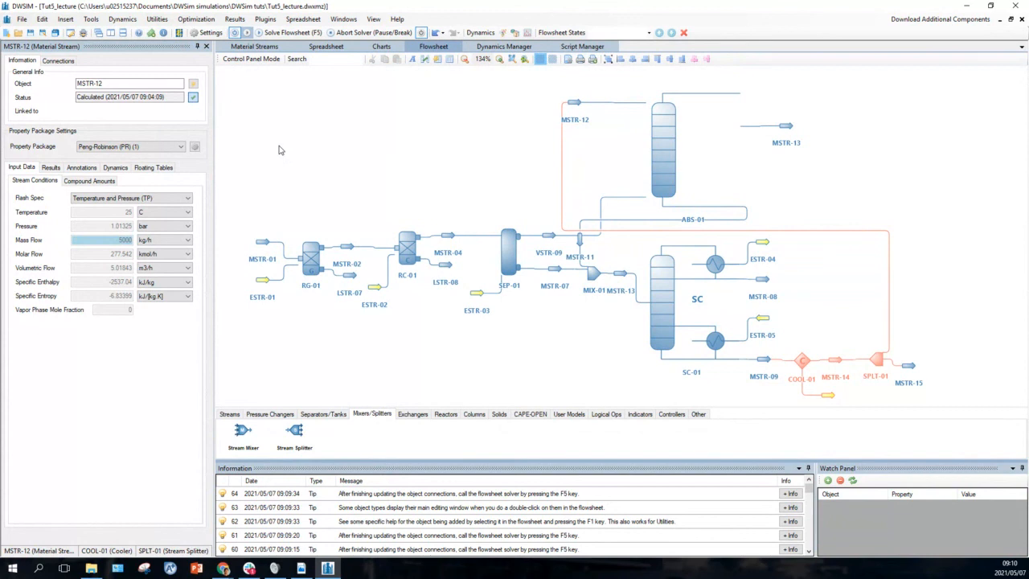
Try to solve the flowsheet with MSTR-12 fed directly from splitter SPLT-01
click(247, 33)
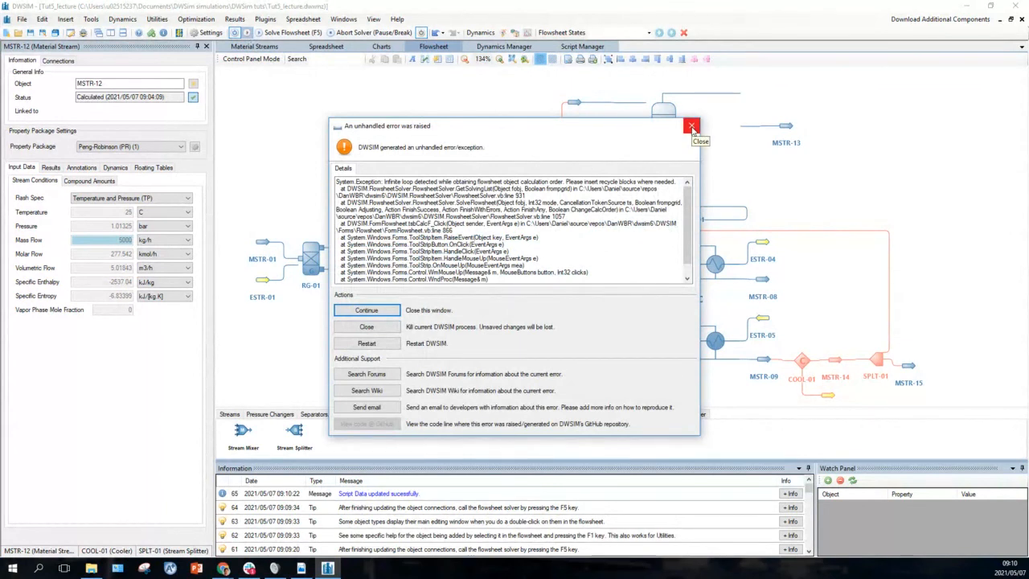
click(691, 127)
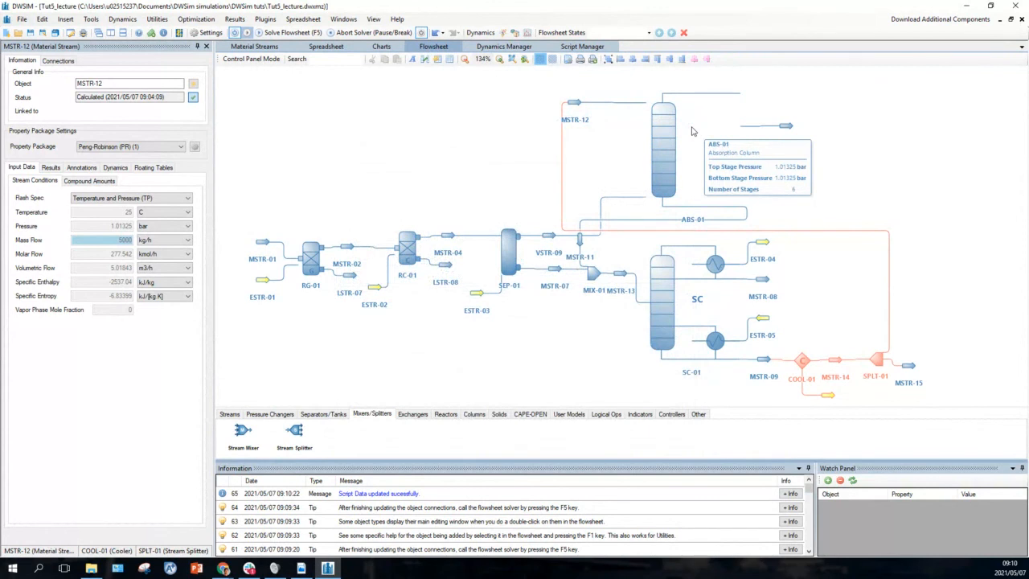
mouse_move(577, 105)
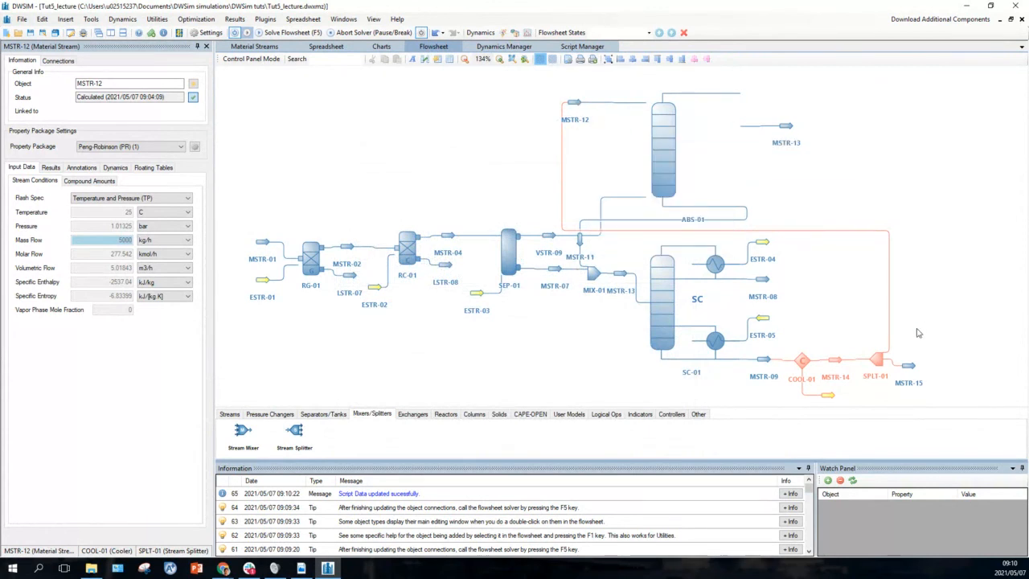
mouse_move(911, 367)
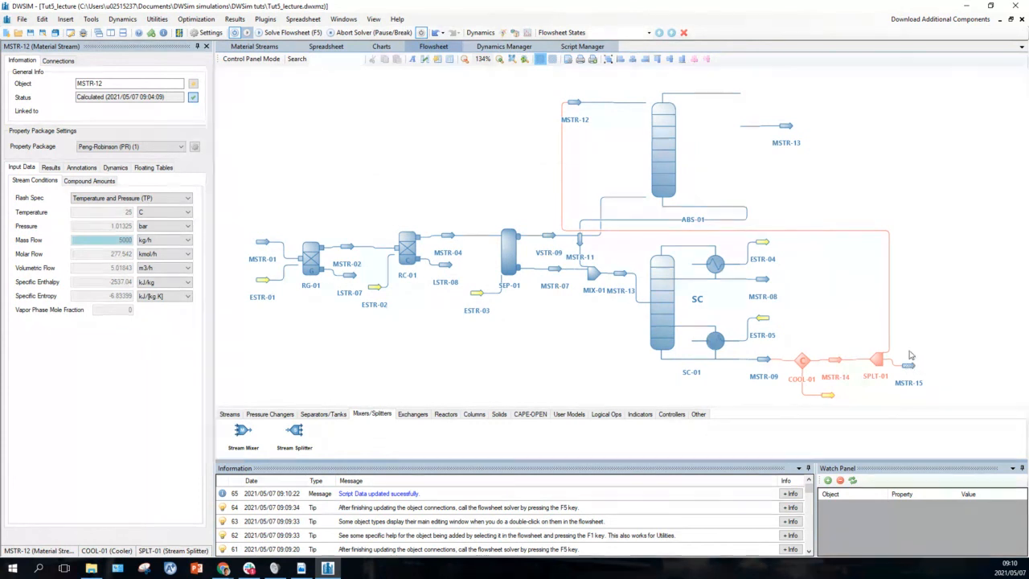
drag(909, 340, 621, 132)
mouse_move(622, 164)
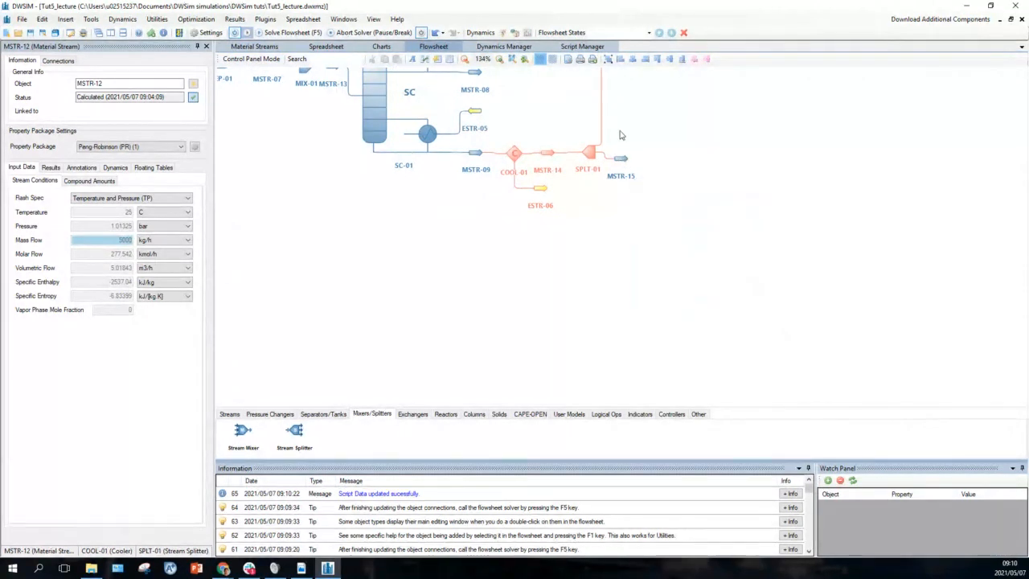
drag(621, 135, 914, 325)
Check the stream 1 flow spec of splitter SPLT-01 and try to solve the flowsheet again
click(884, 341)
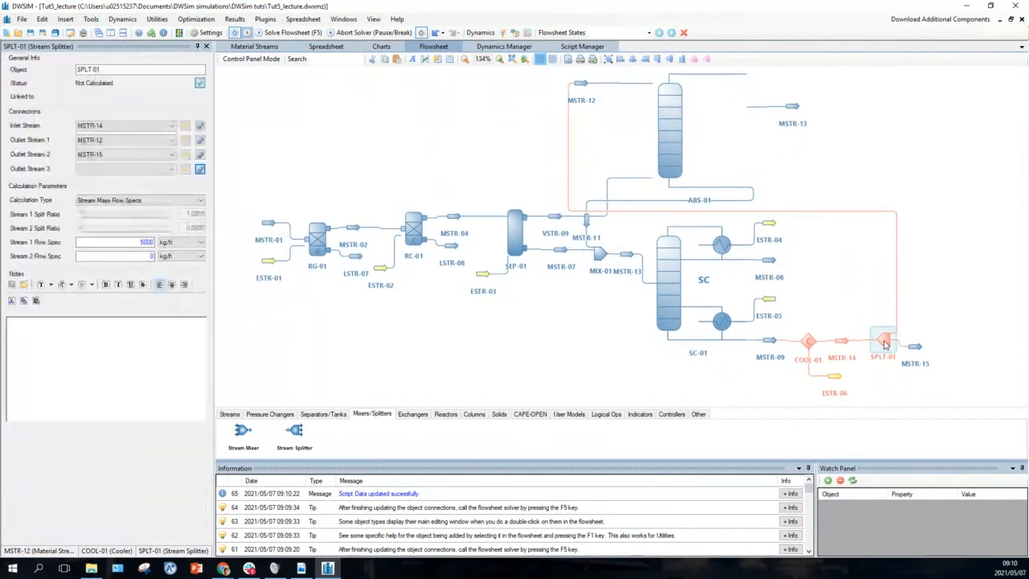
click(141, 241)
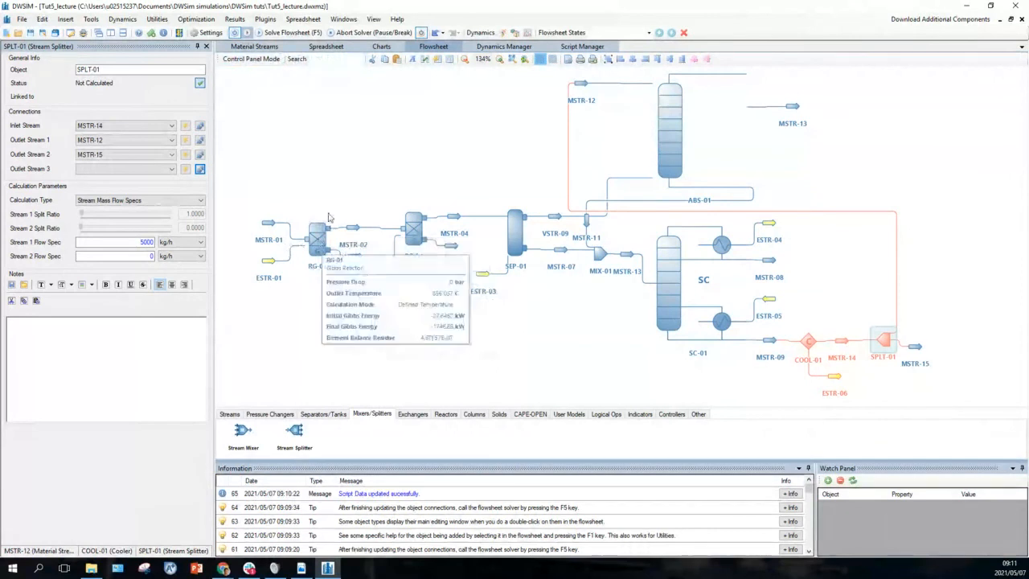
click(247, 33)
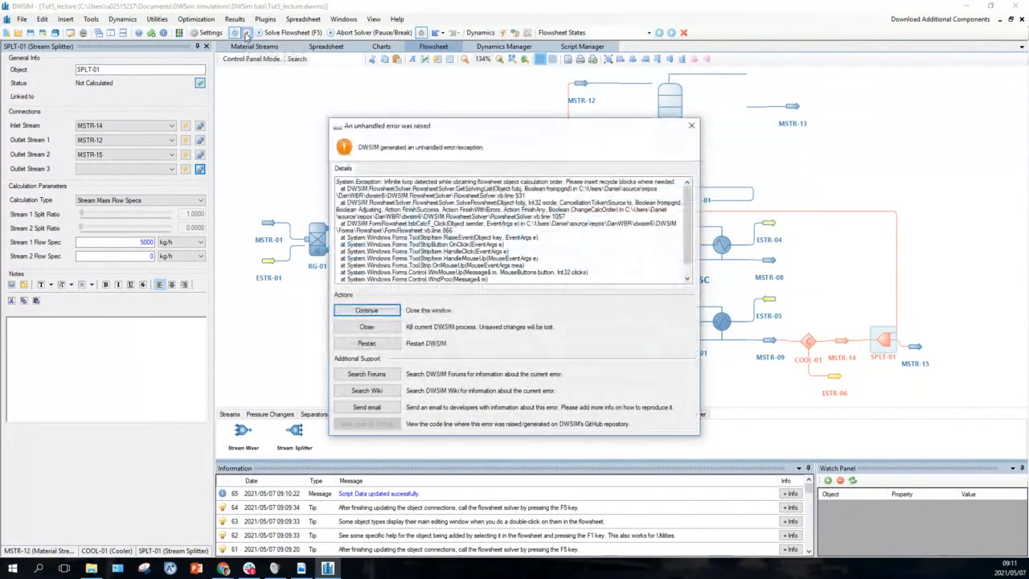
click(691, 125)
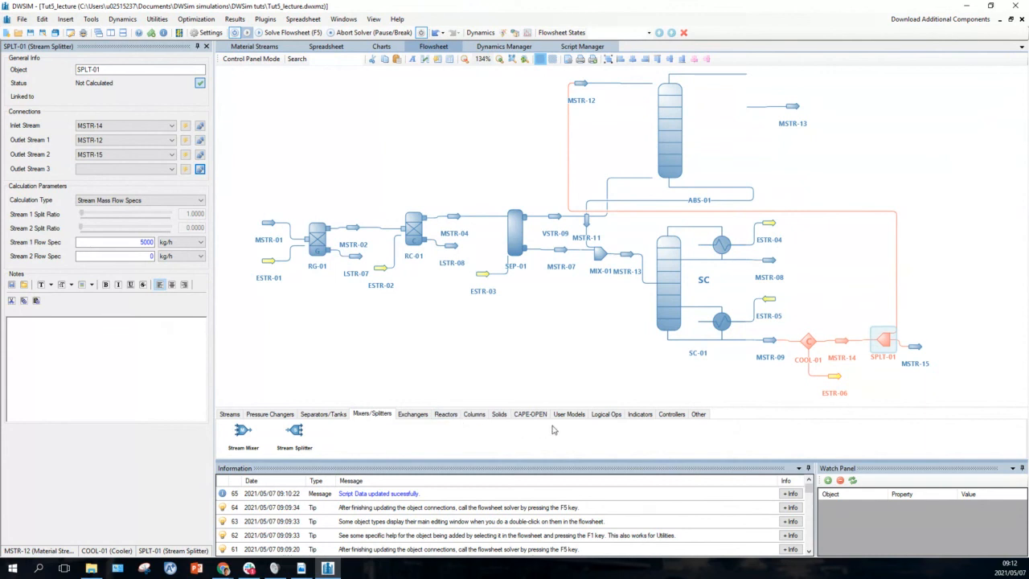
Add a material recycle block on the line below stream MSTR-12 and rotate it to 90°
click(607, 415)
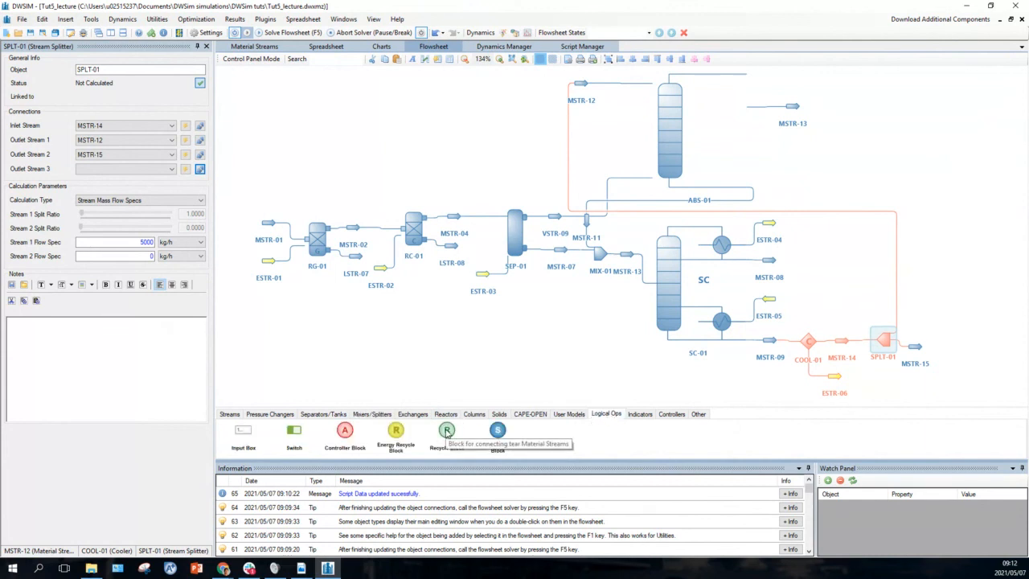
drag(447, 432, 565, 146)
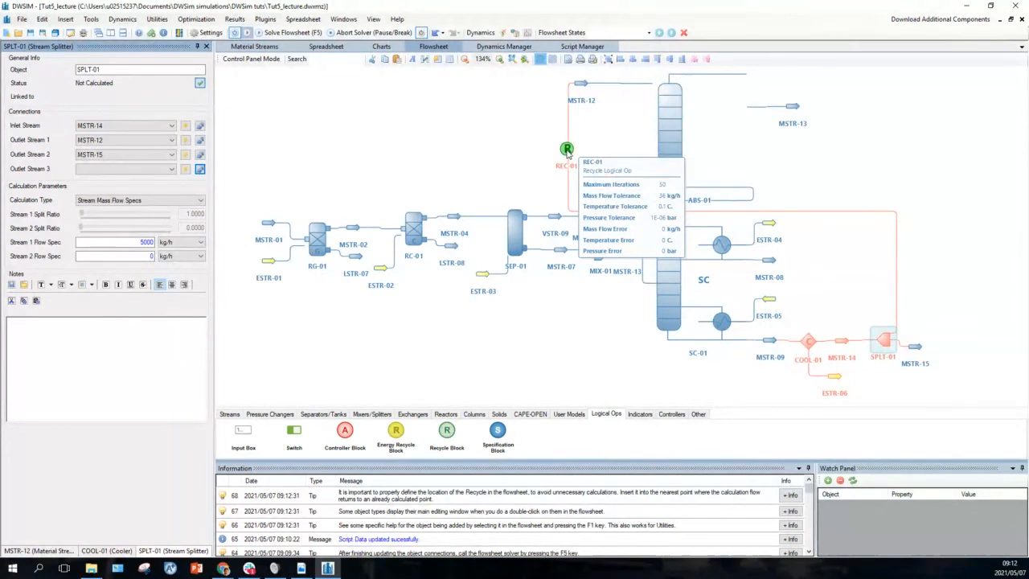
click(567, 151)
right_click(567, 153)
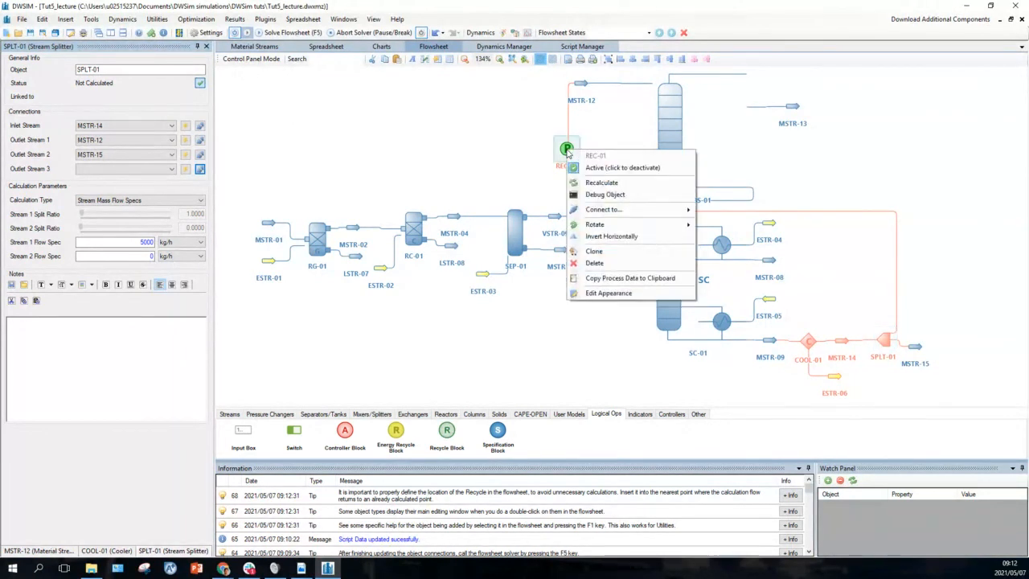
mouse_move(596, 226)
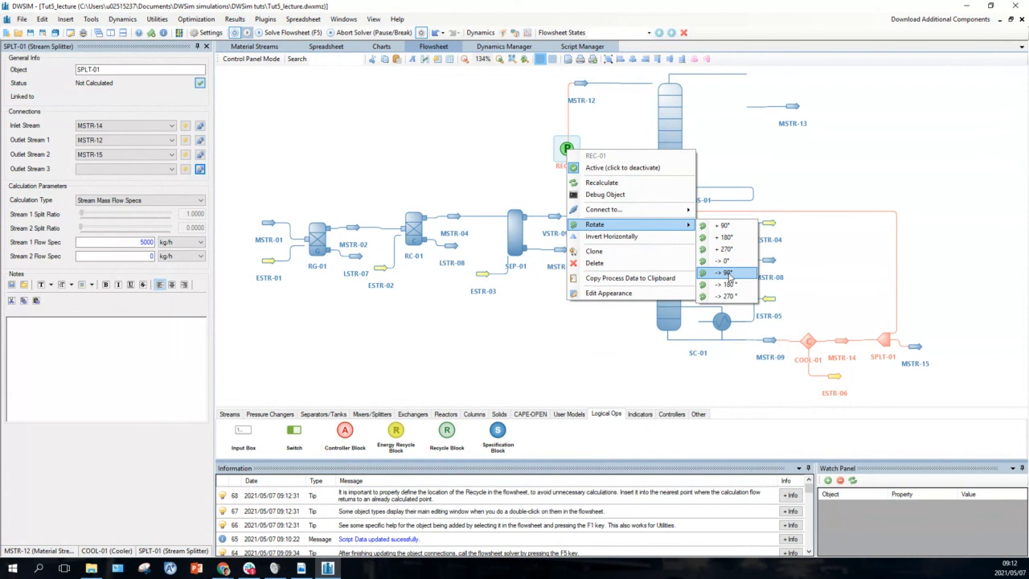
click(728, 273)
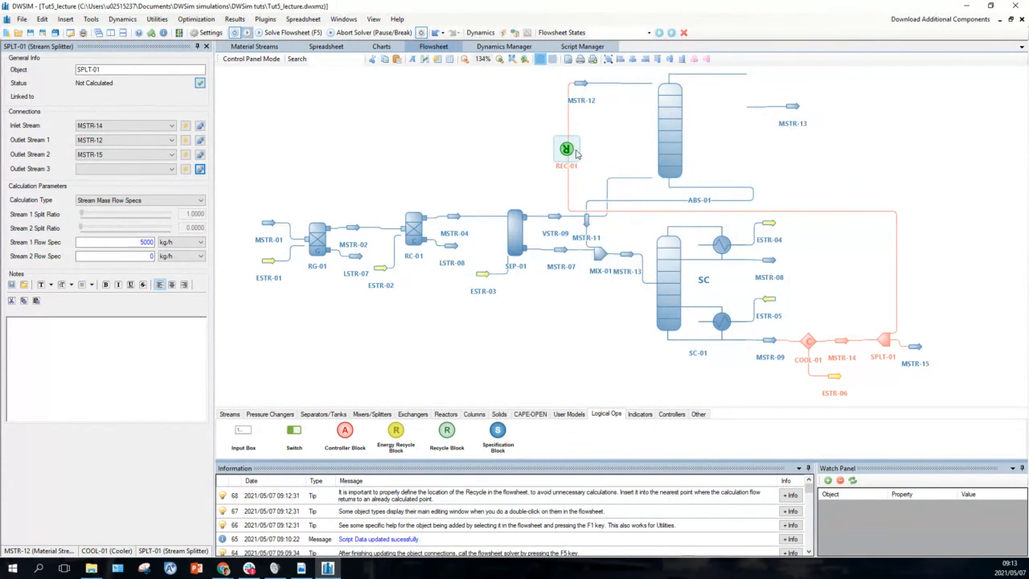
Create and connect a new inlet material stream for recycle block REC-01
right_click(576, 151)
click(567, 149)
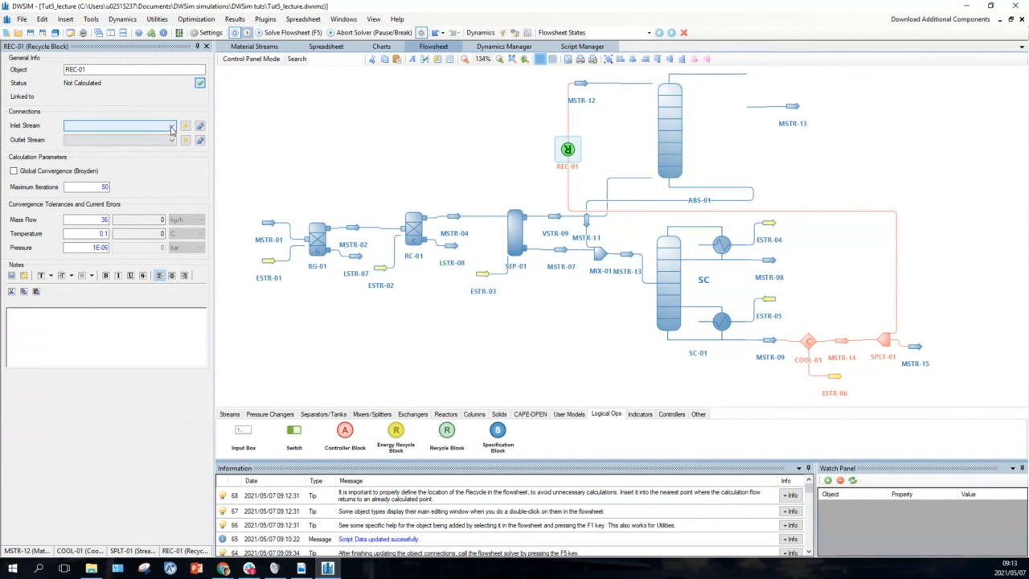
click(185, 126)
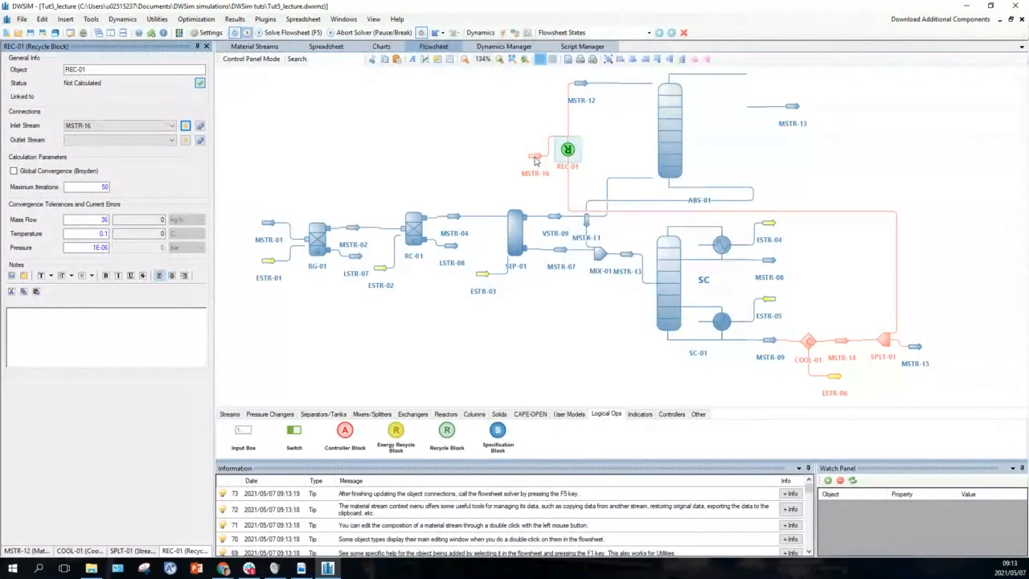
Rotate stream MSTR-16 to point upward and place it directly below recycle block REC-01
right_click(536, 161)
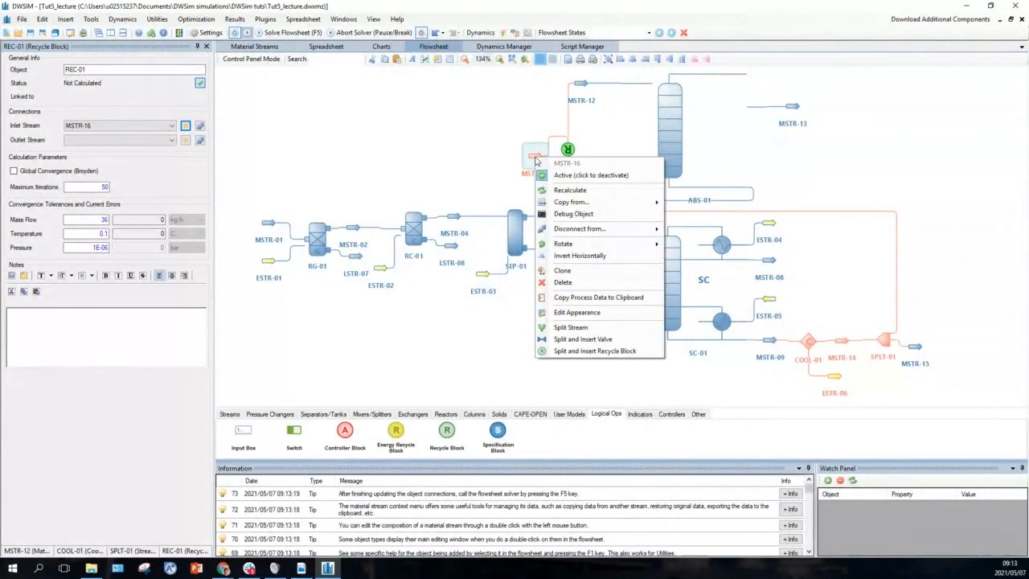
mouse_move(560, 247)
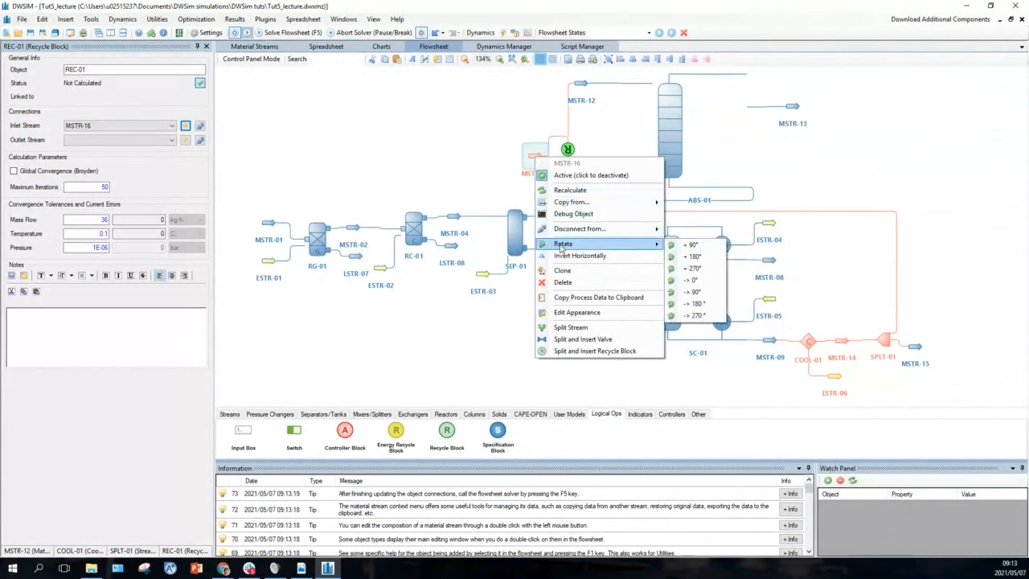
click(693, 293)
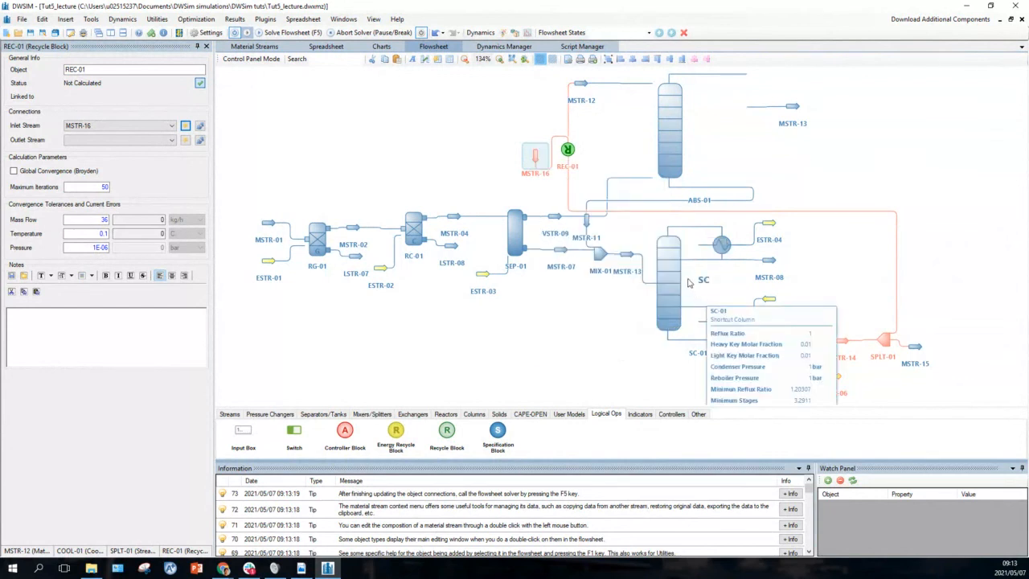
right_click(536, 155)
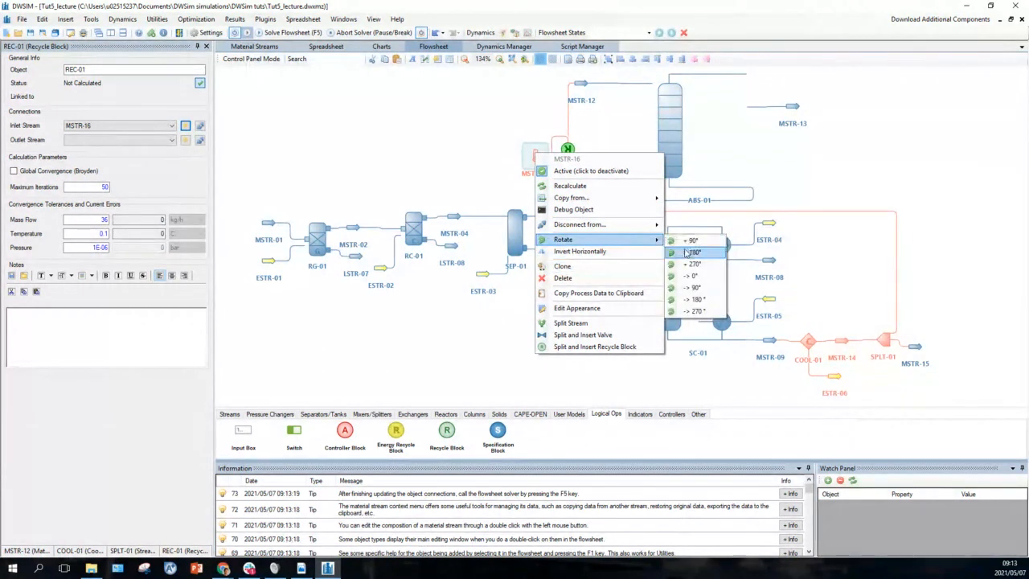
click(693, 254)
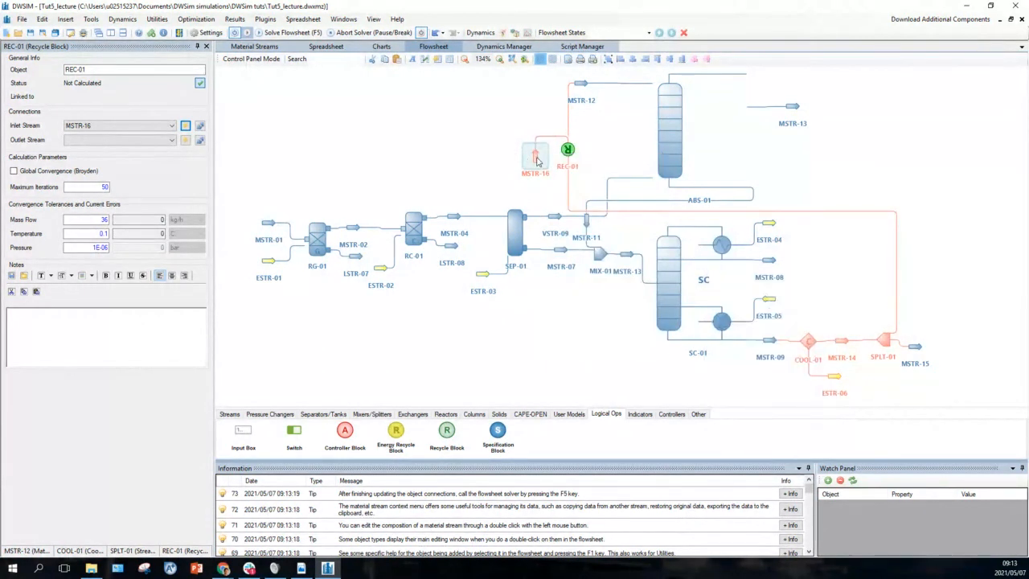
drag(545, 167, 567, 190)
Rotate recycle block REC-01 so its inlet side faces stream MSTR-16 below it
click(568, 150)
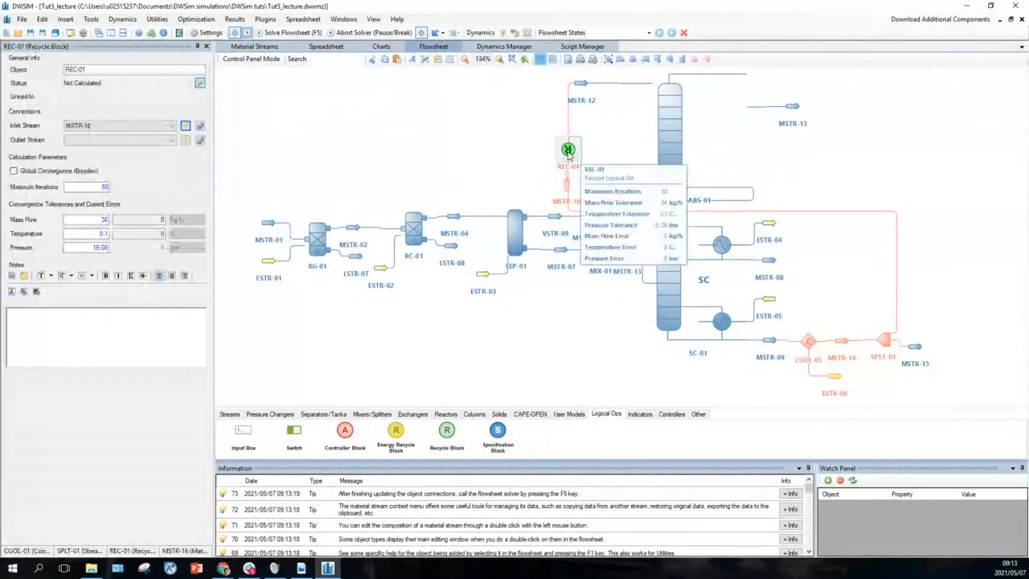
right_click(567, 153)
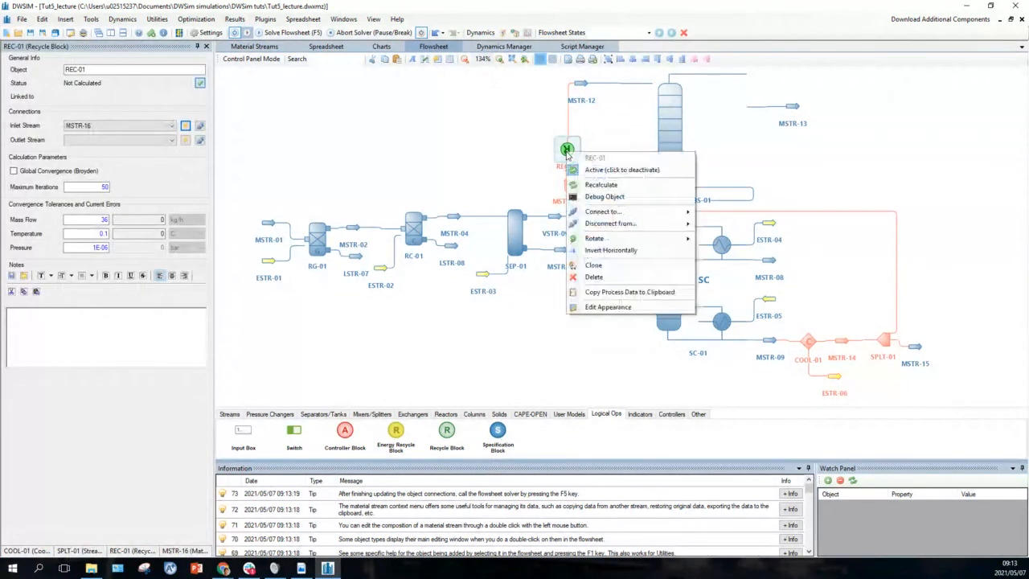
mouse_move(674, 242)
click(718, 250)
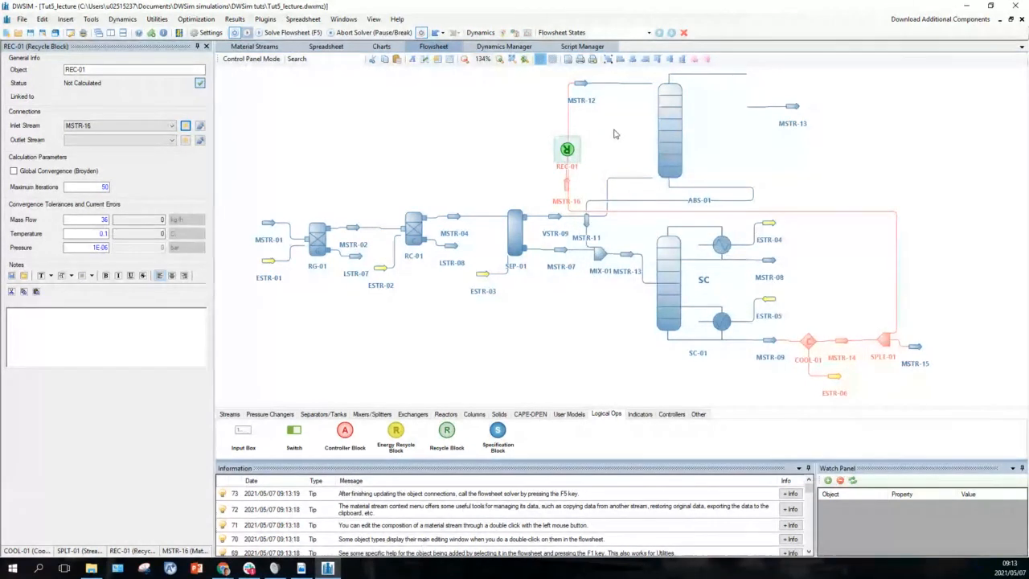
Replace MSTR-12 with MSTR-16 as outlet stream 1 of splitter SPLT-01
click(884, 341)
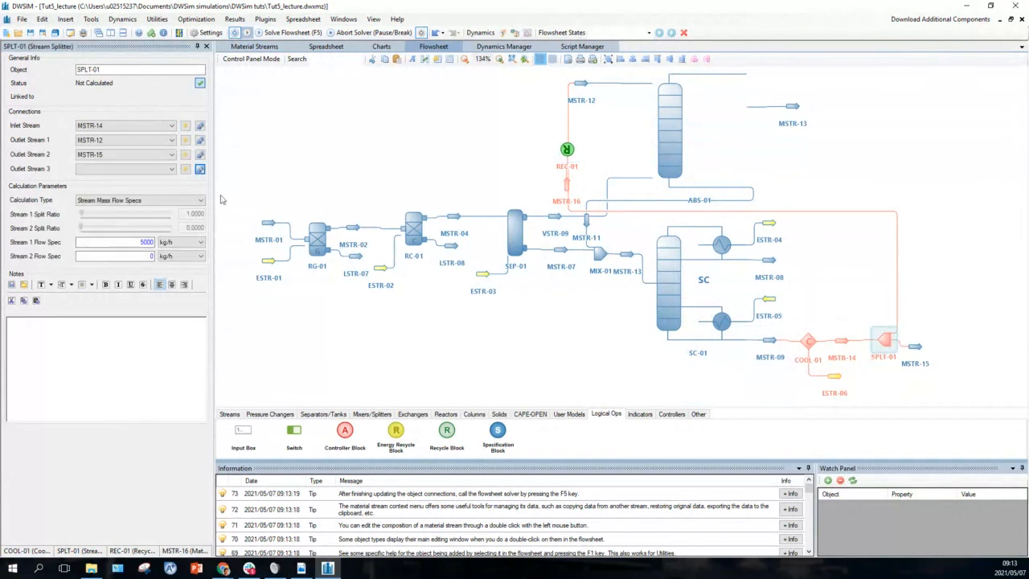
click(171, 141)
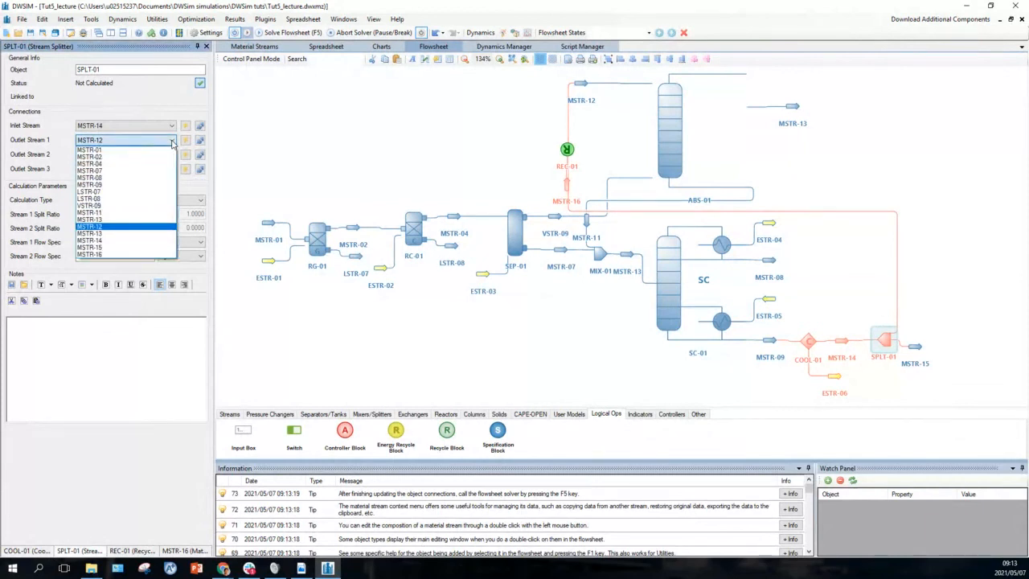
click(101, 253)
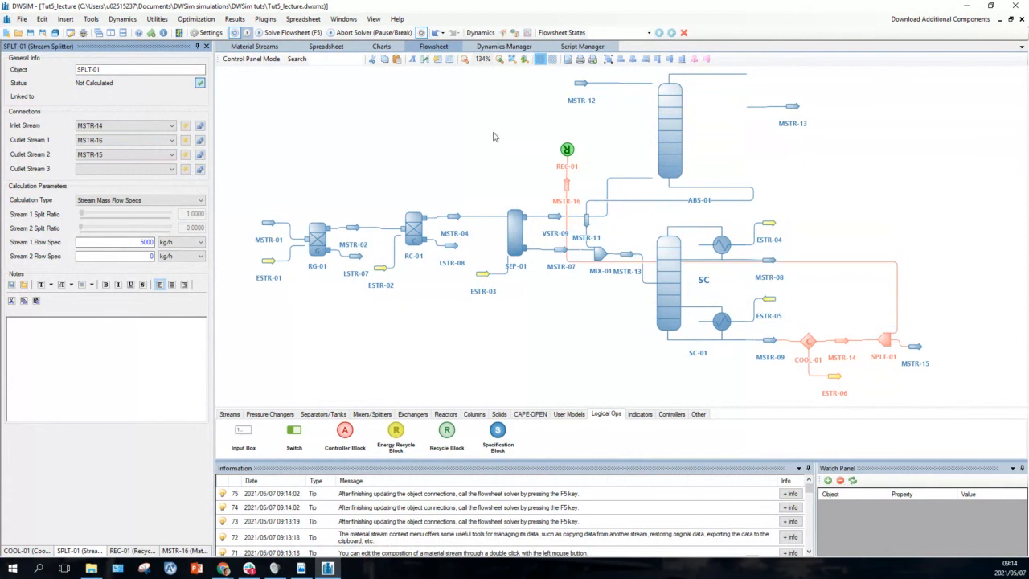
Connect stream MSTR-12 as the outlet of recycle block REC-01
click(566, 151)
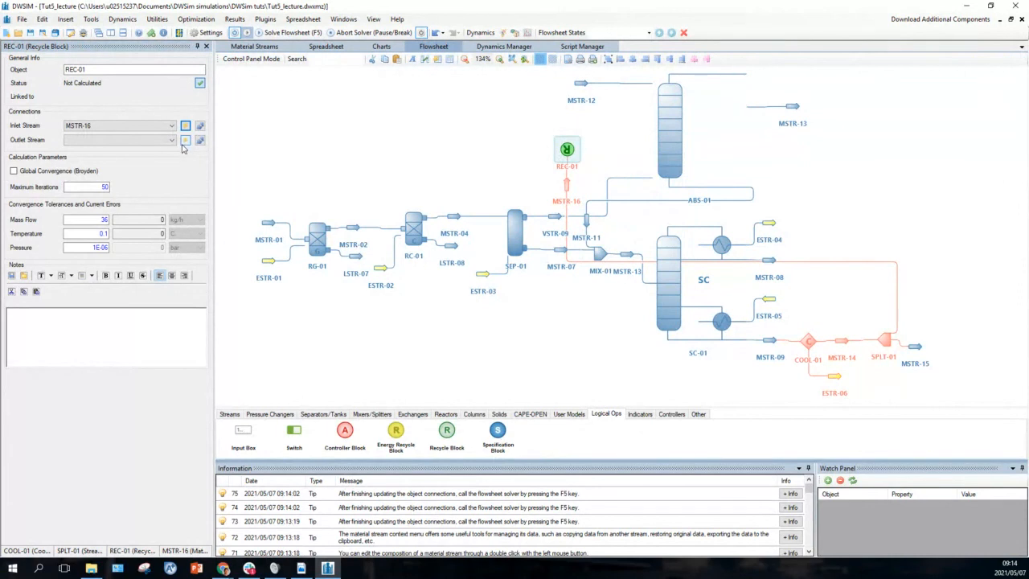
click(172, 141)
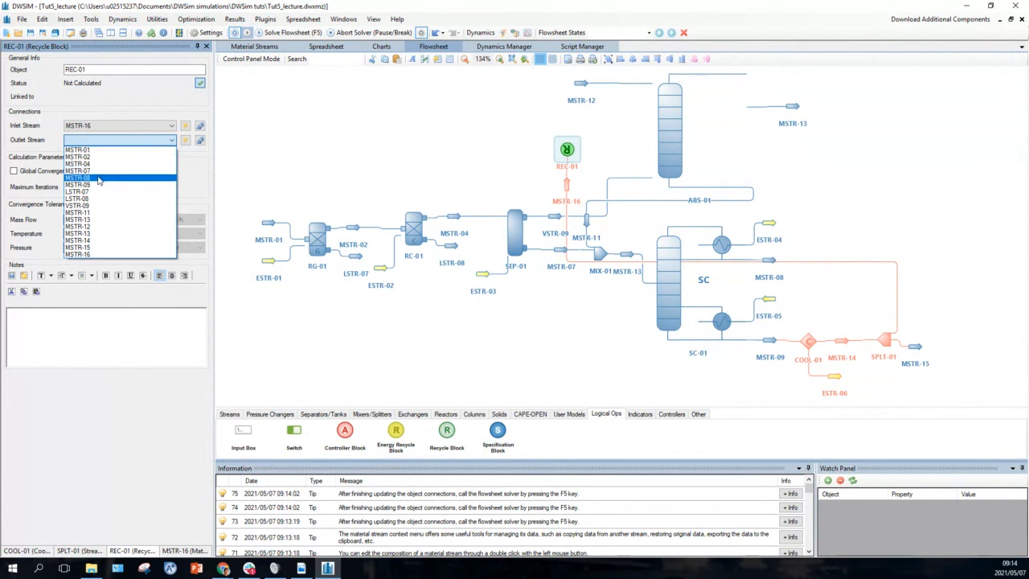
click(93, 226)
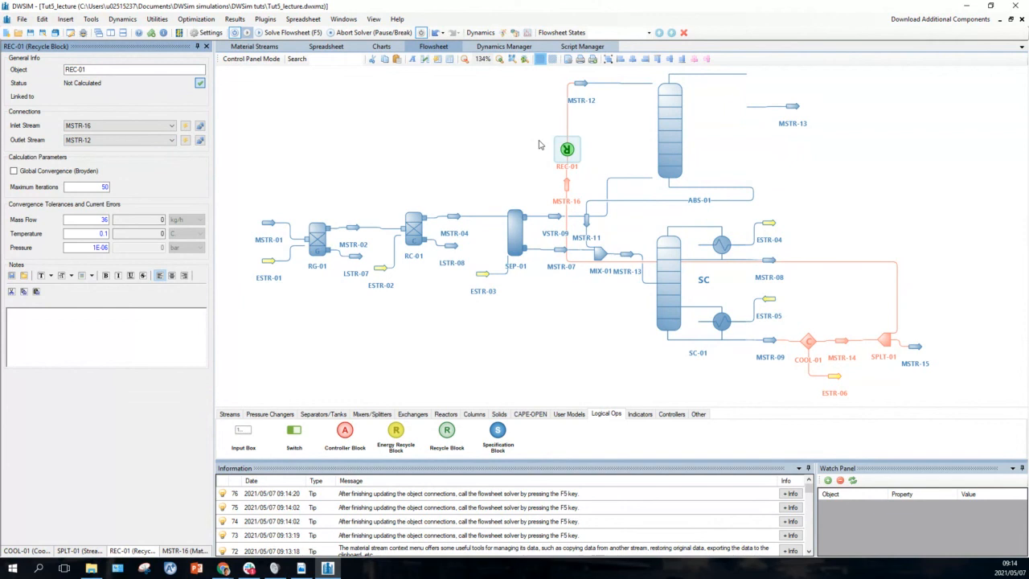
Straighten the recycle line by moving REC-01 slightly up and MSTR-16 down below MSTR-07
right_click(565, 151)
drag(566, 151, 560, 131)
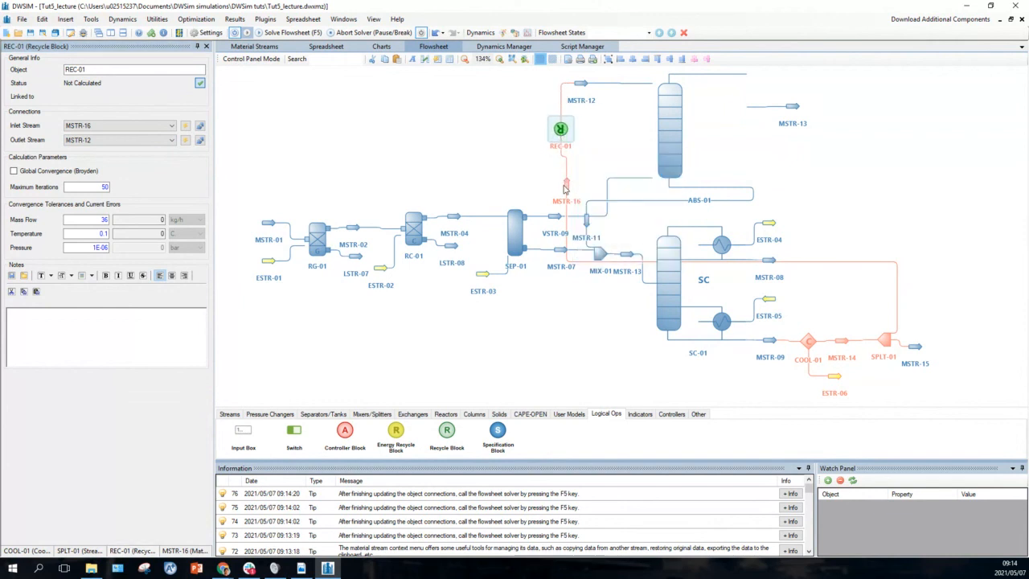
drag(567, 186, 559, 299)
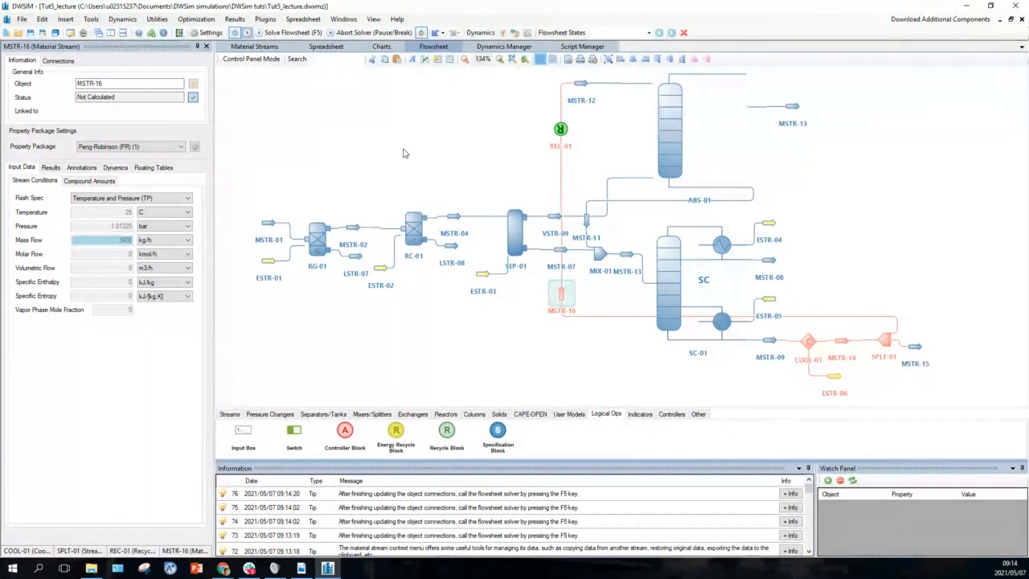
click(269, 414)
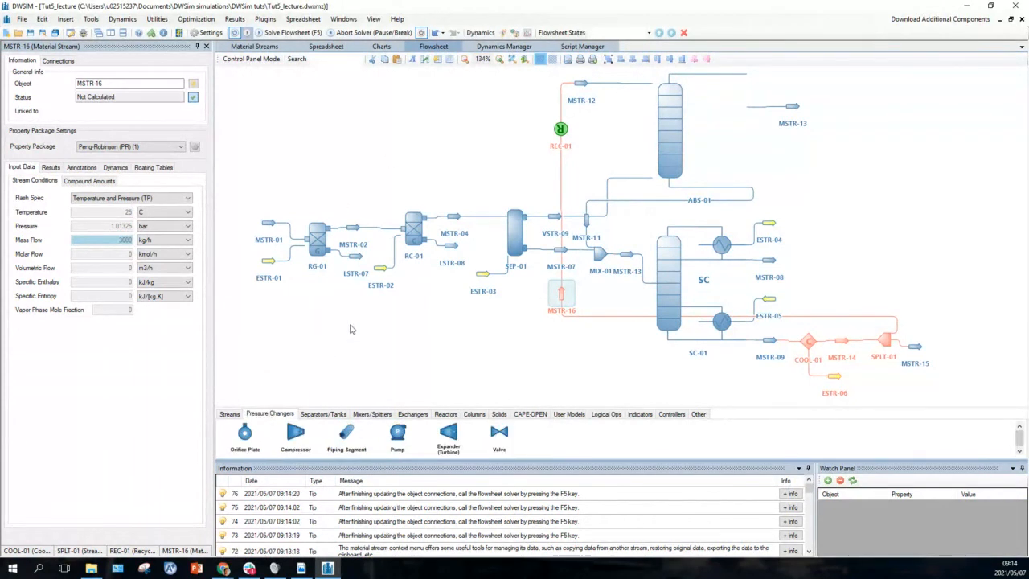
click(228, 414)
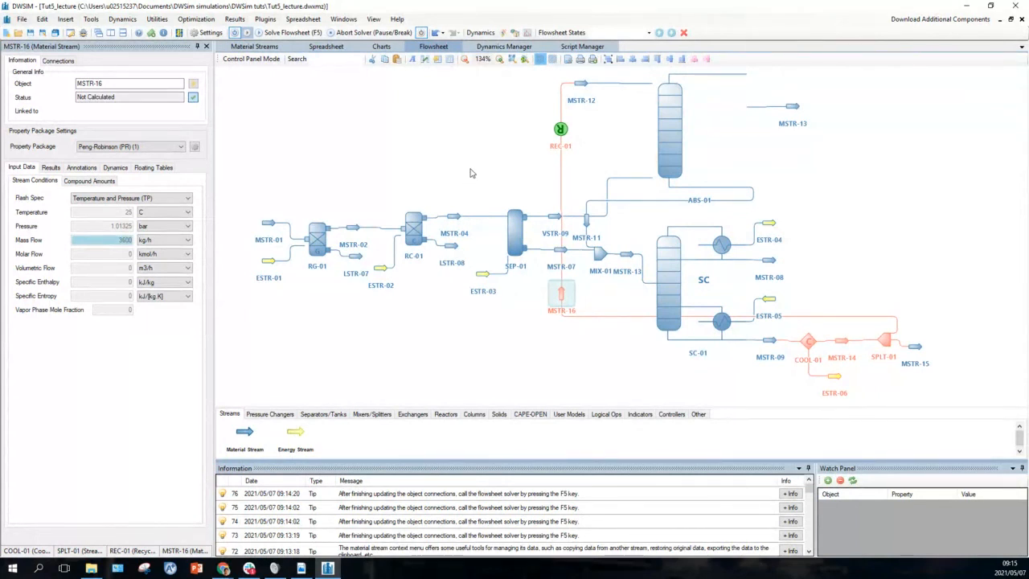
mouse_move(672, 263)
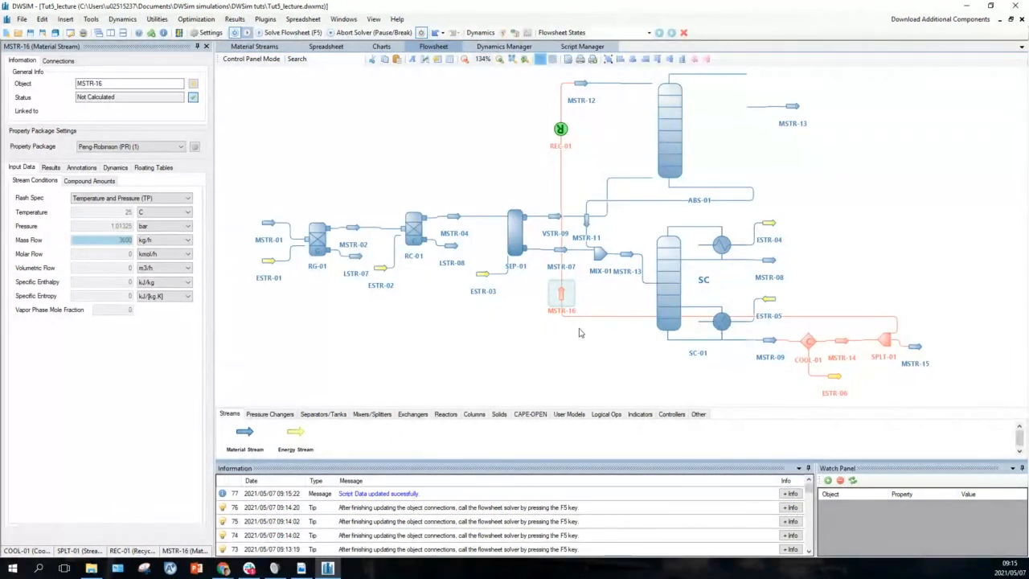
Check the connections and convergence settings of recycle block REC-01, and switch to Chrome
click(561, 131)
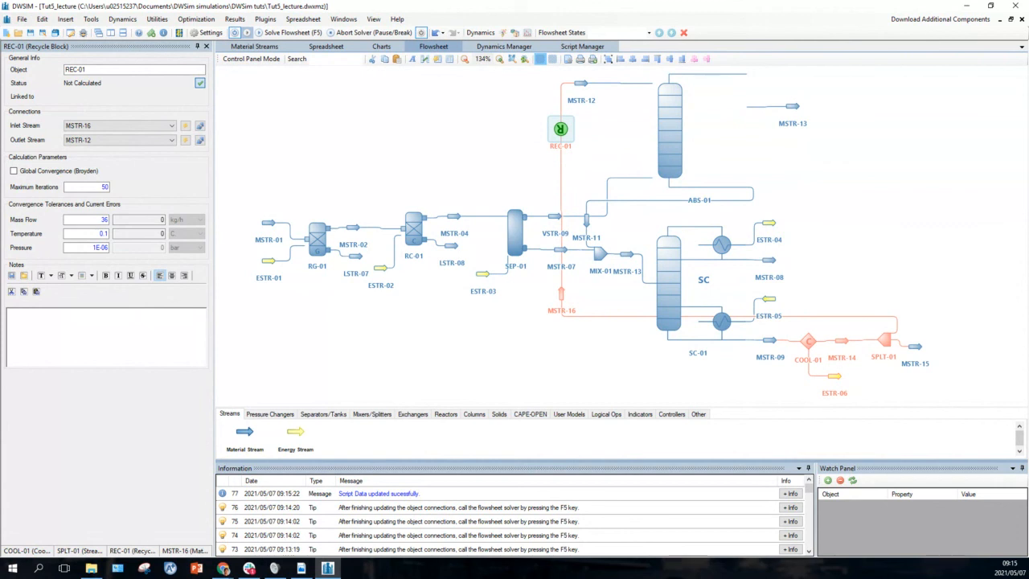
click(223, 568)
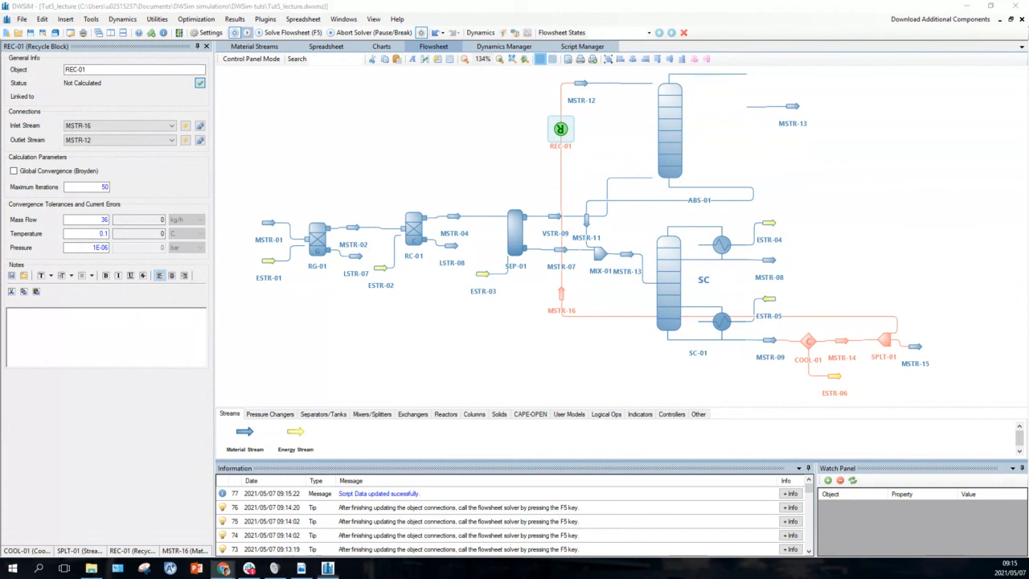